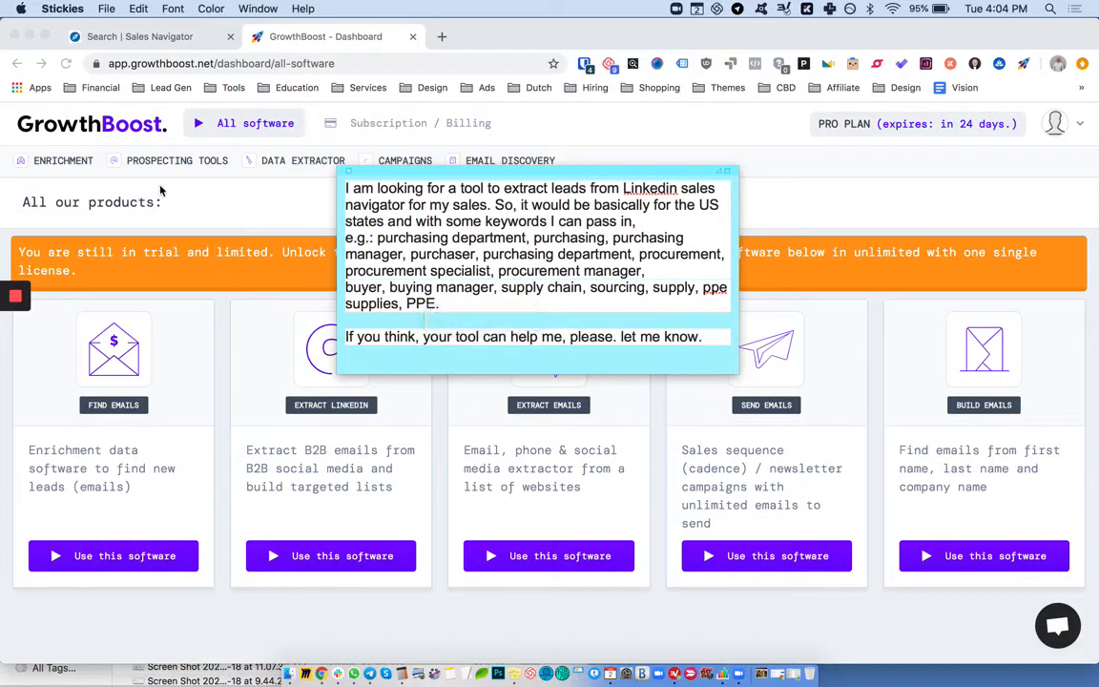
Review the GrowthBoost getting-started page for extracting emails from LinkedIn, and return to the overview of all software
left_click(198, 214)
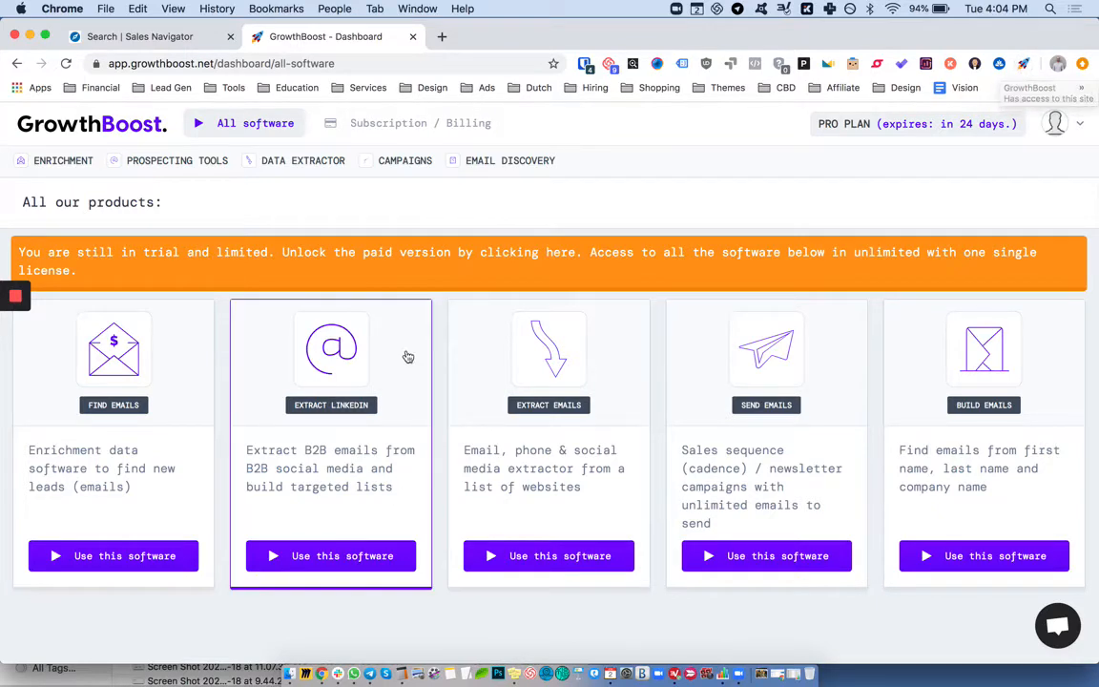
left_click(319, 455)
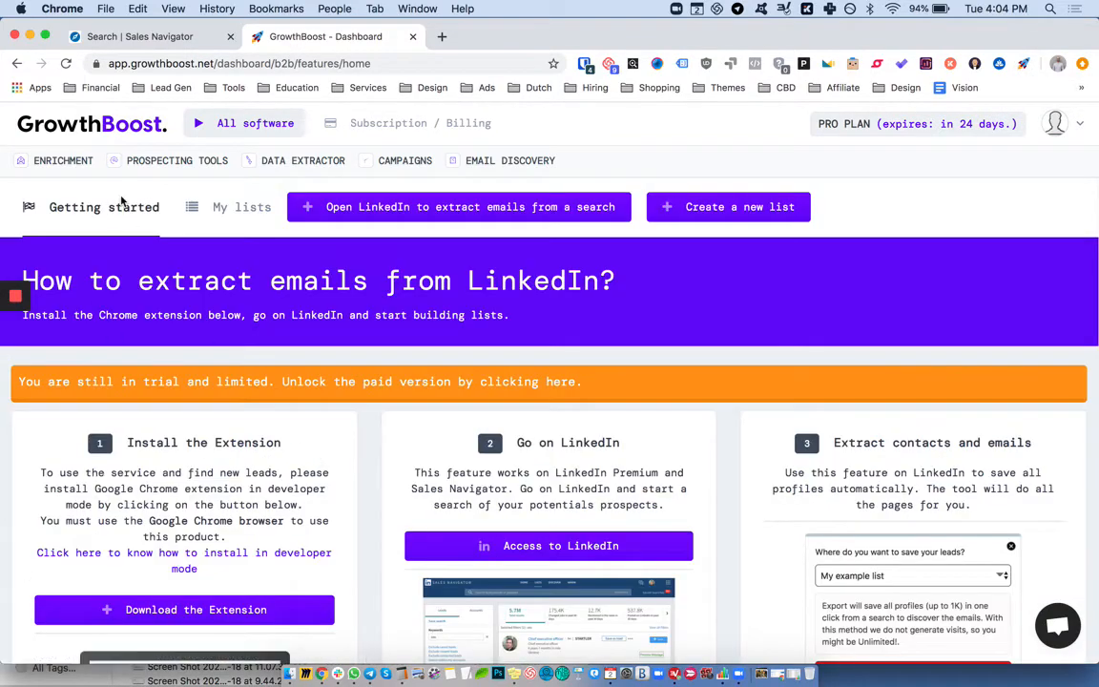
scroll(124, 205, "down", 5)
scroll(145, 382, "up", 5)
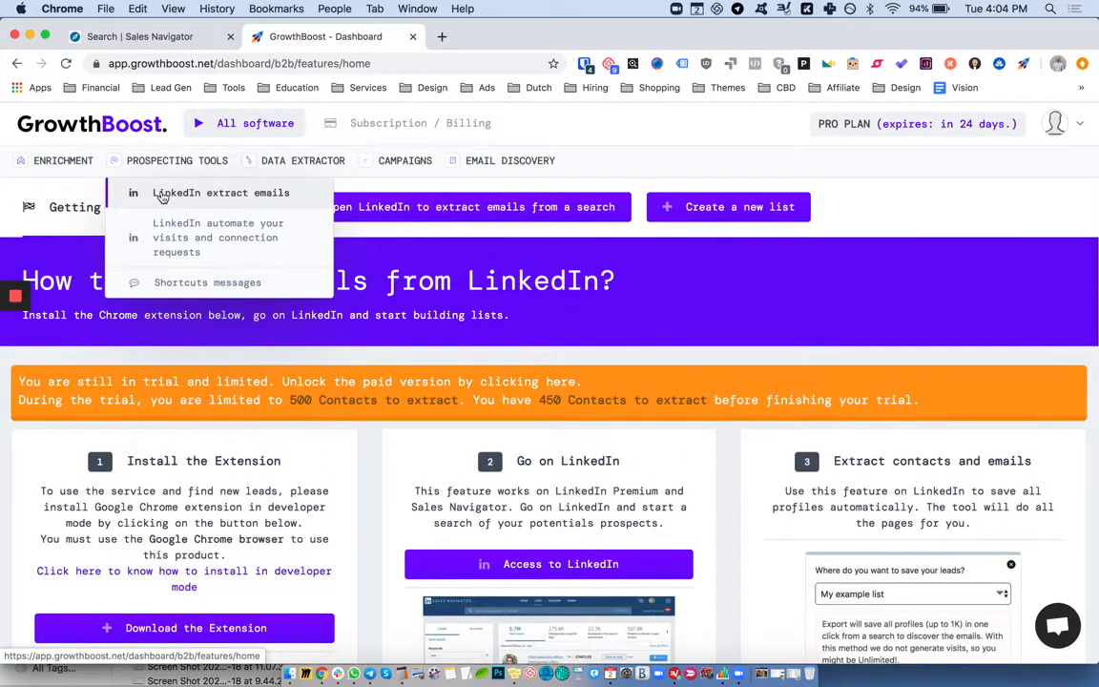
left_click(234, 125)
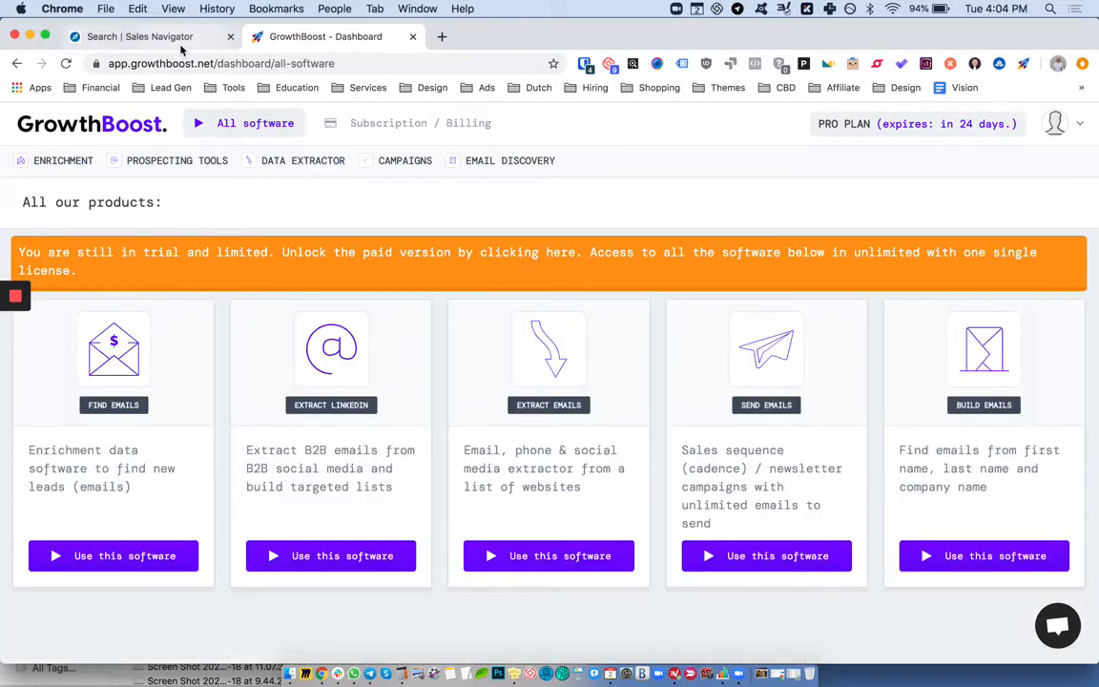
Switch to LinkedIn Sales Navigator, go to its home page, and open the full set of lead filters
left_click(176, 38)
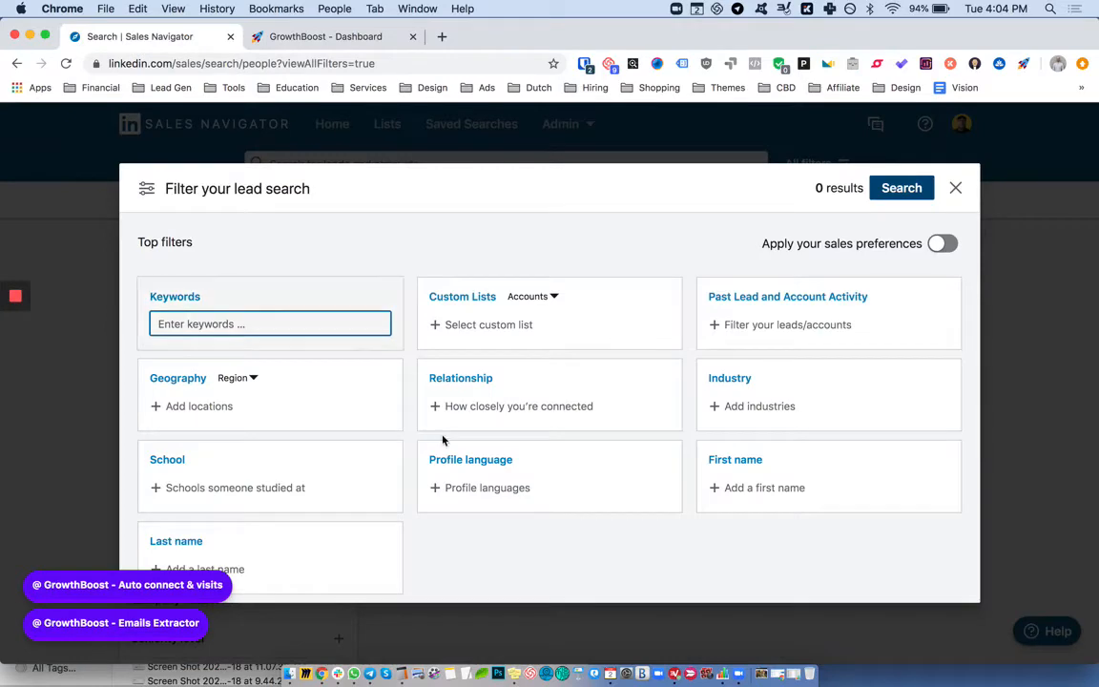
left_click(27, 237)
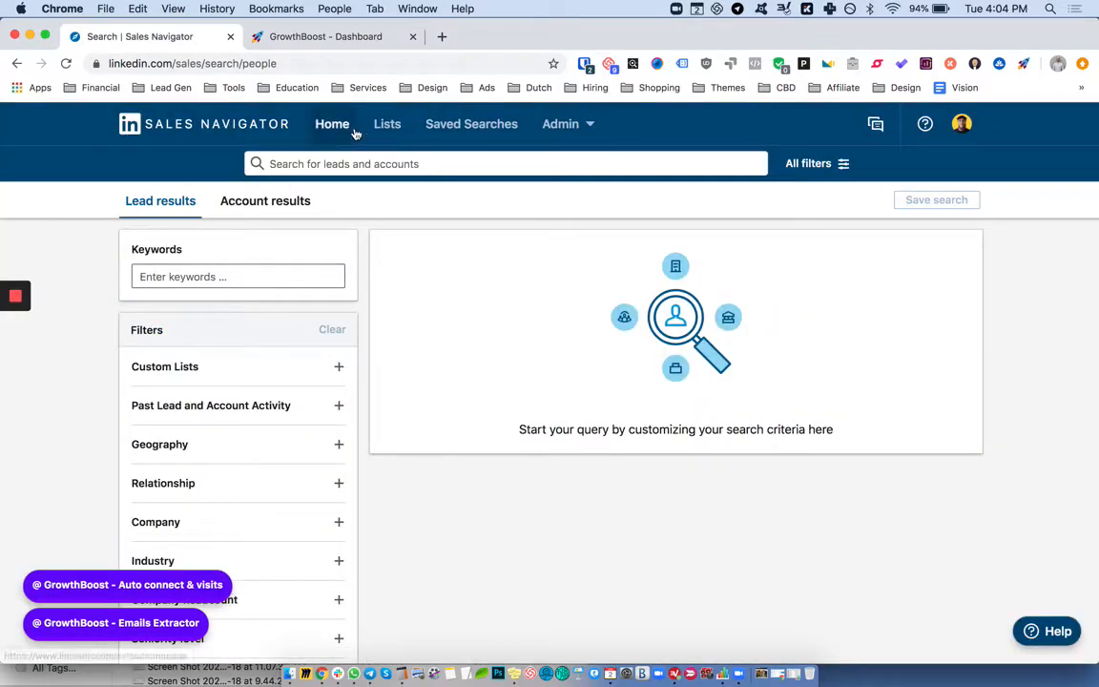
left_click(326, 122)
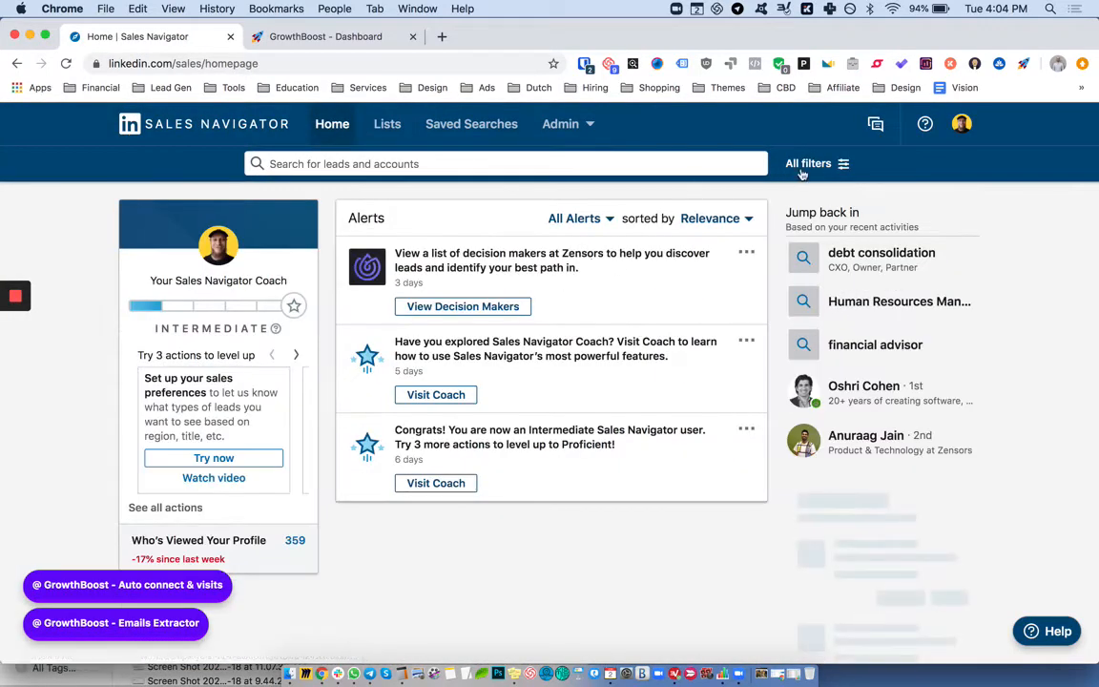
mouse_move(803, 171)
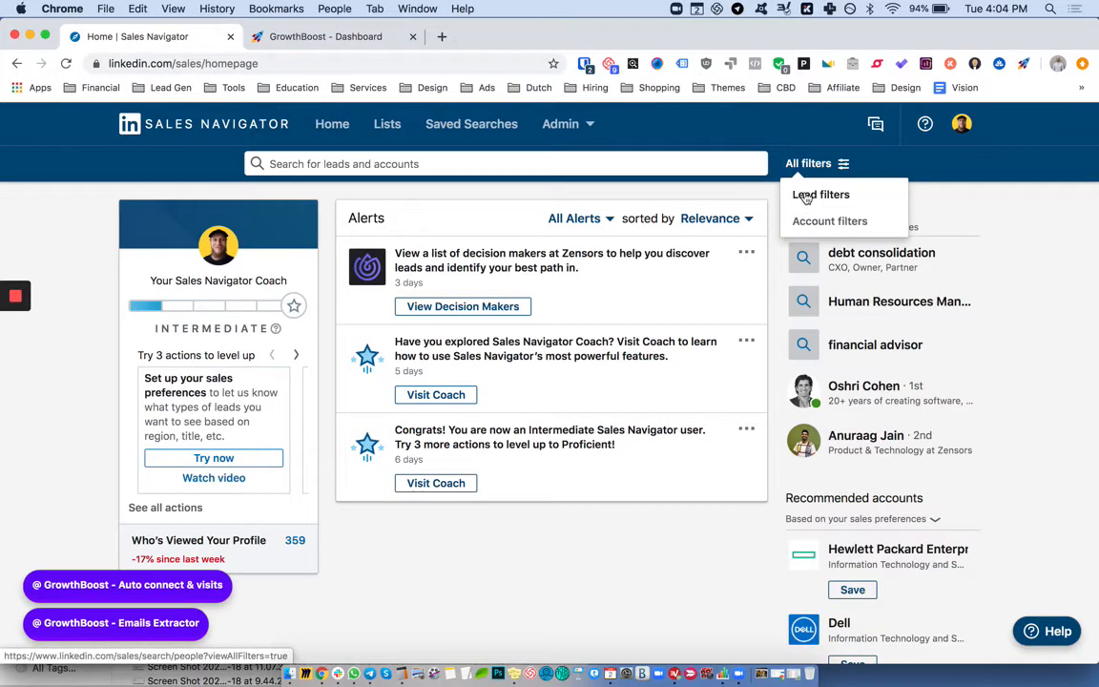
left_click(799, 195)
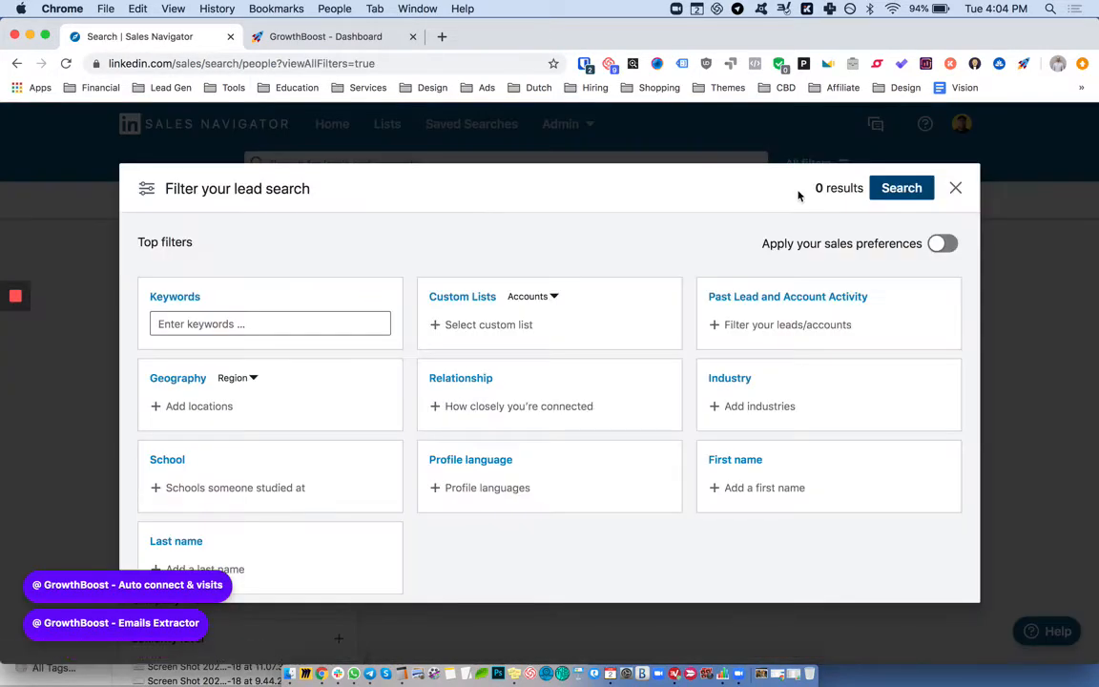
Examine the available lead filters, from the top filters through role, company and other filters
scroll(320, 334, "down", 3)
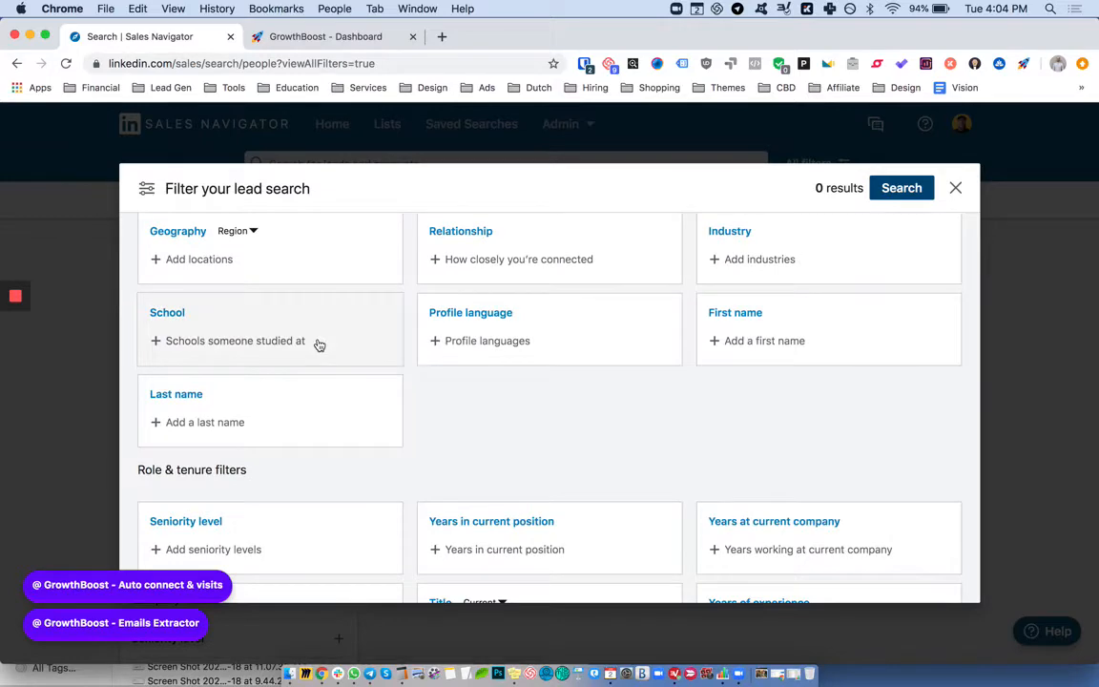
scroll(319, 344, "down", 6)
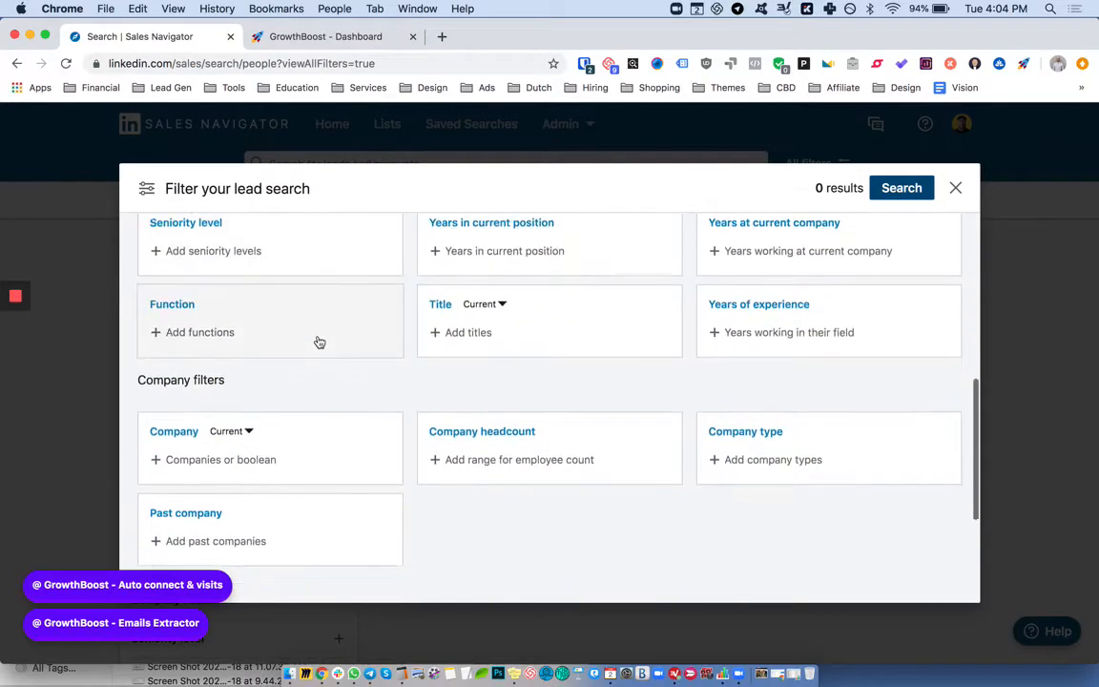
scroll(320, 342, "down", 3)
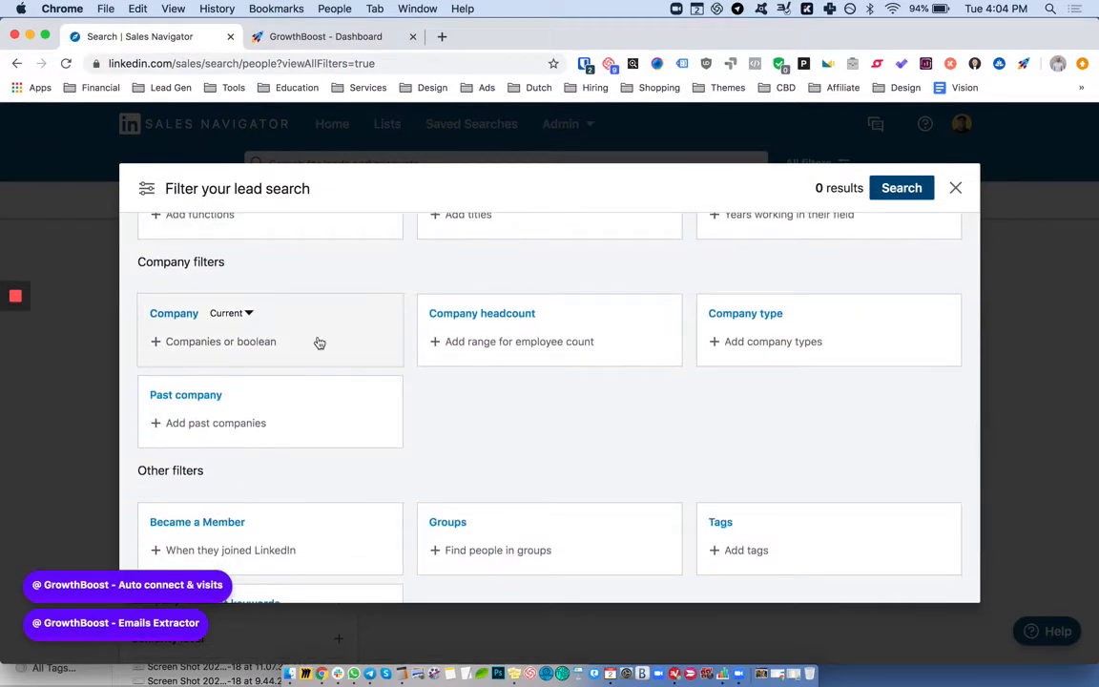
scroll(316, 380, "down", 3)
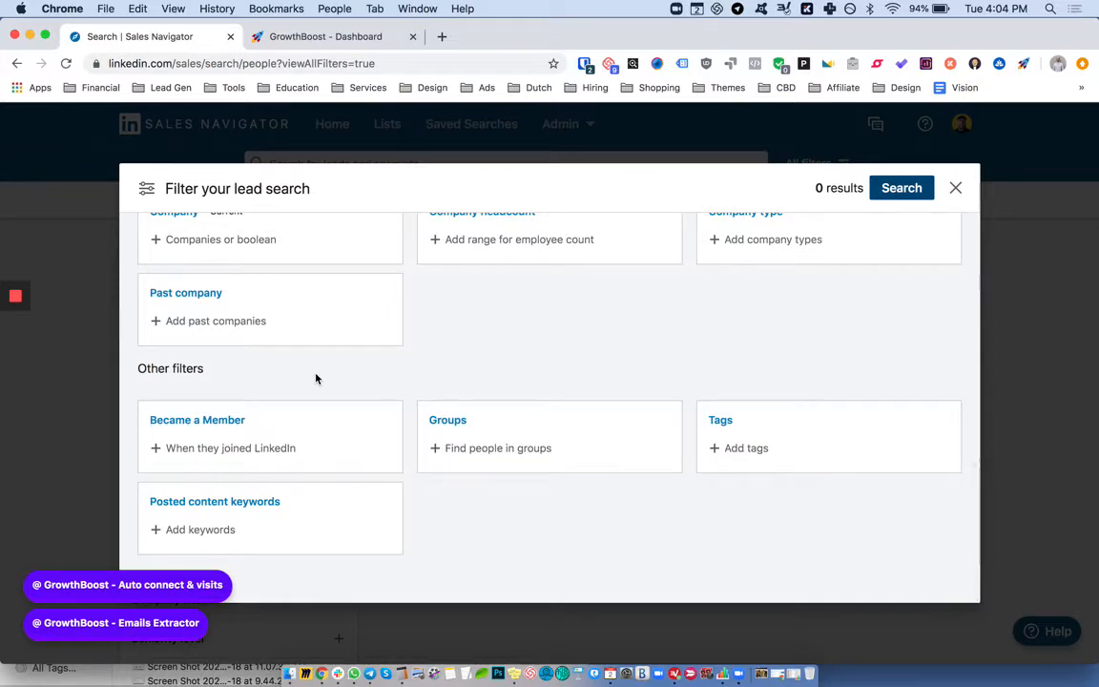
scroll(315, 380, "up", 8)
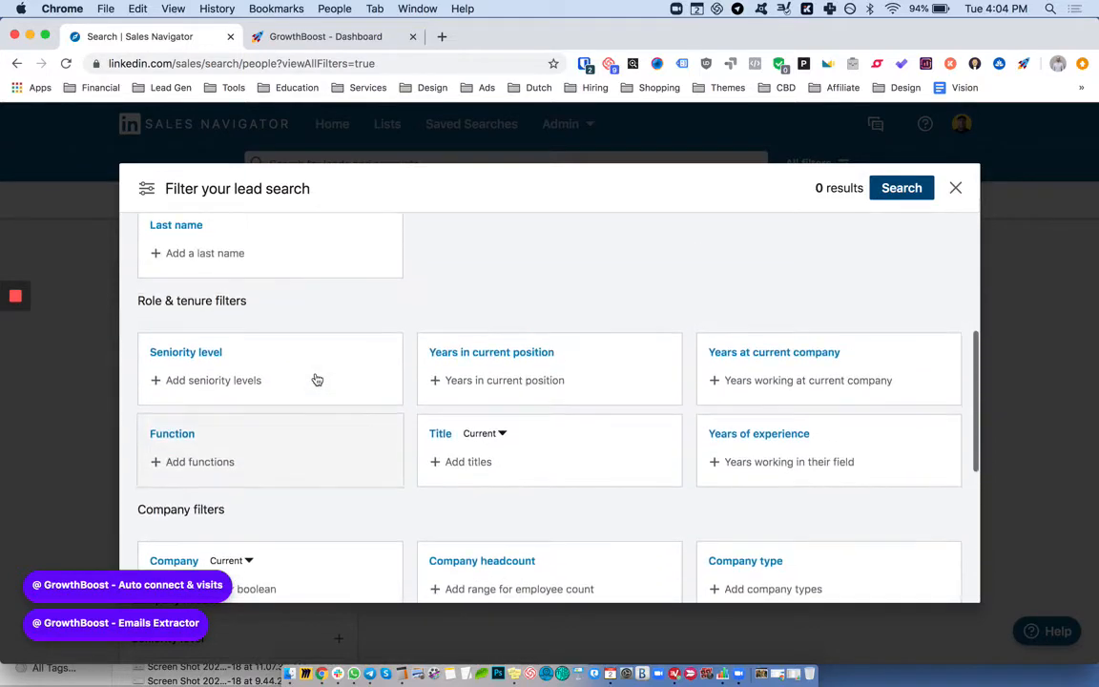
scroll(376, 413, "up", 5)
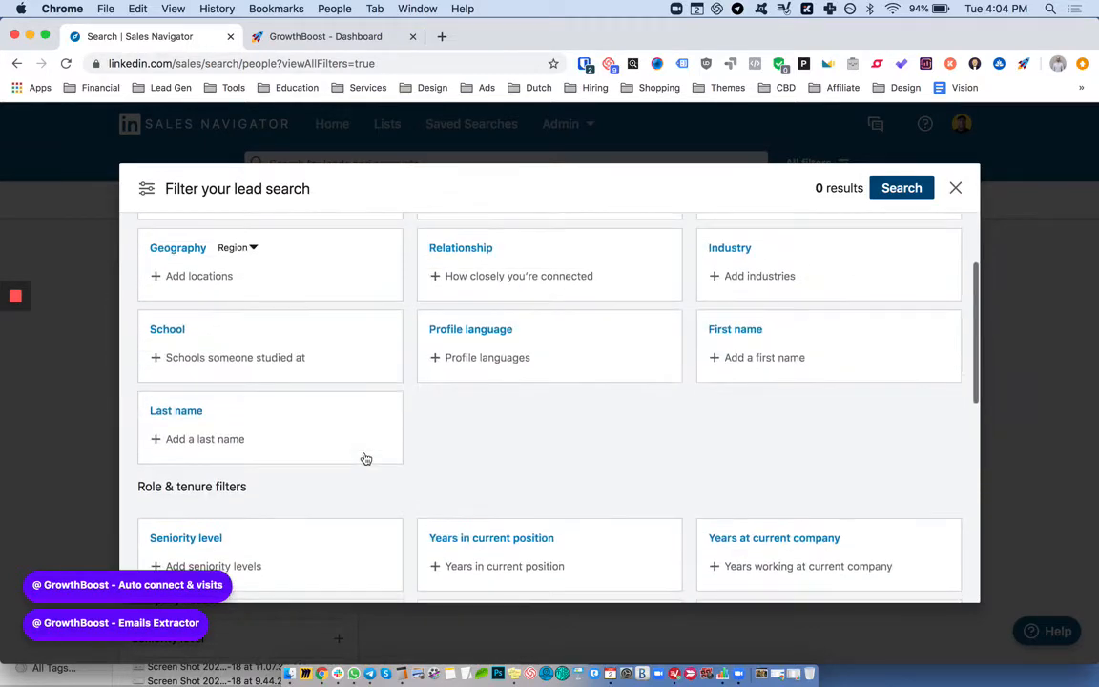
scroll(363, 457, "up", 4)
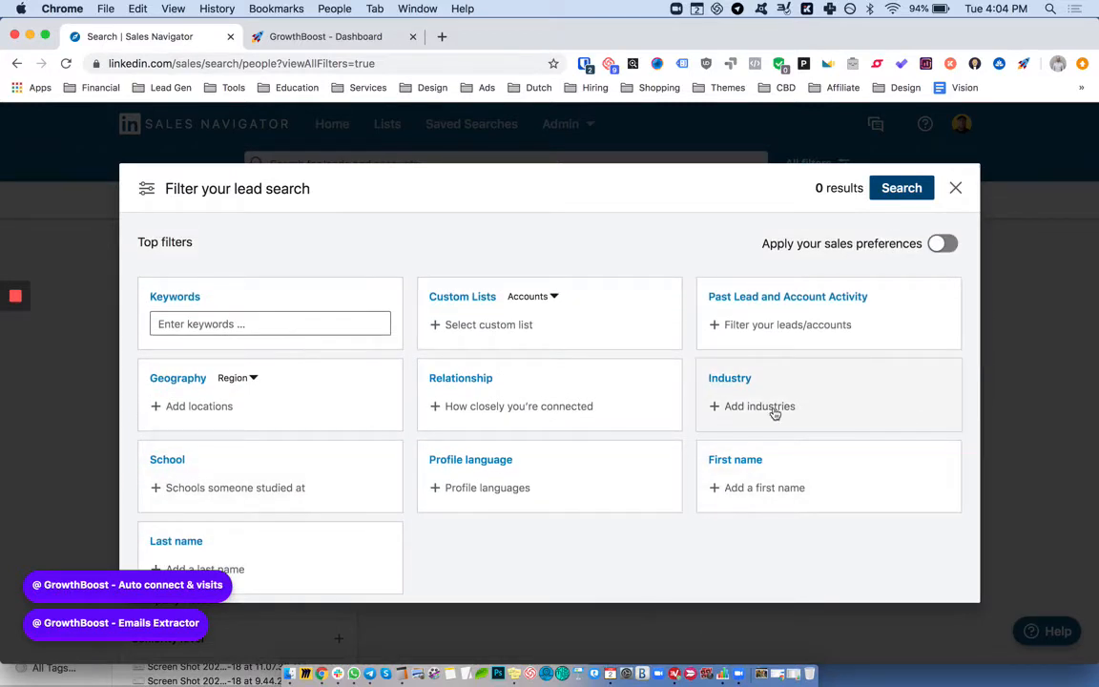
Look up industries matching "supp" in the Industry filter without selecting one
left_click(758, 407)
type("ssu")
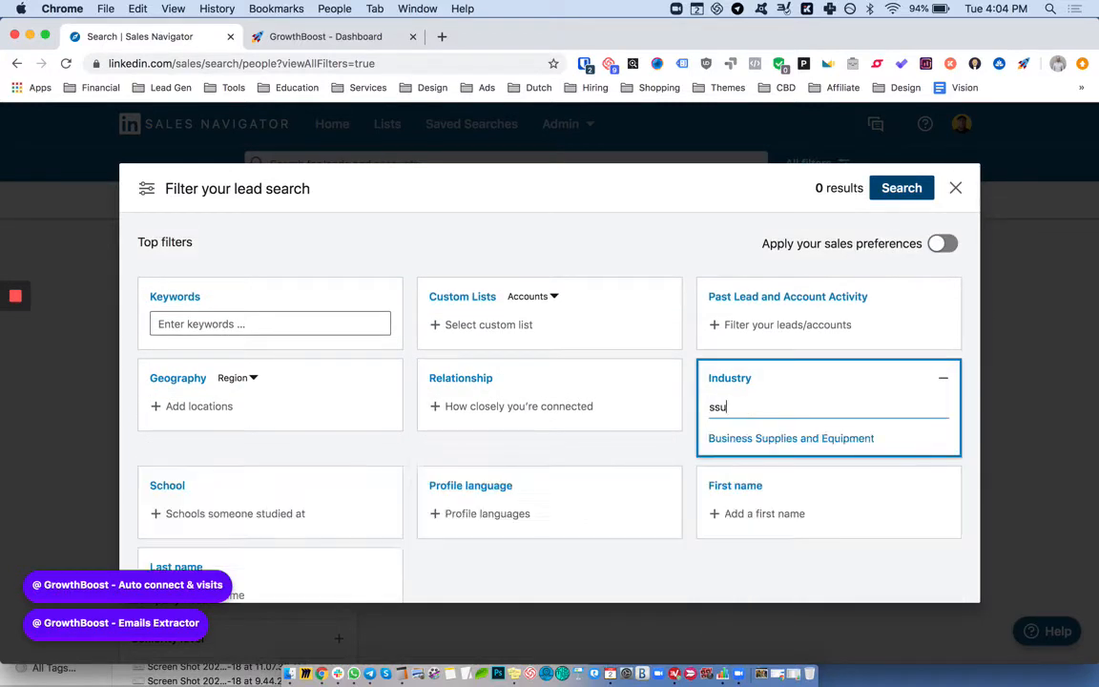
key("BackSpace")
key("BackSpace")
type("upp")
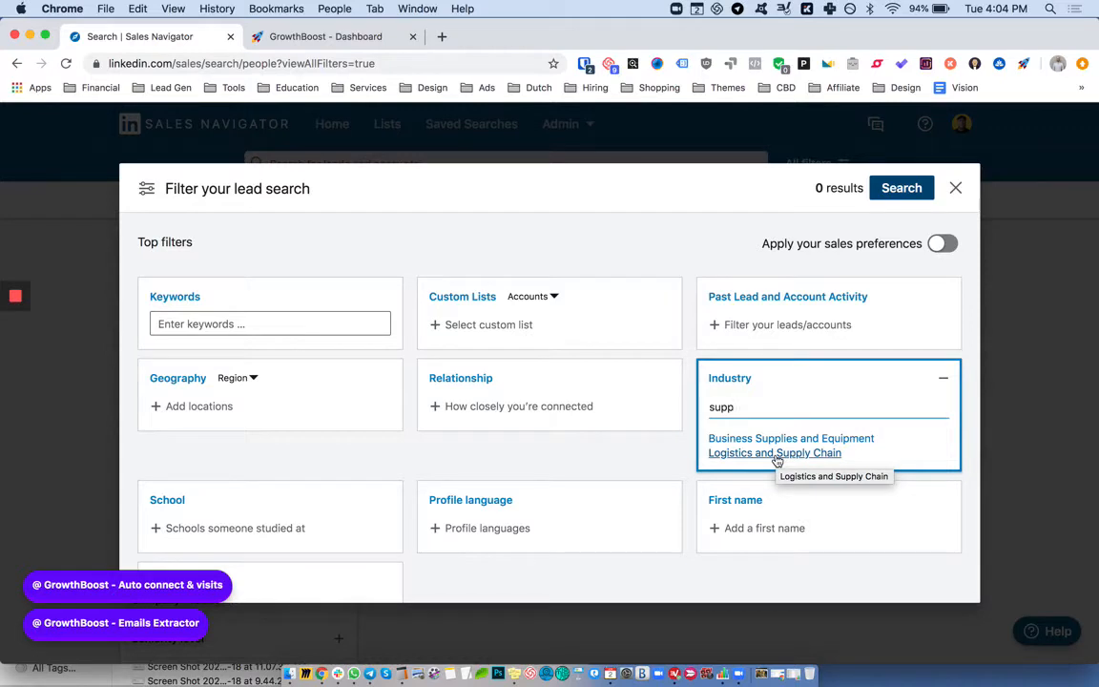
left_click(636, 461)
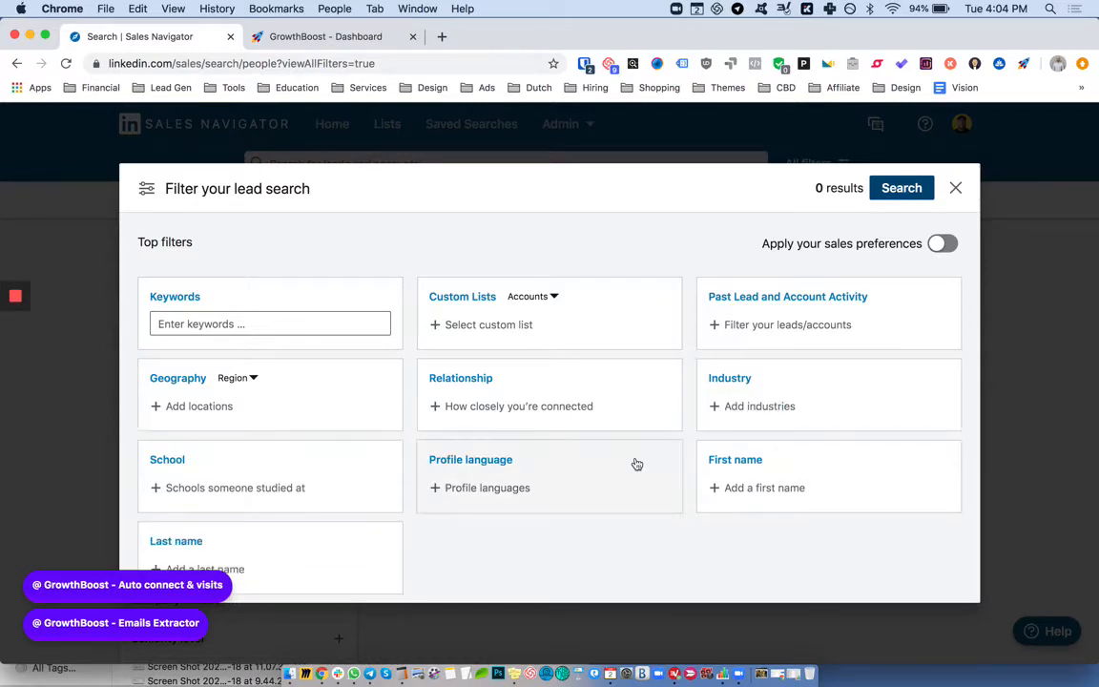
Enter the keyword group "(PPE OR personal protective equipment OR supply chain)" in the lead search filters
left_click(300, 325)
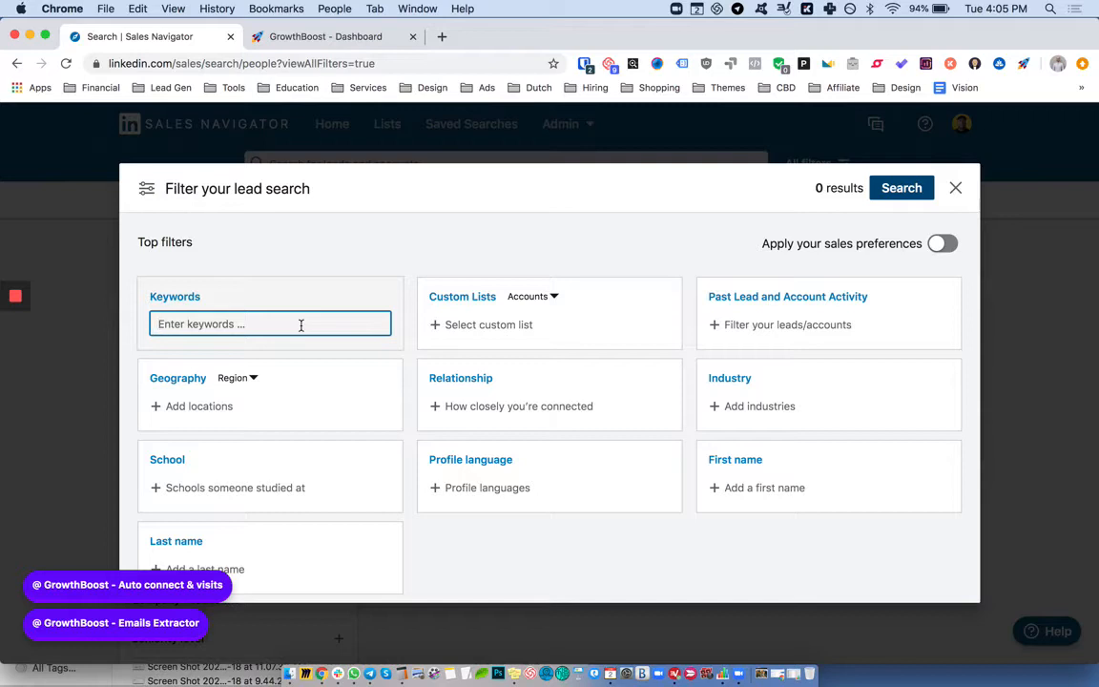
type("()")
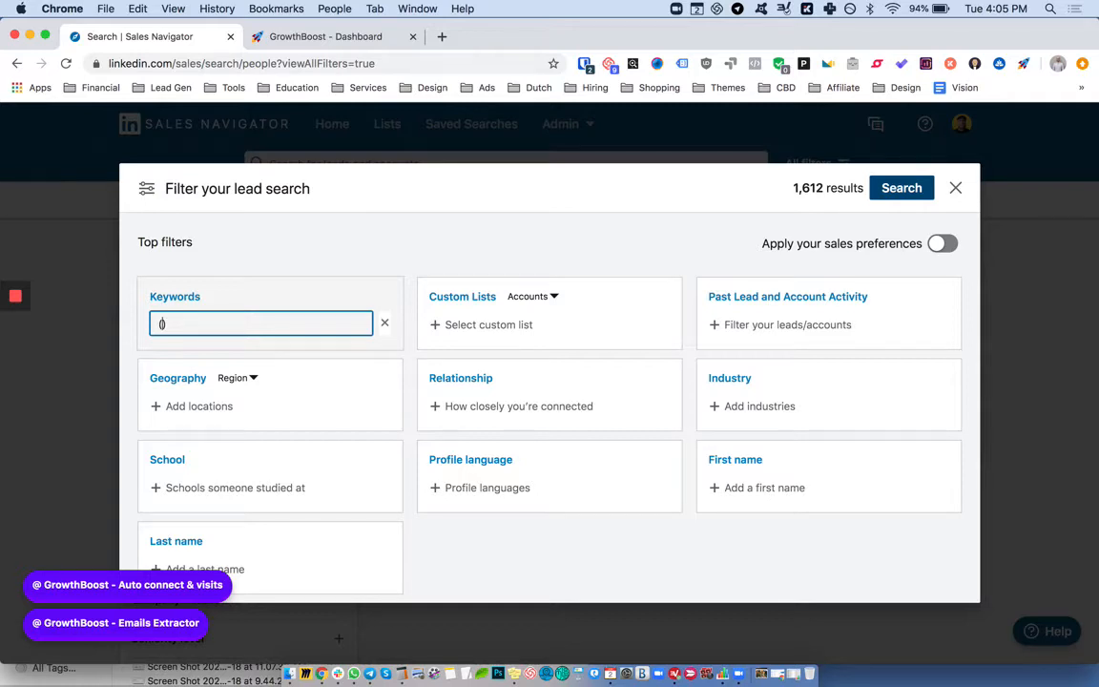
type("PPE ")
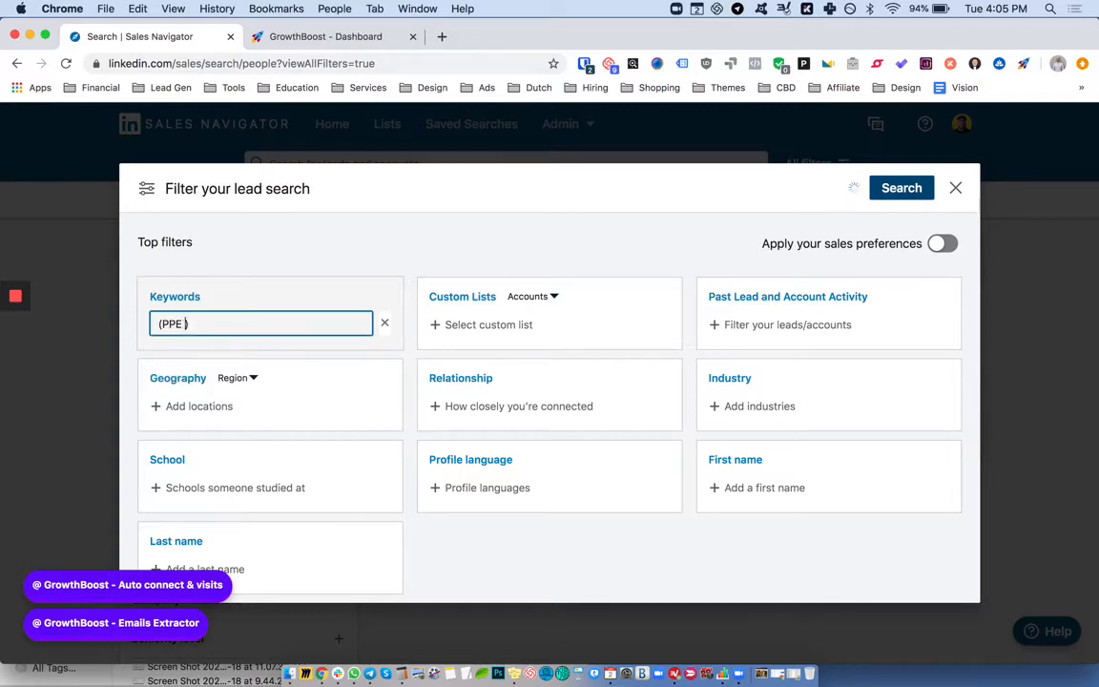
type("or")
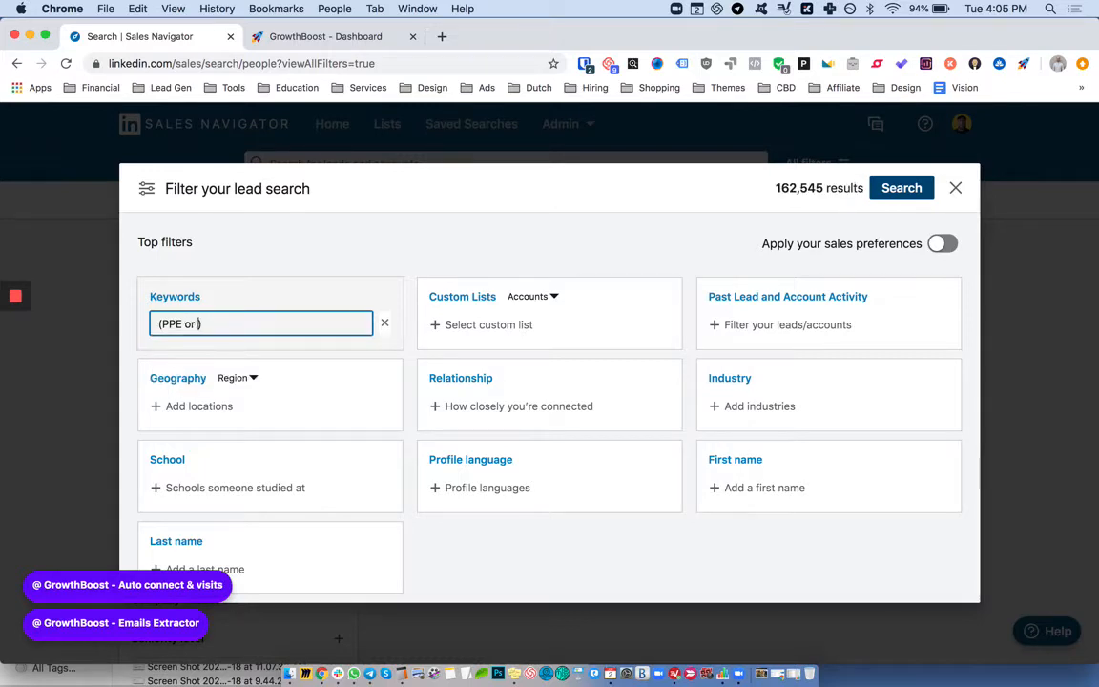
key("BackSpace")
key("BackSpace")
key("BackSpace")
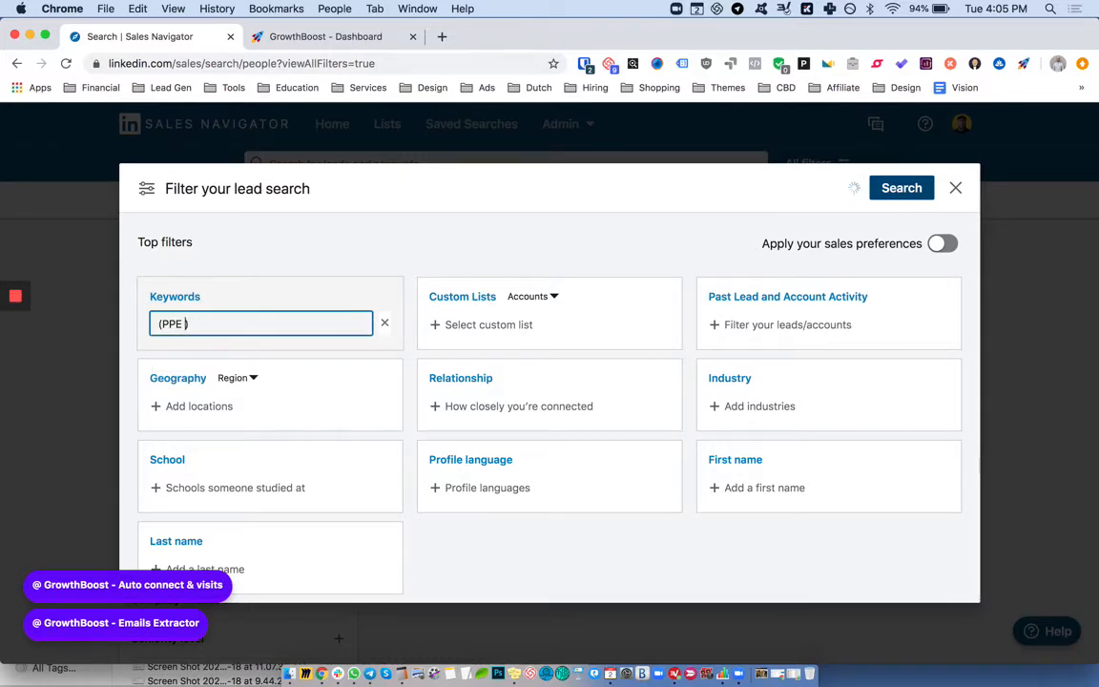
type("OR ")
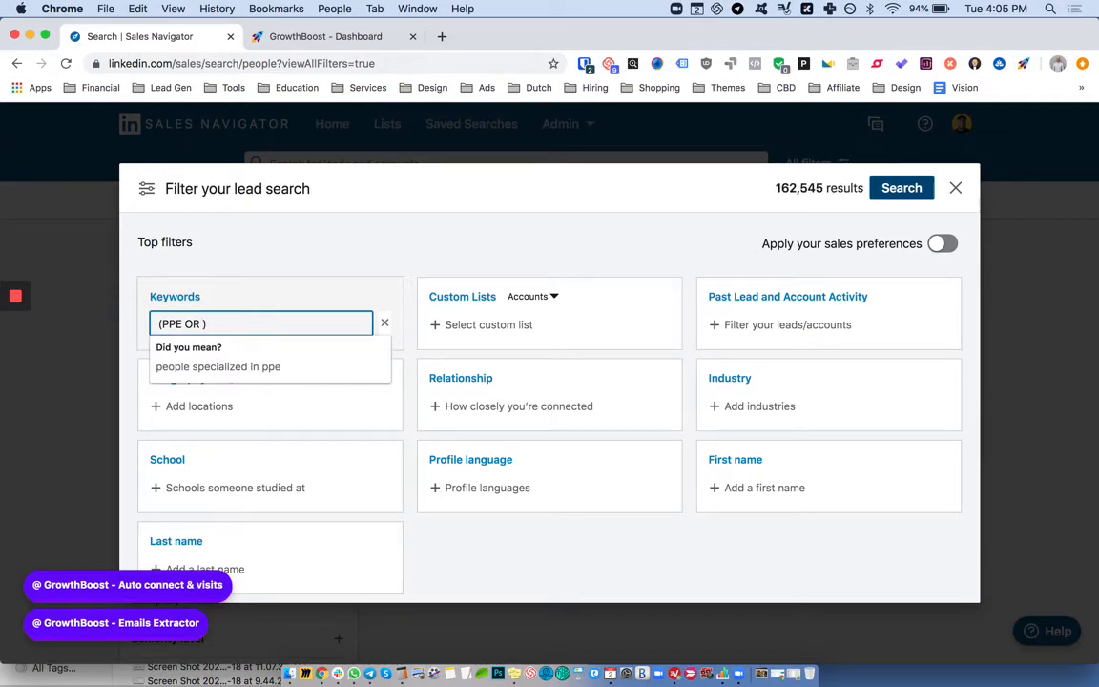
type("personal pr")
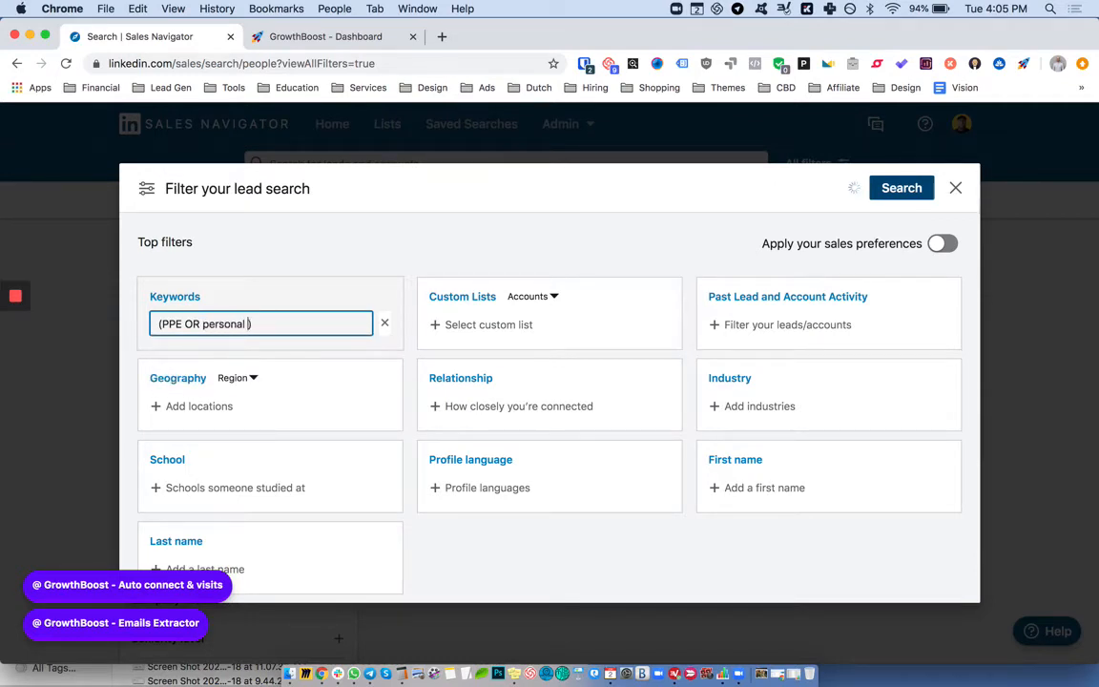
type("otective equipment")
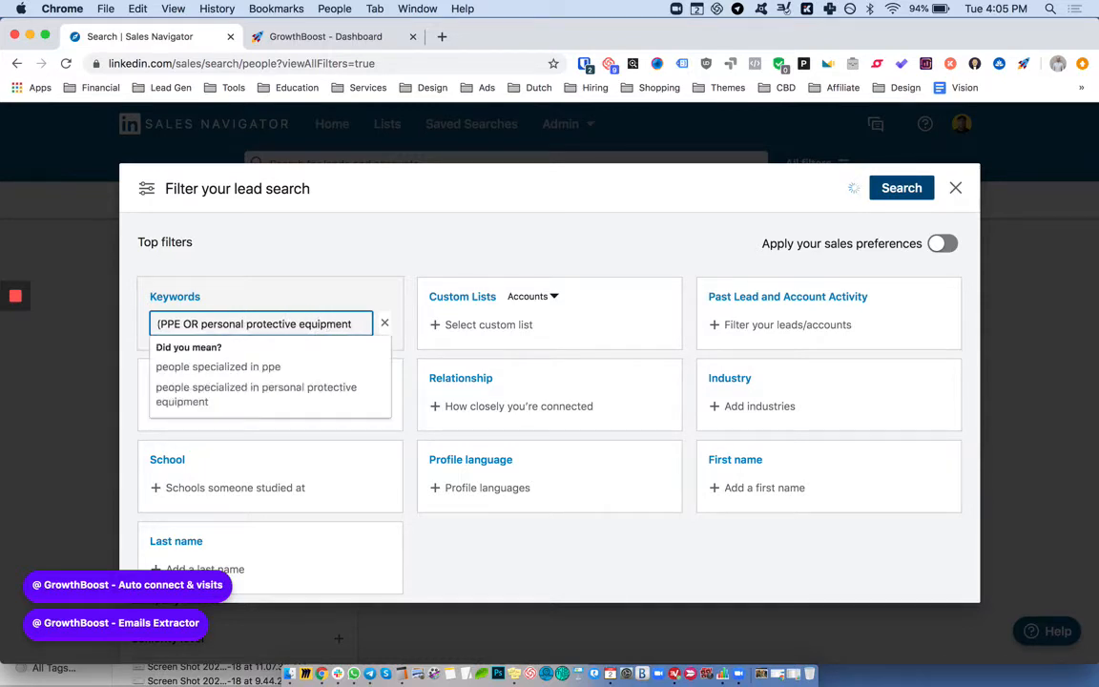
type(" OR s")
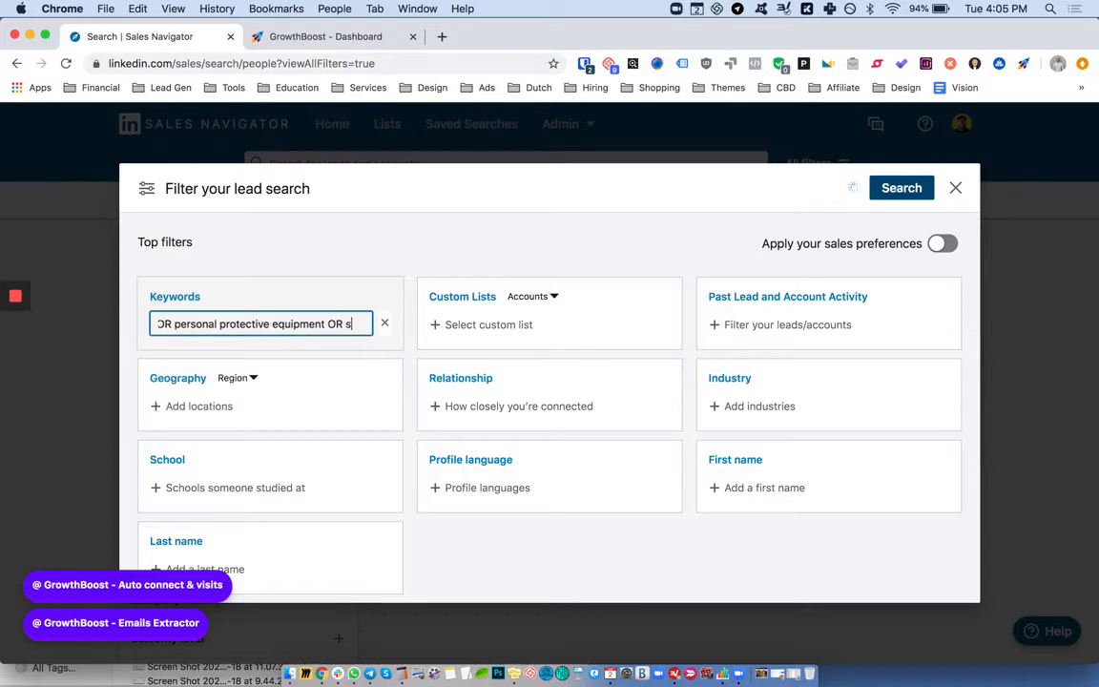
type("upply chain")
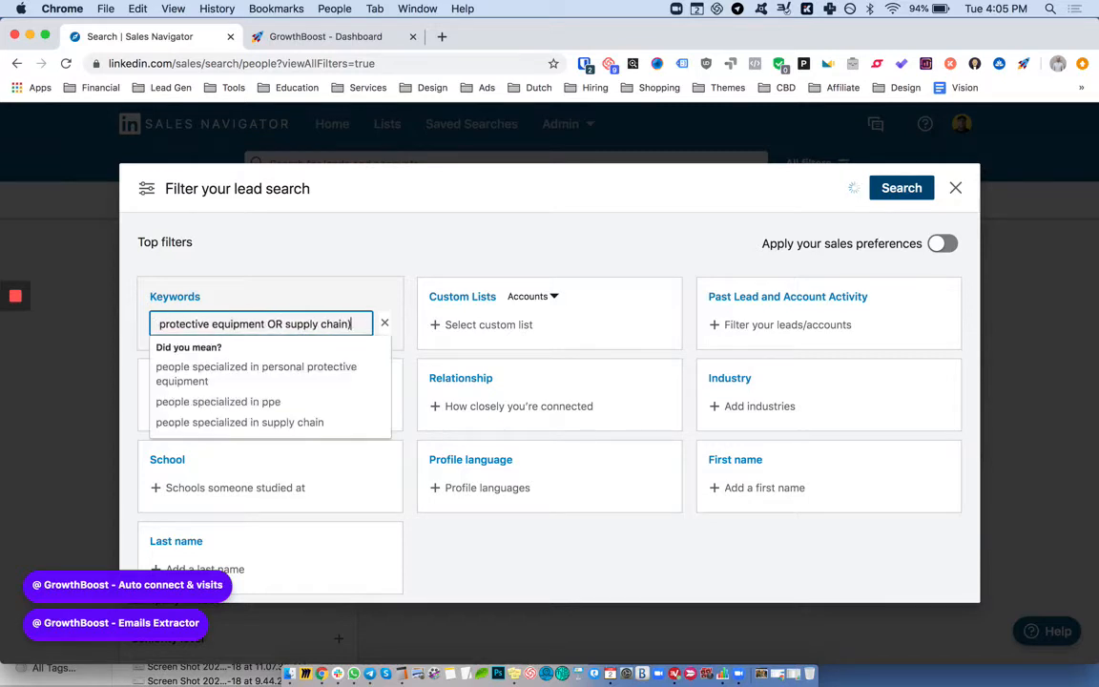
Extend the keywords with a second boolean group beginning "AND (purchasing department OR purchaser OR", based on the keyword list in the sticky note
key("Right")
type("AND")
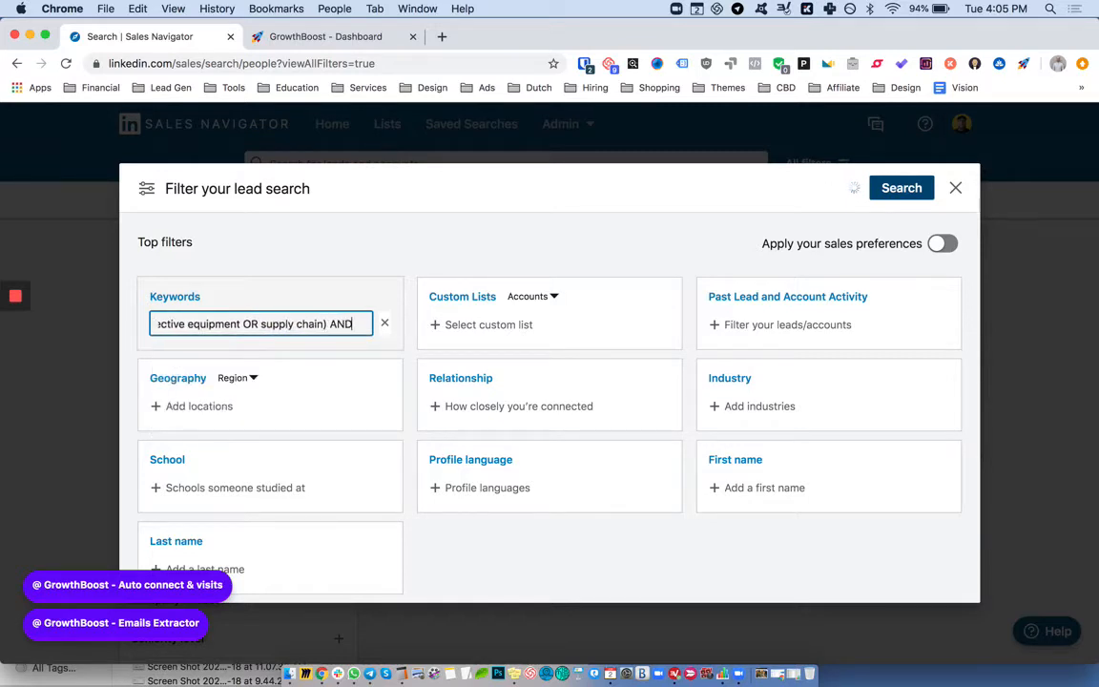
type(" (")
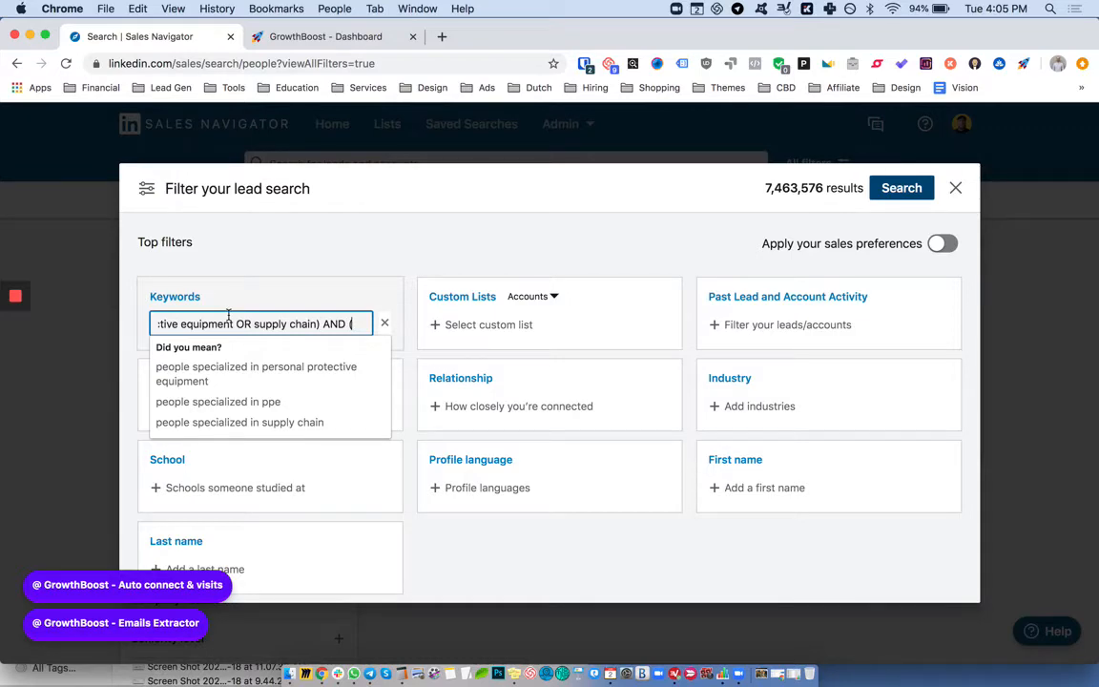
key("ctrl+Up")
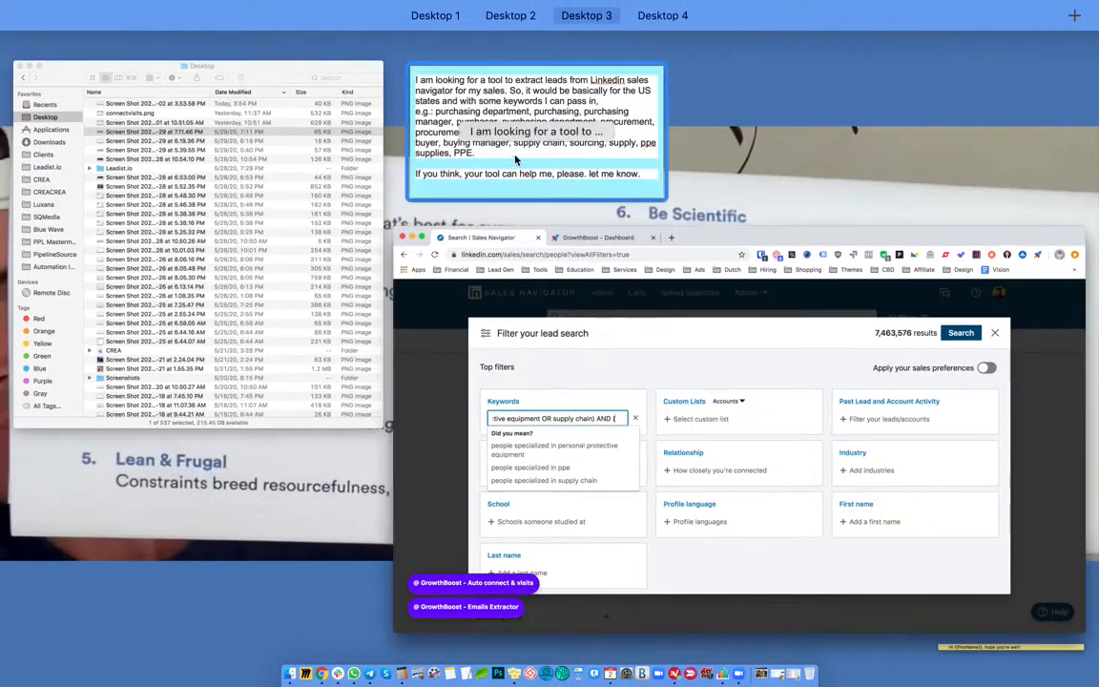
left_click(548, 324)
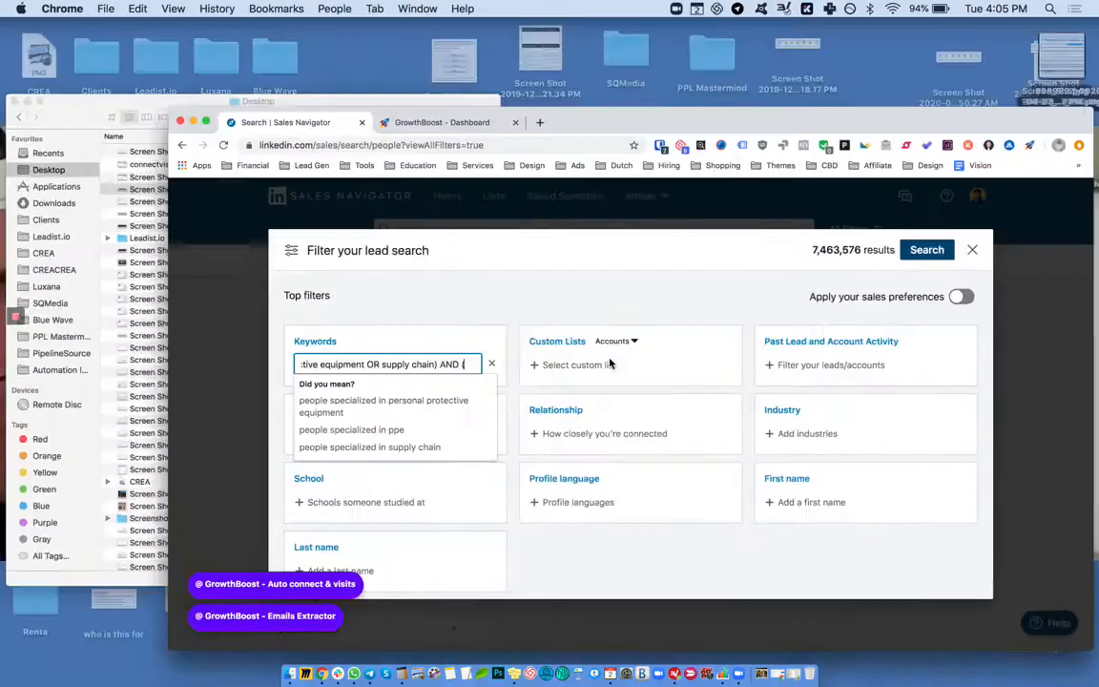
type("up")
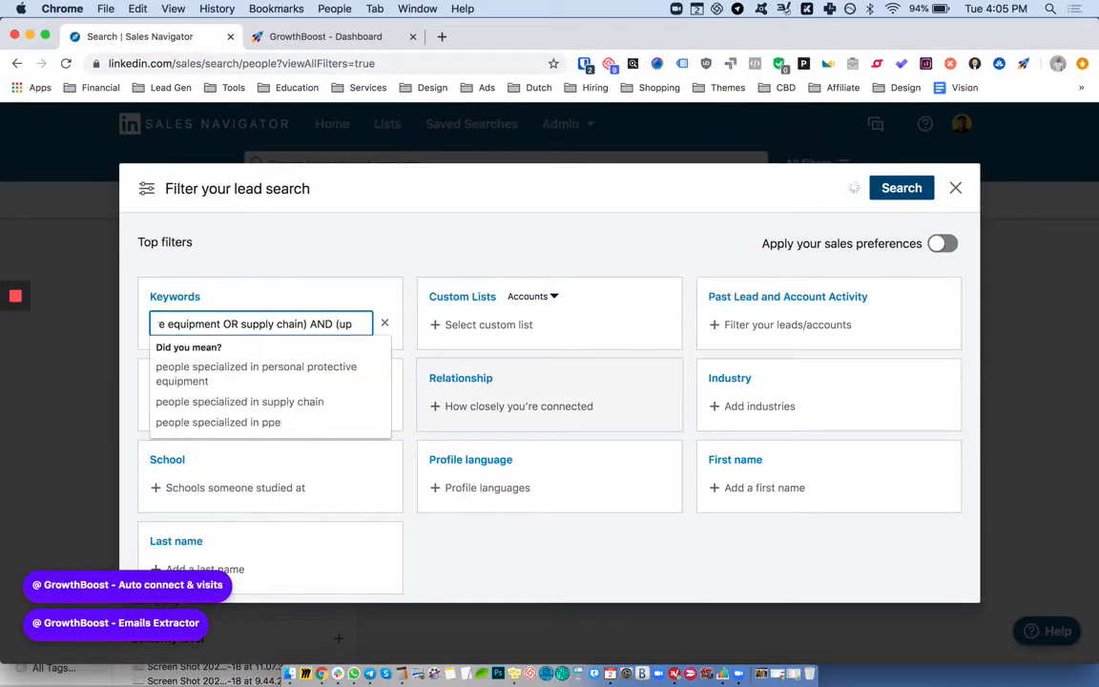
key("BackSpace")
key("BackSpace")
type("purchasing")
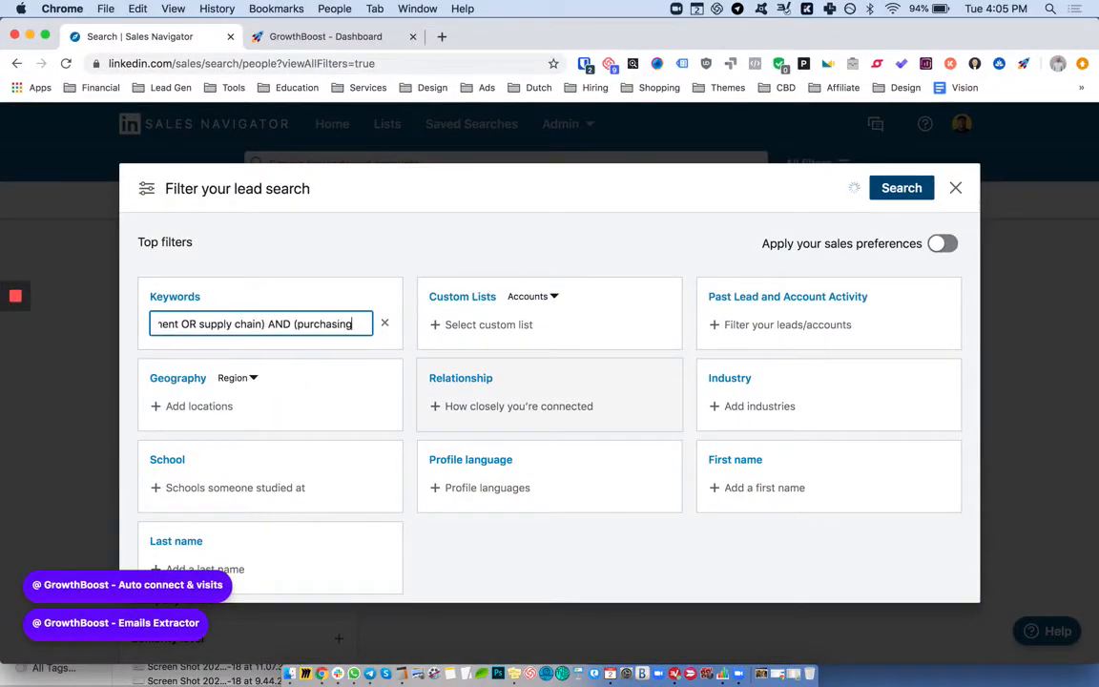
type(" department")
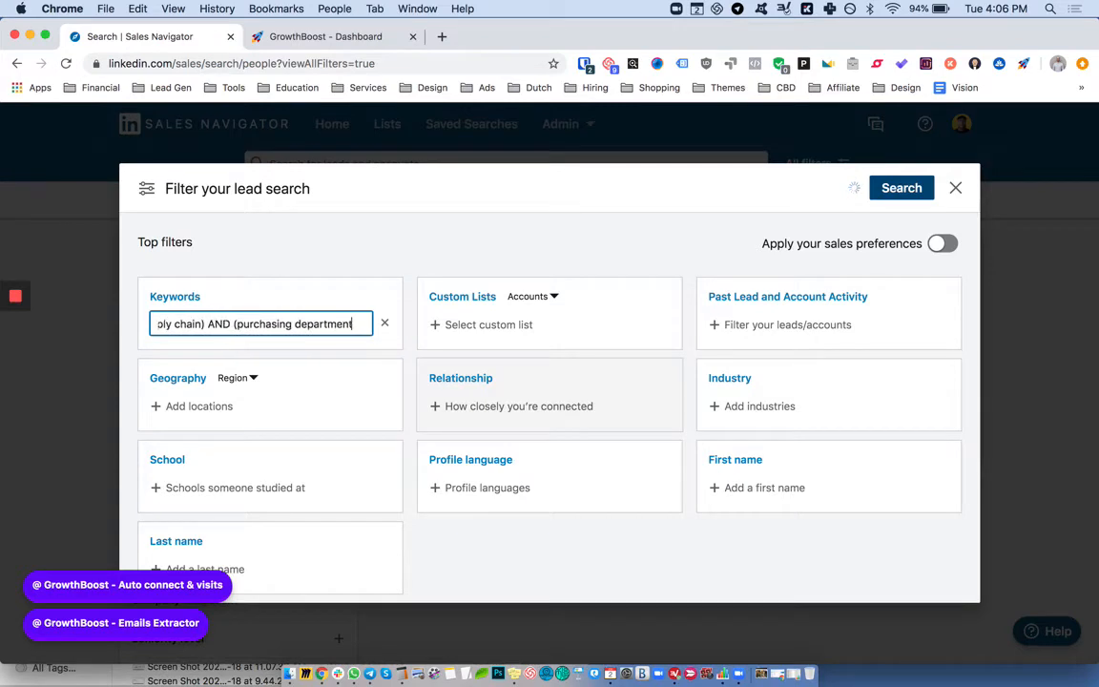
type(" OR purc")
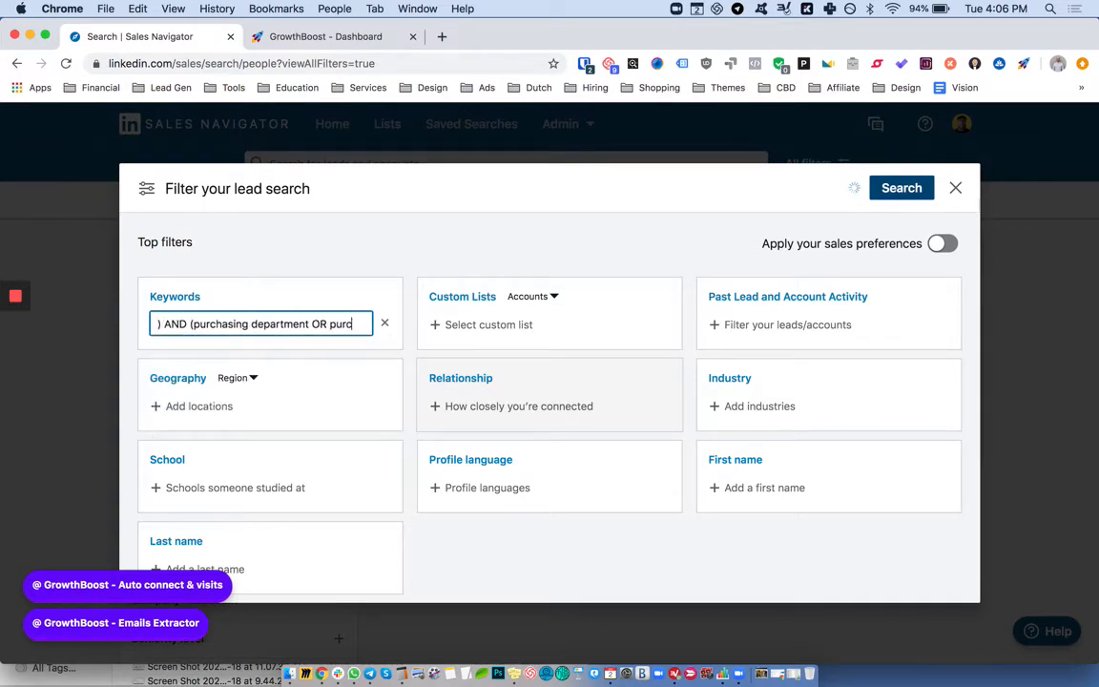
type("haser OR")
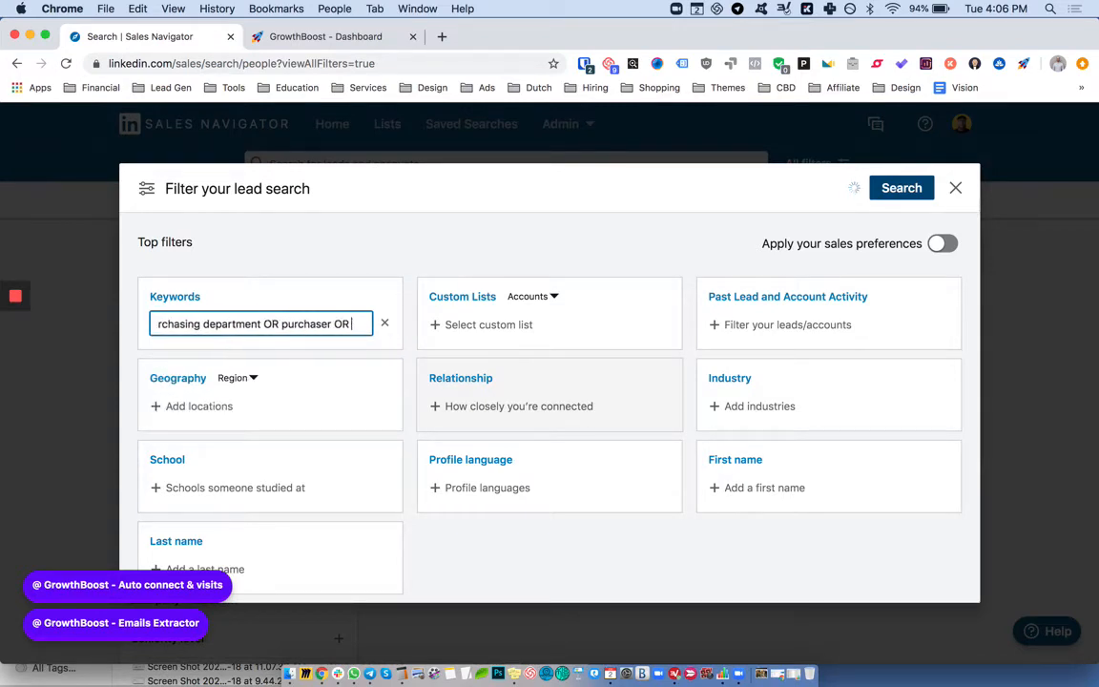
Continue the second keyword group with "procurement specialist OR buyer OR sourcing OR", using the titles listed in the sticky note
key("ctrl+Up")
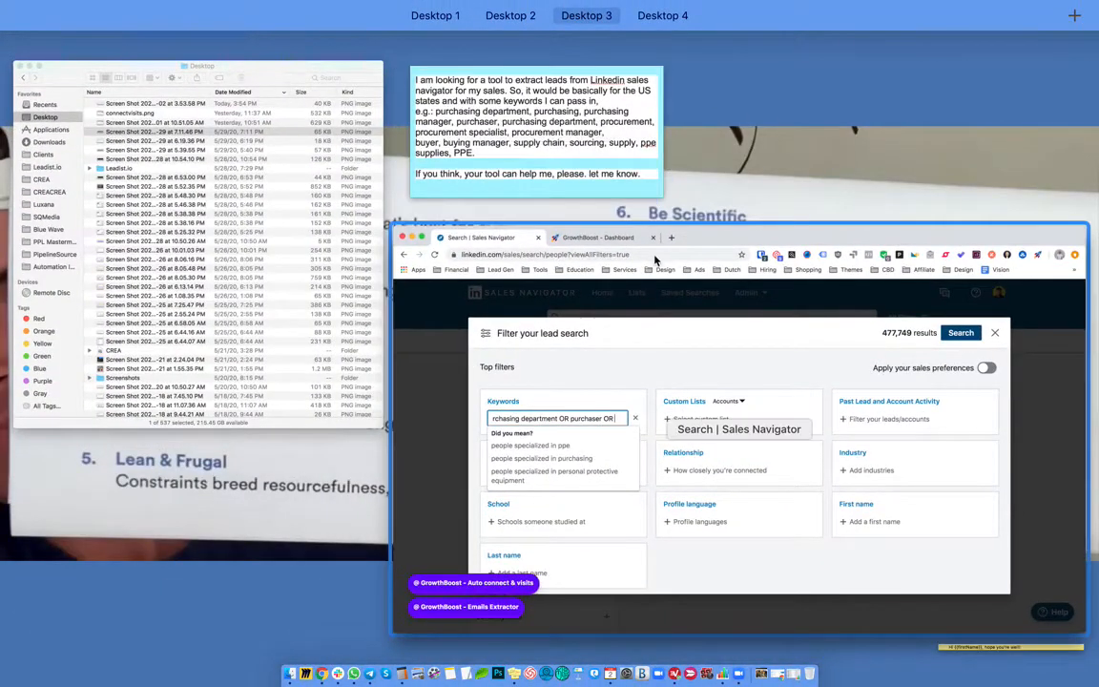
left_click(658, 306)
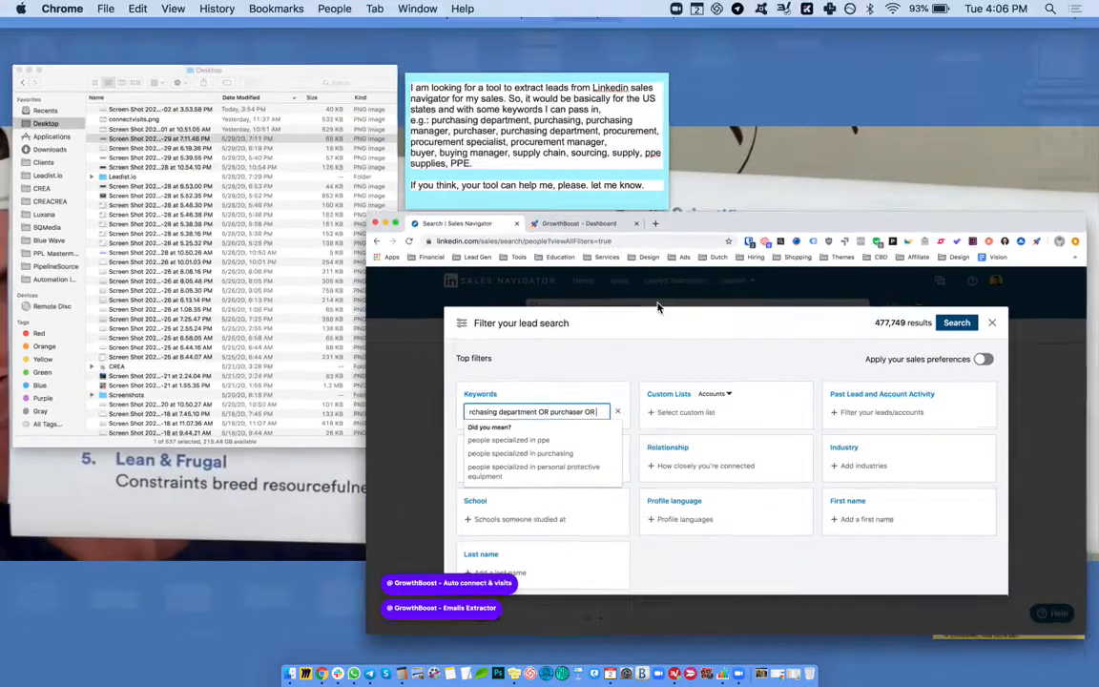
type("procurement specialist")
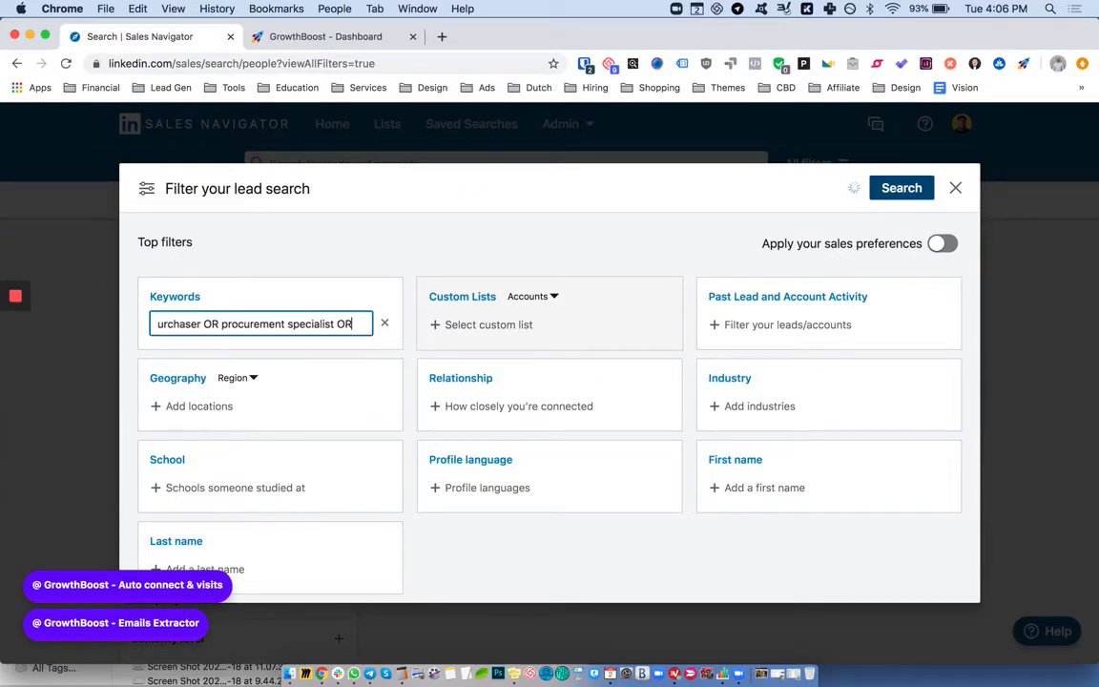
key("ctrl+Up")
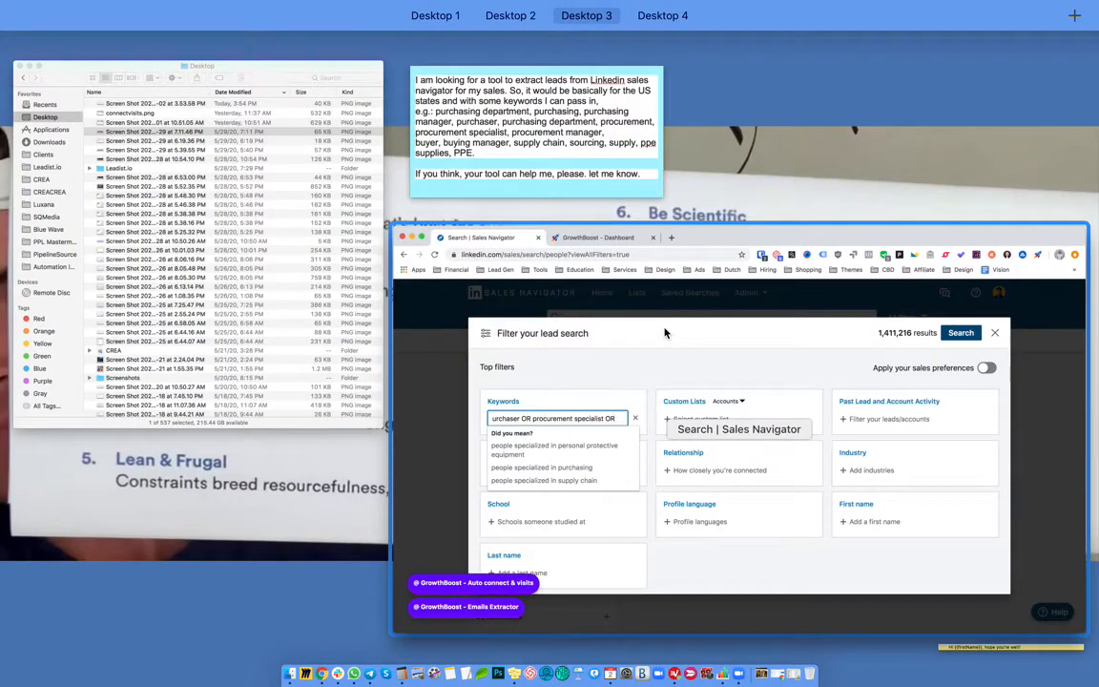
left_click(665, 332)
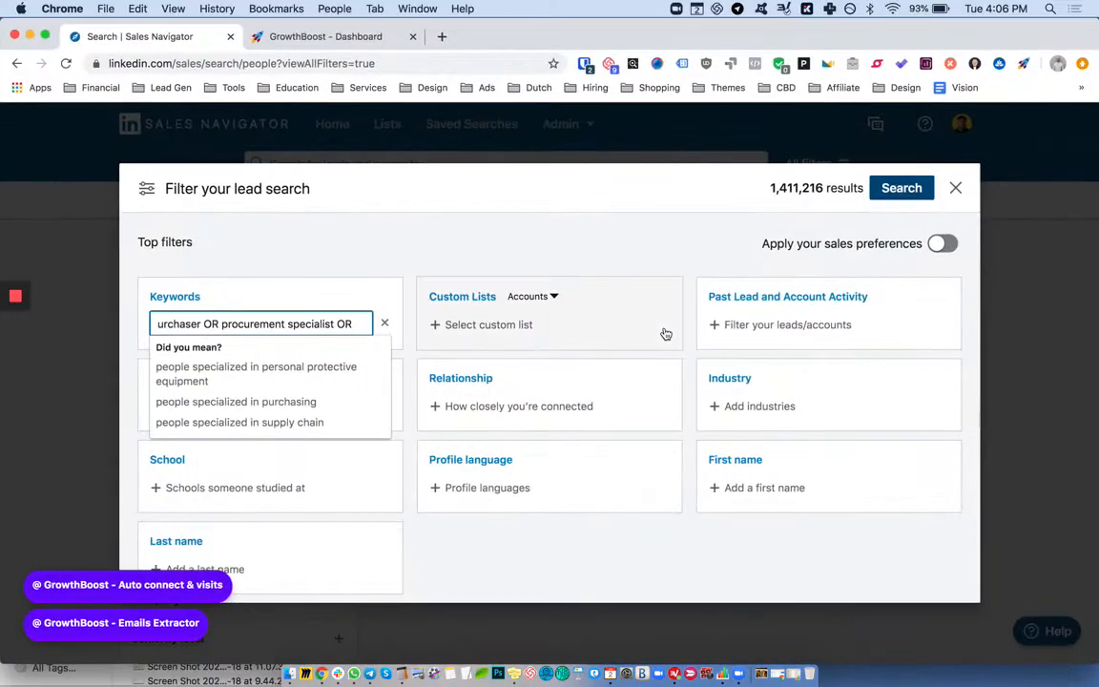
type("bu")
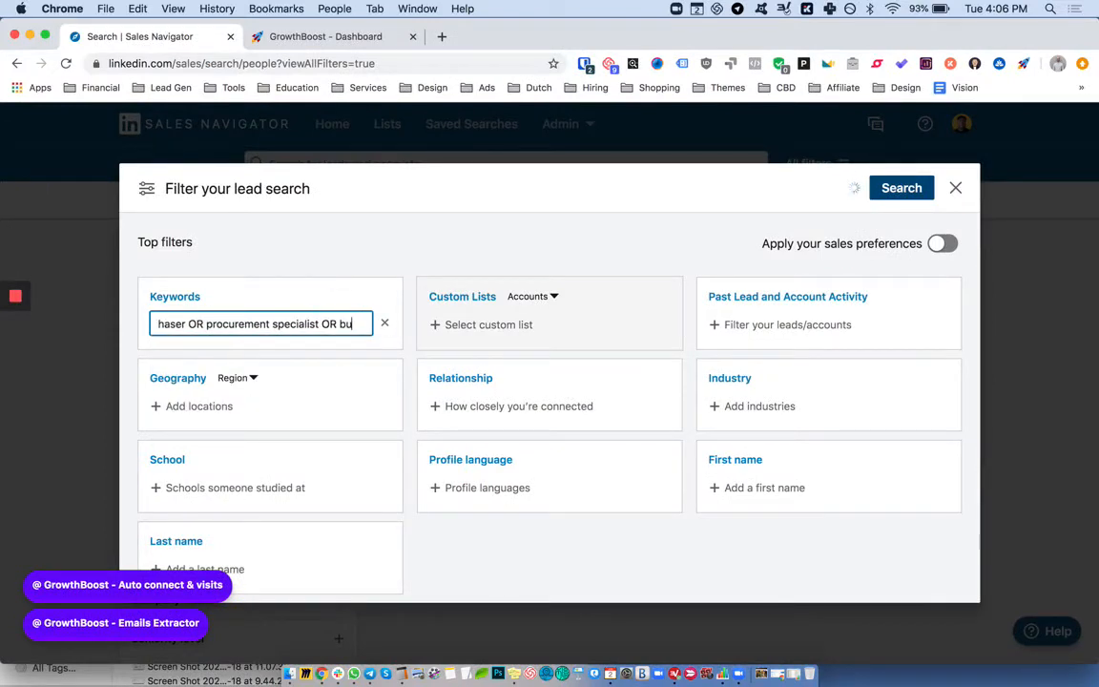
type("yer OR sou")
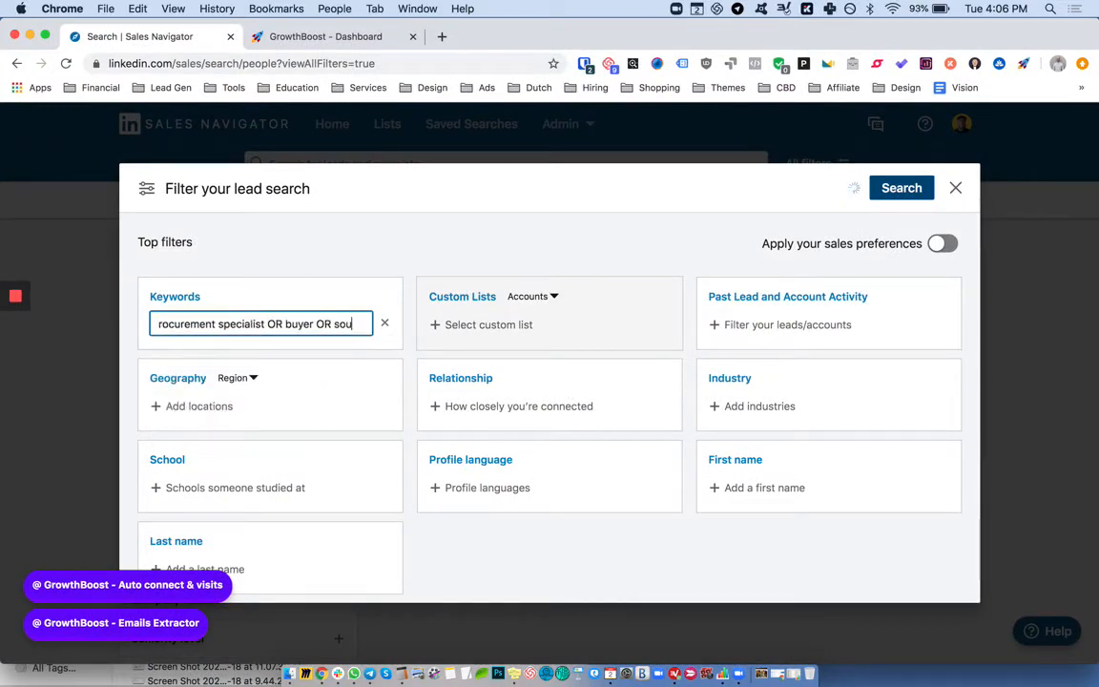
type("rcing OR")
Compare the keyword expression entered so far with the keywords requested in the sticky note
key("ctrl+Up")
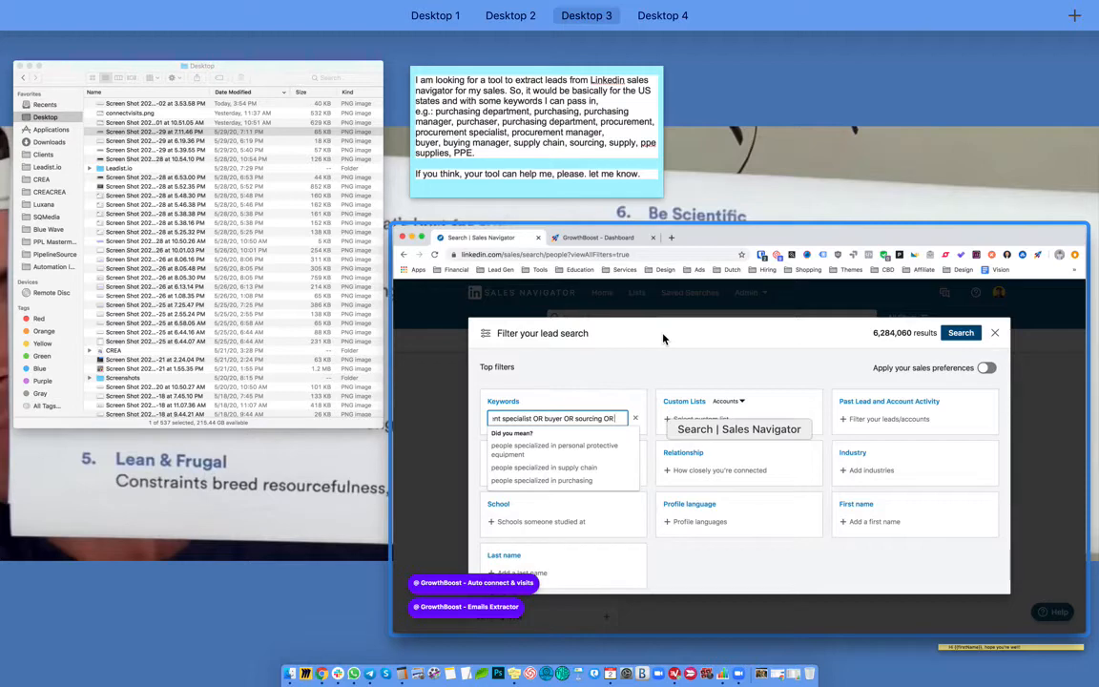
left_click(663, 338)
scroll(286, 329, "left", 2)
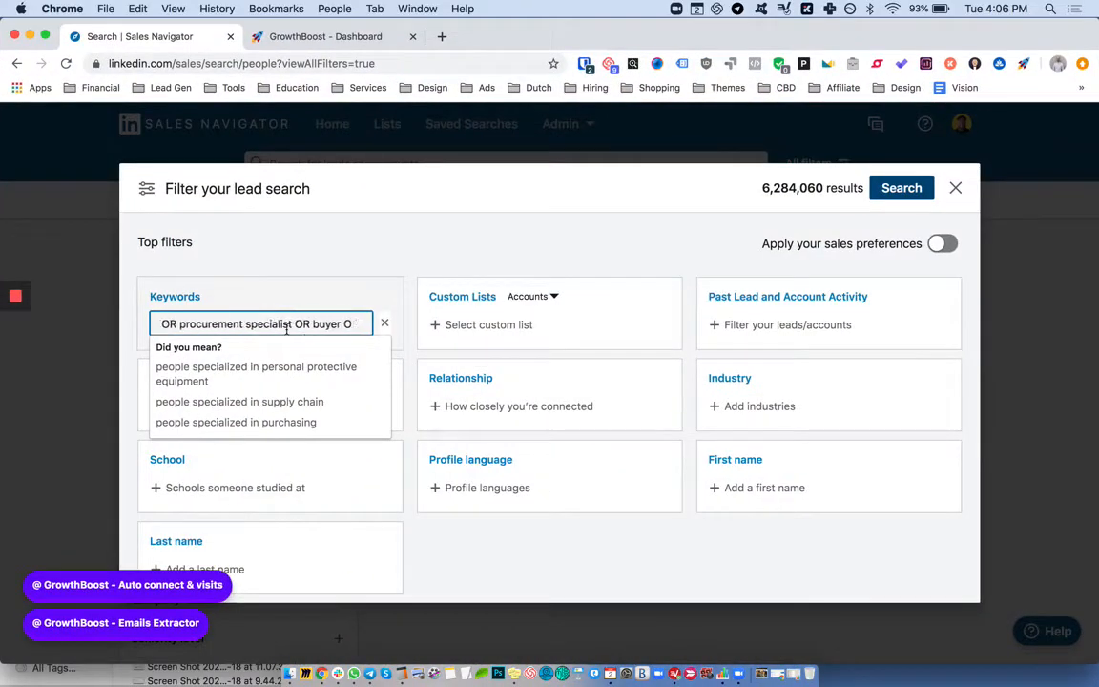
scroll(286, 329, "right", 3)
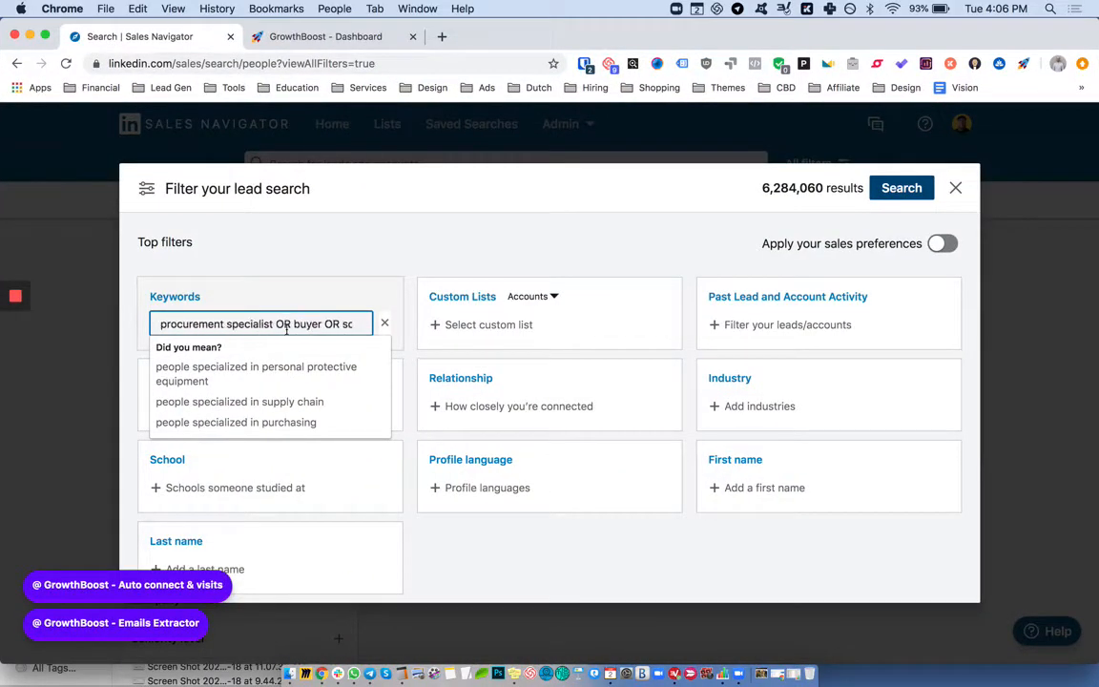
scroll(286, 329, "left", 5)
scroll(286, 329, "left", 1)
scroll(286, 329, "right", 5)
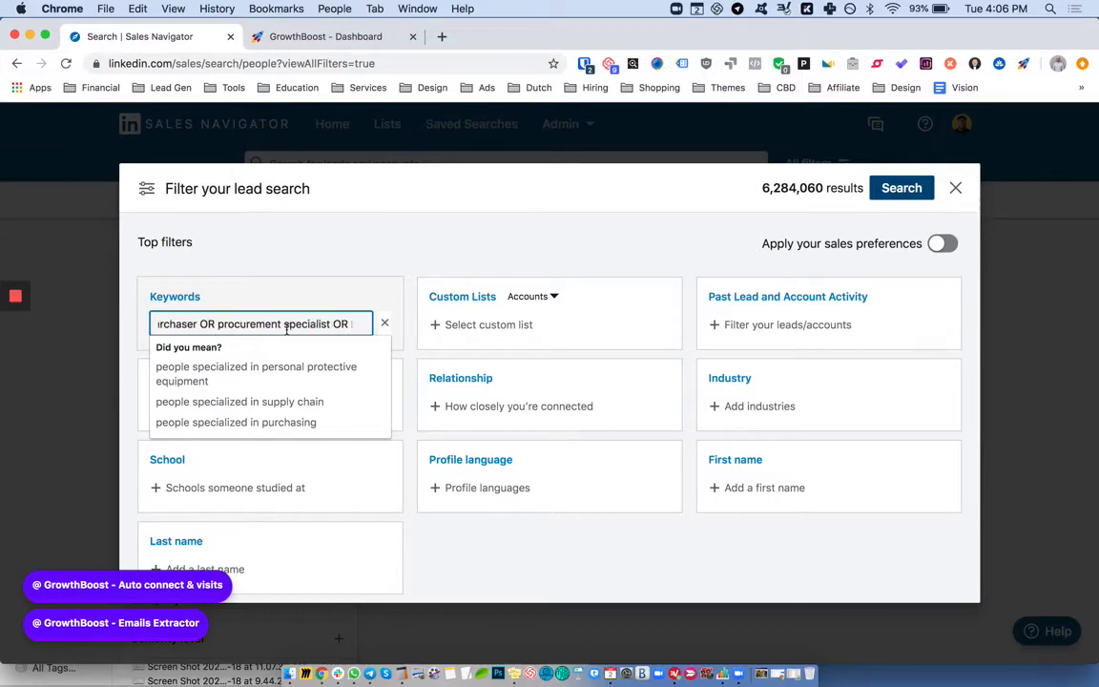
Finish the second keyword group with "buying manager" and a closing parenthesis
key("ctrl+Up")
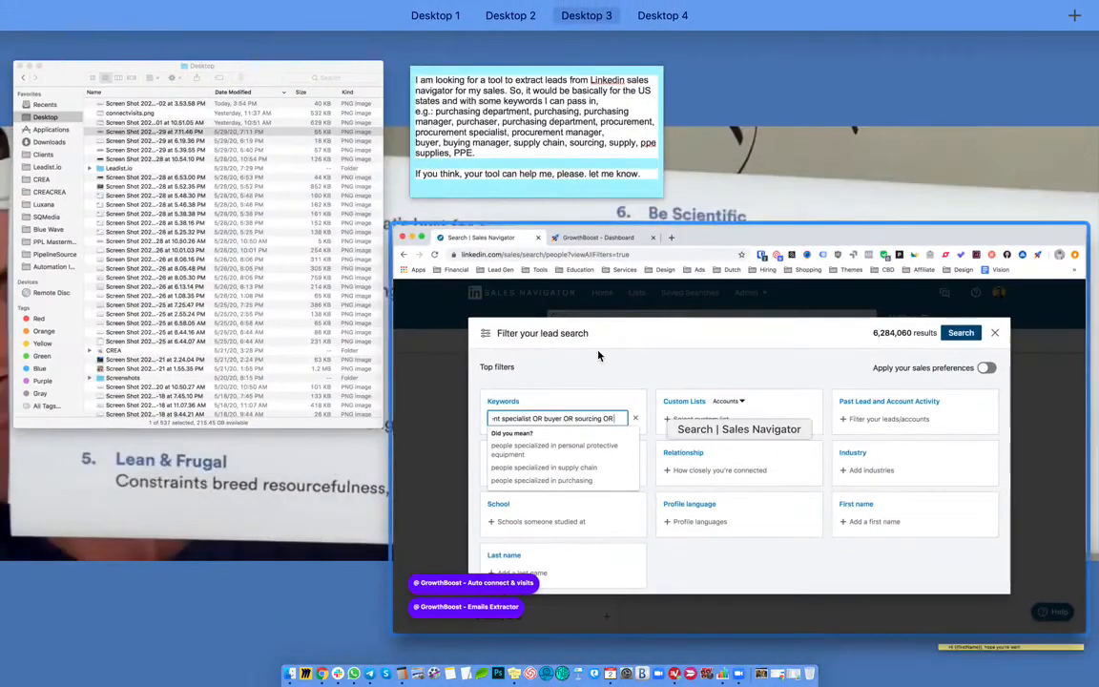
left_click(599, 356)
type("buying mannager")
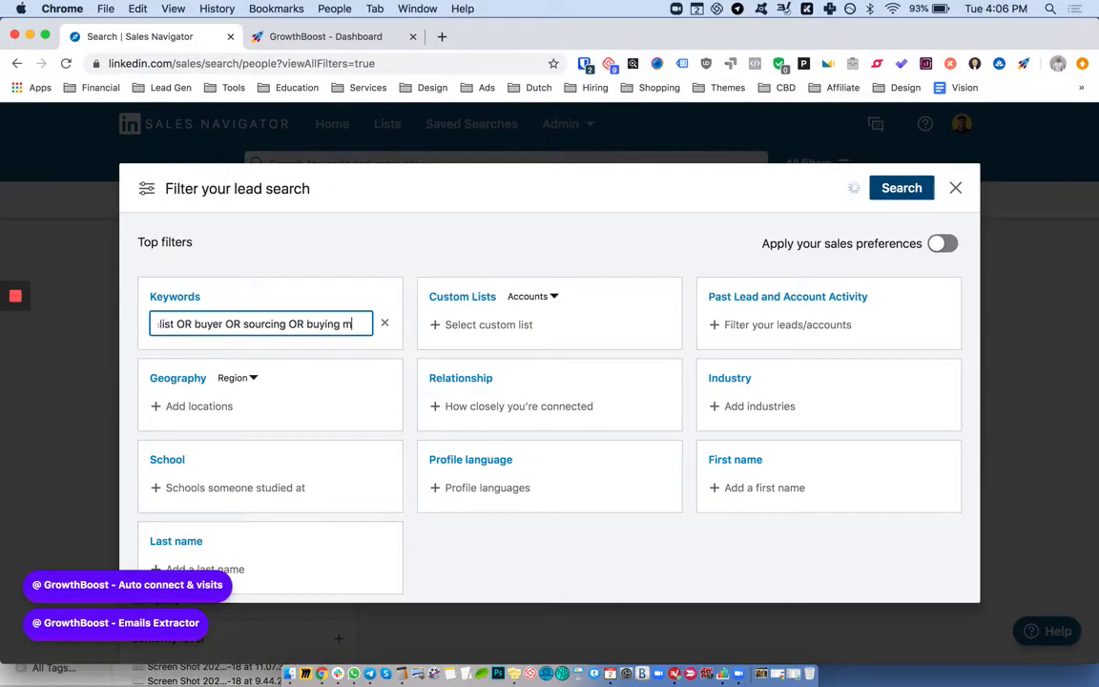
key("BackSpace")
key("BackSpace")
key("BackSpace")
key("BackSpace")
key("BackSpace")
type("ager)")
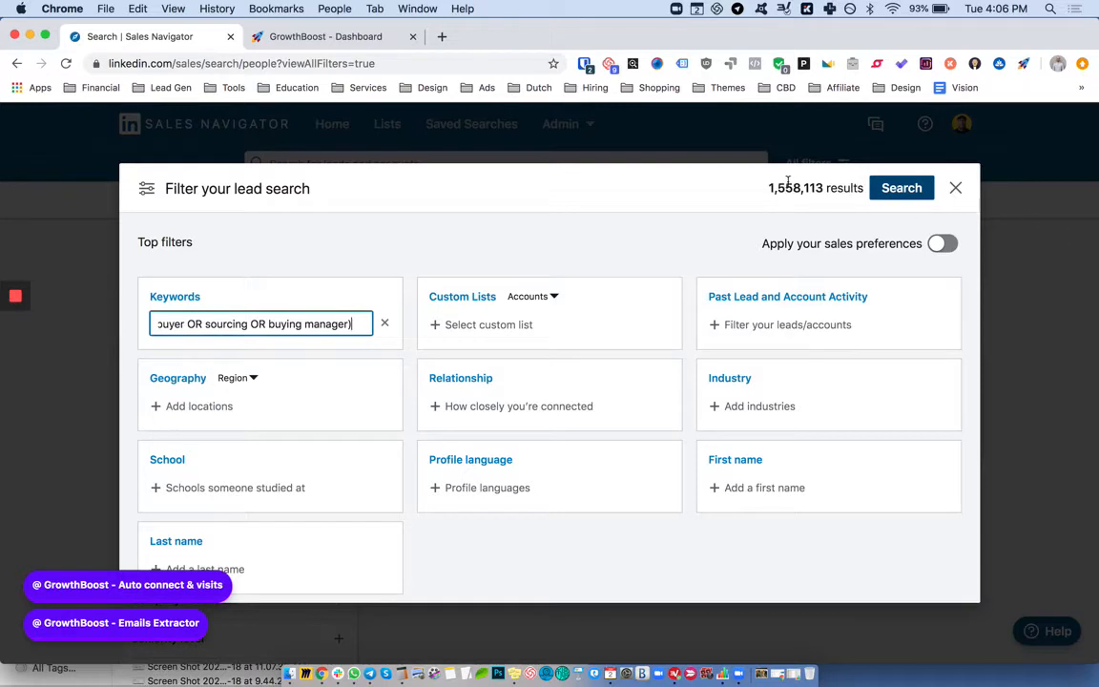
Return to the lead filters without discarding them and review the full keyword expression
left_click(34, 329)
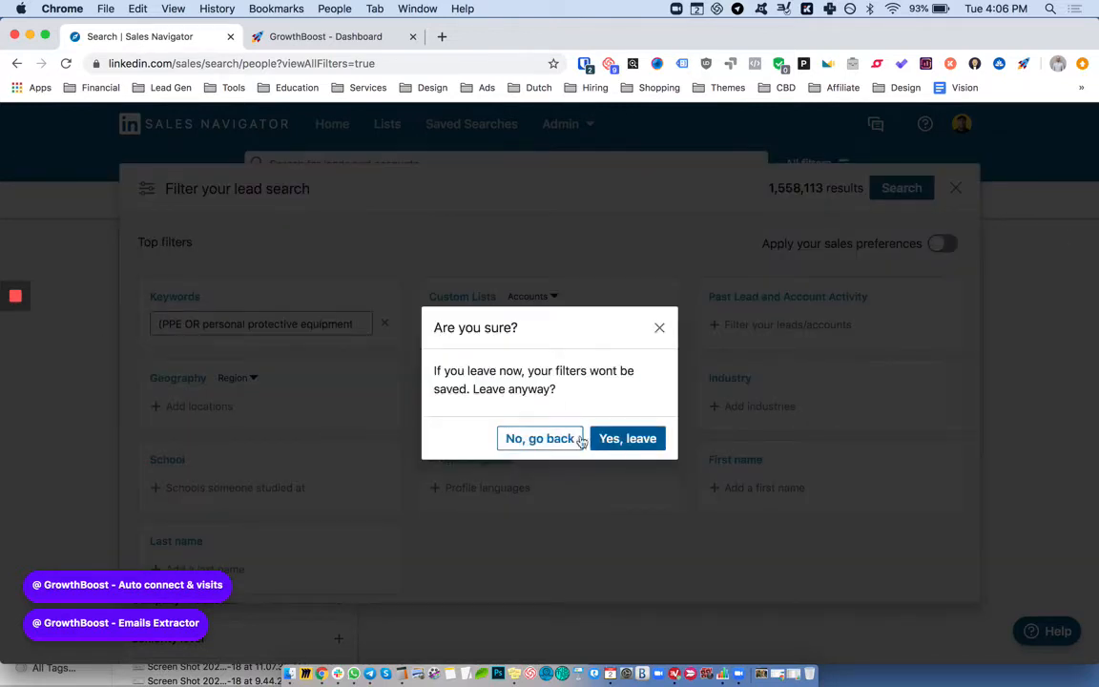
left_click(555, 440)
left_click(247, 323)
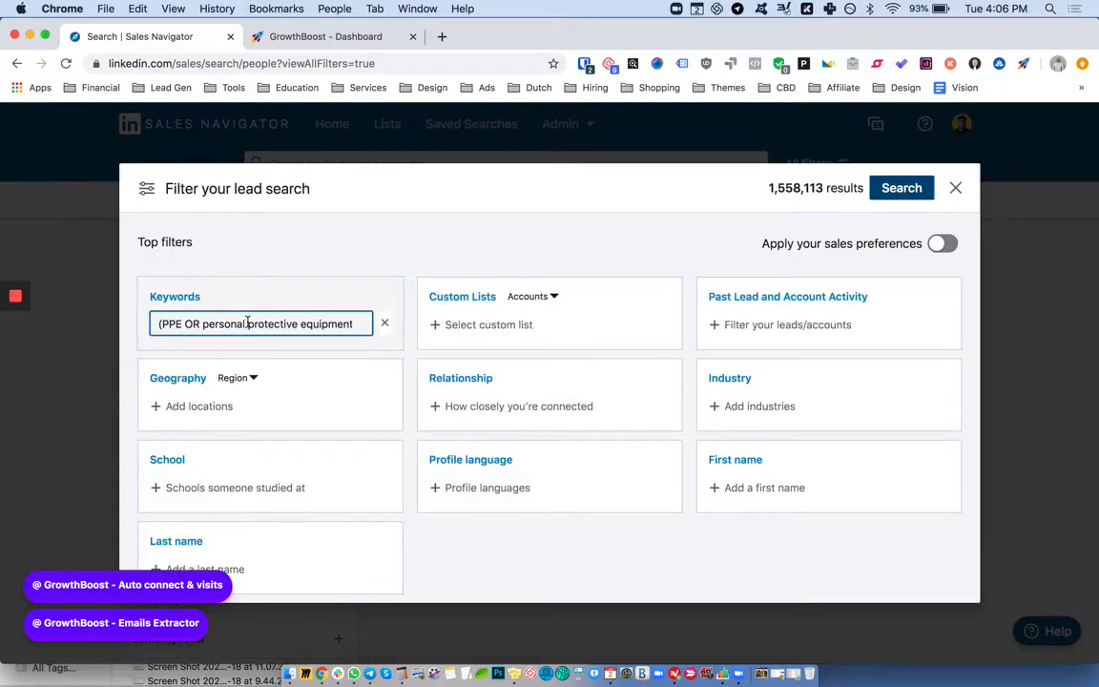
left_click_drag(247, 323, 424, 322)
Include the Senior, Manager, Director and VP levels in the Seniority level filter, and return to the top filters
scroll(520, 373, "down", 5)
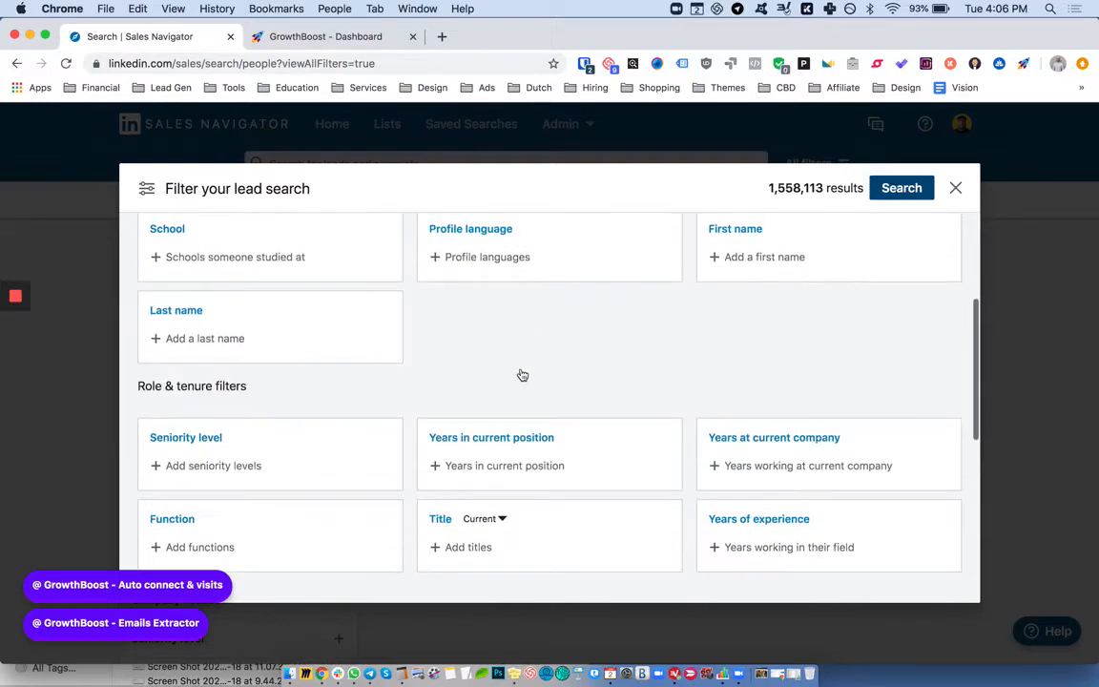
scroll(521, 374, "up", 2)
scroll(521, 374, "down", 5)
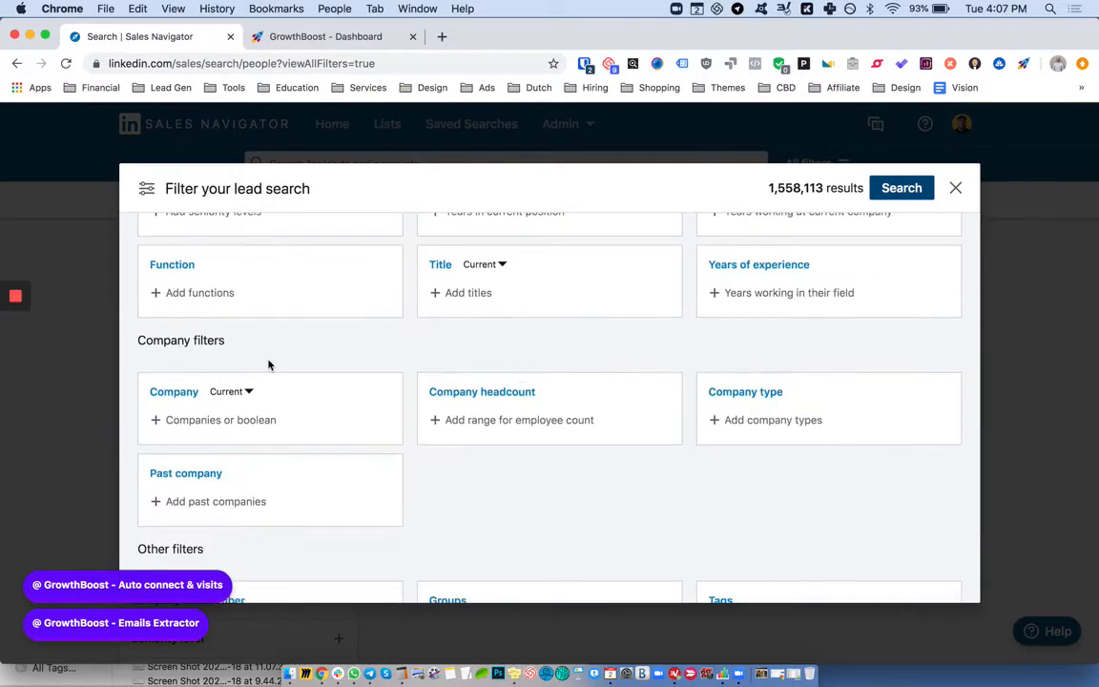
scroll(239, 364, "up", 2)
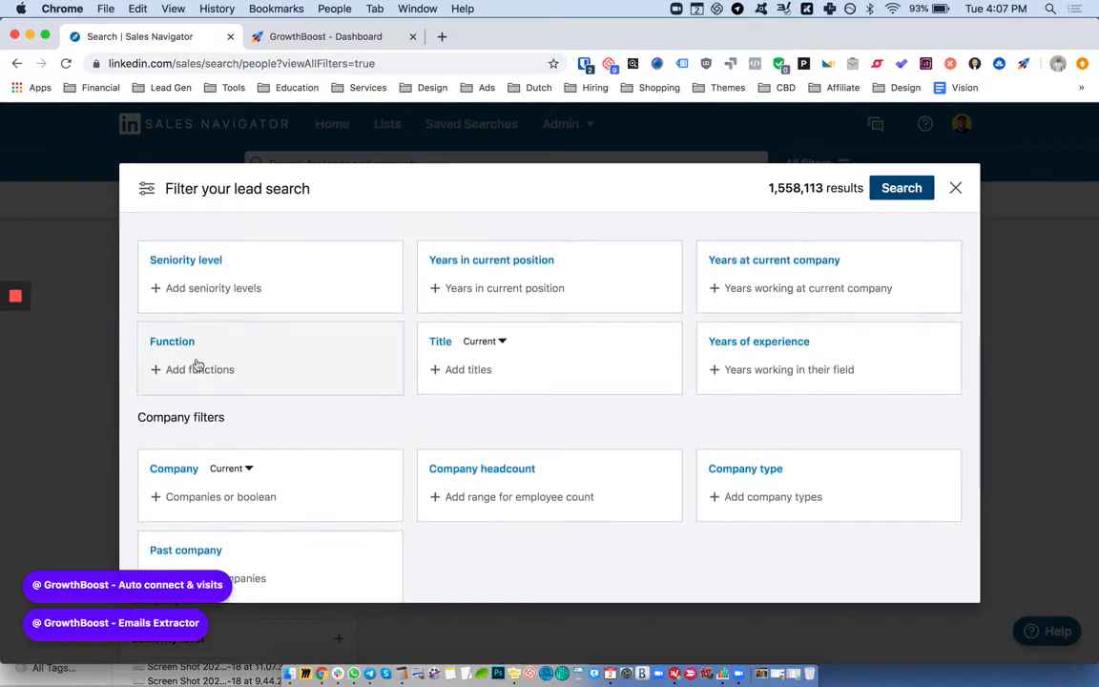
left_click(210, 286)
scroll(210, 286, "up", 2)
scroll(228, 417, "down", 1)
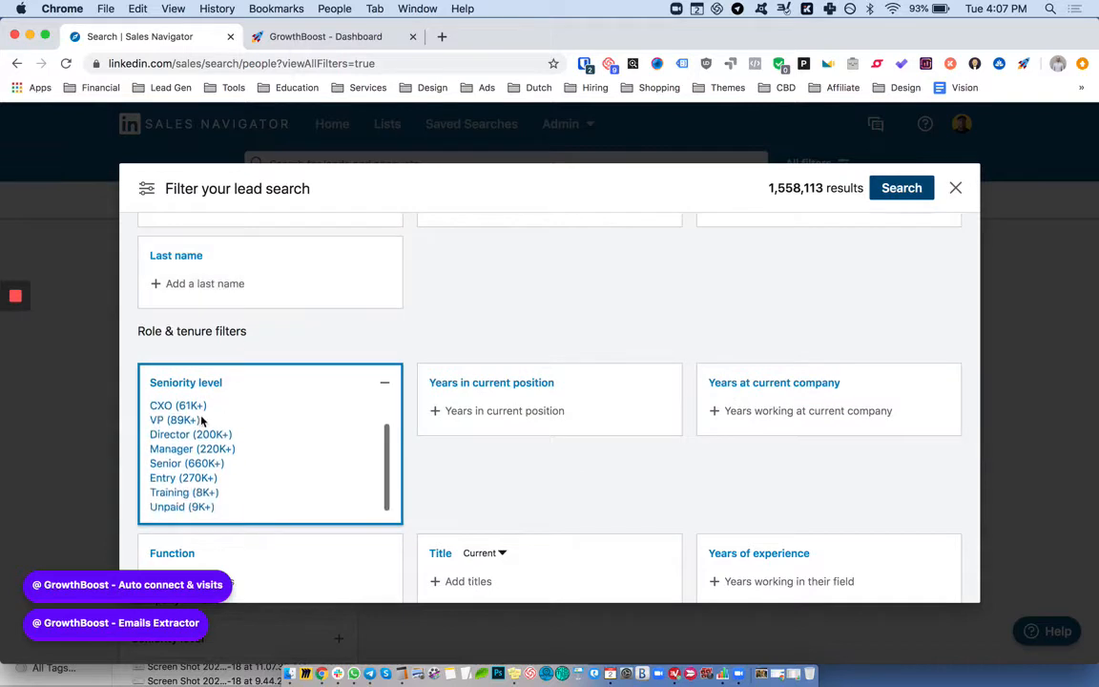
scroll(201, 420, "up", 2)
scroll(153, 413, "down", 2)
scroll(186, 382, "down", 2)
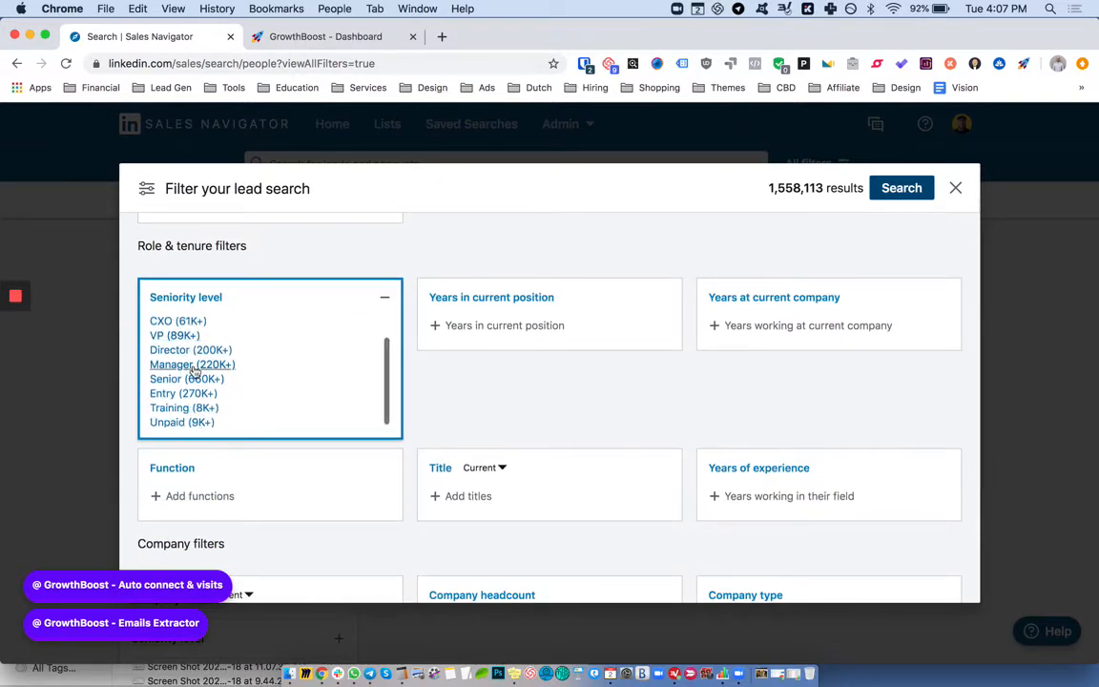
left_click(196, 379)
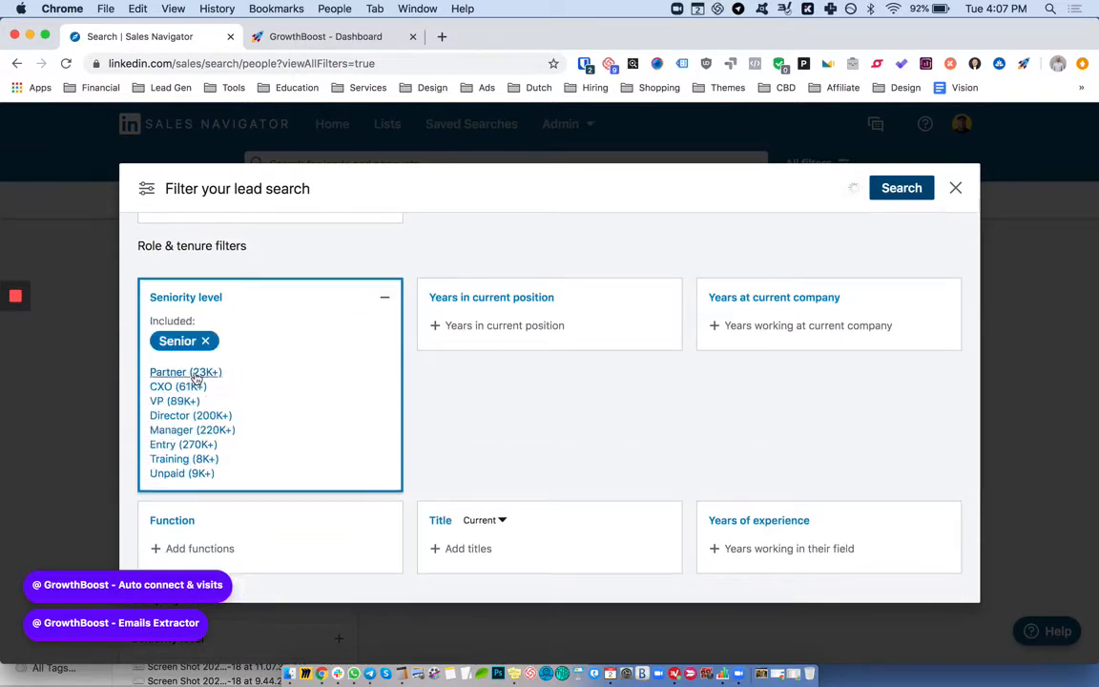
left_click(194, 431)
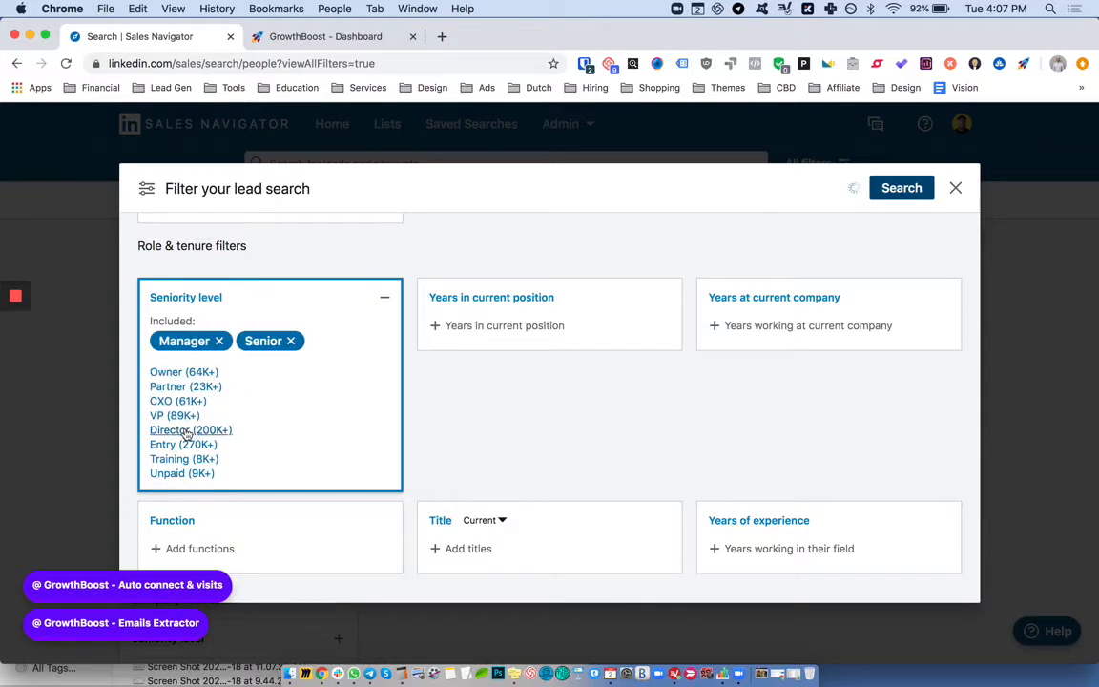
left_click(188, 431)
left_click(180, 417)
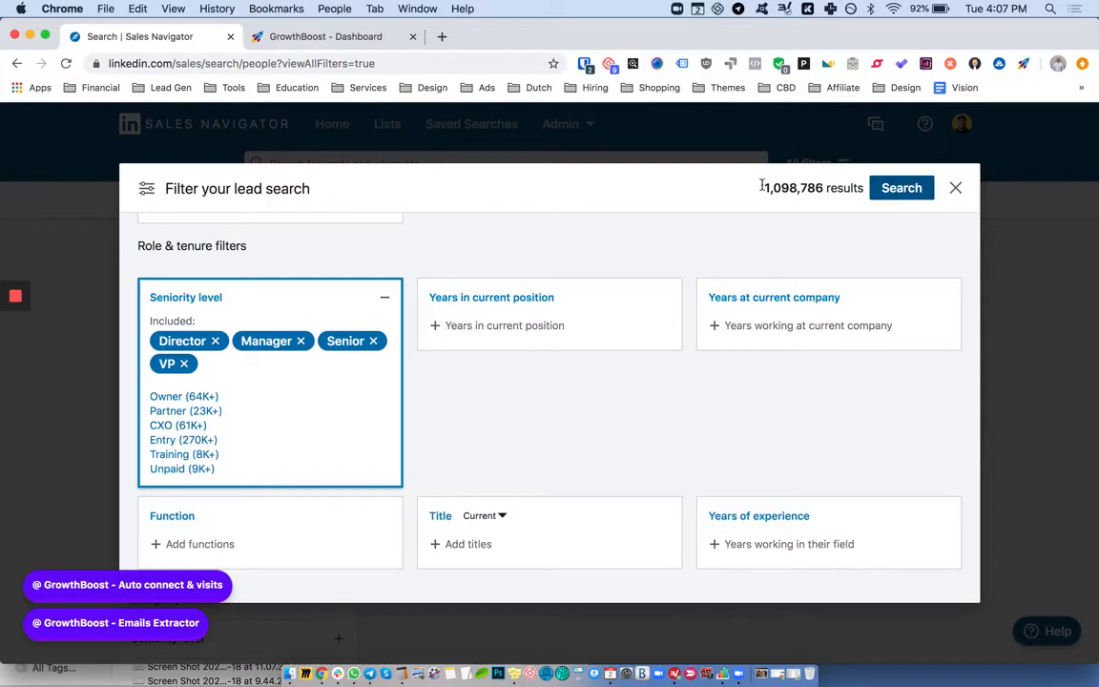
scroll(415, 359, "up", 4)
left_click(490, 363)
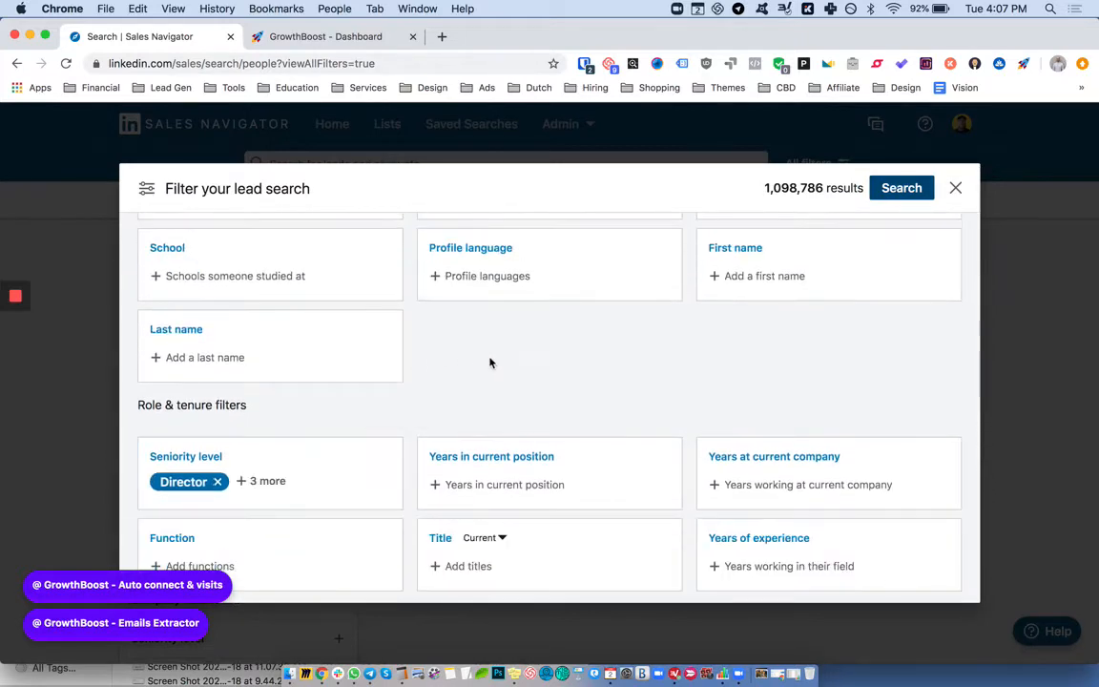
scroll(680, 340, "up", 3)
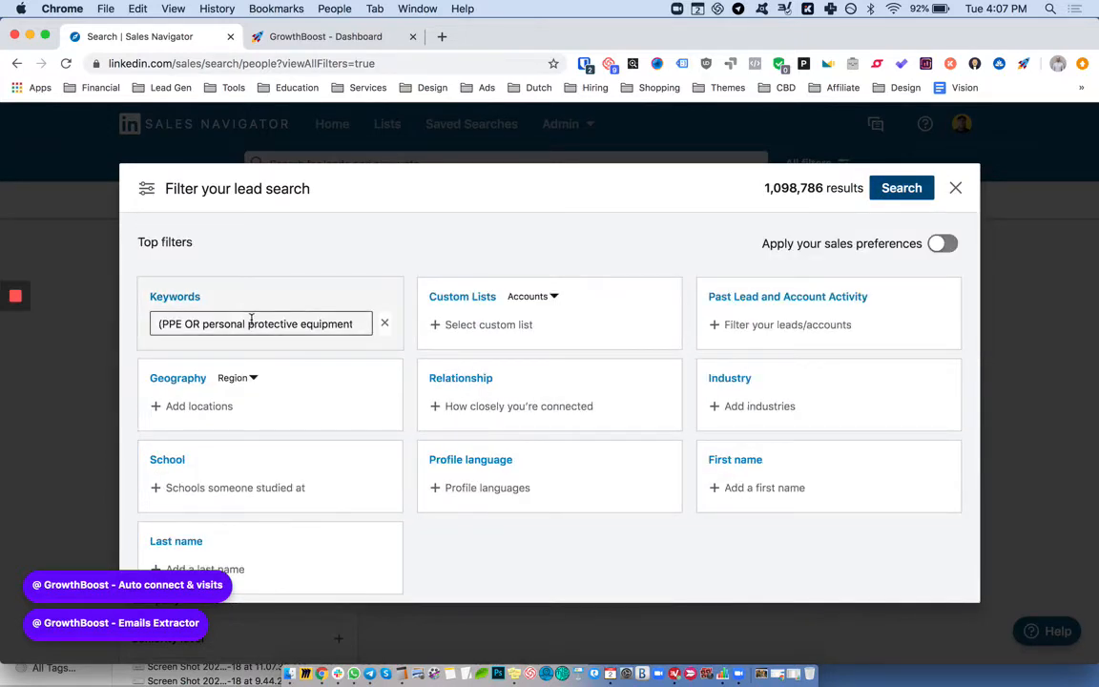
Consult the sticky note for the requested location and include United States in the Geography filter
key("ctrl+Up")
left_click(480, 278)
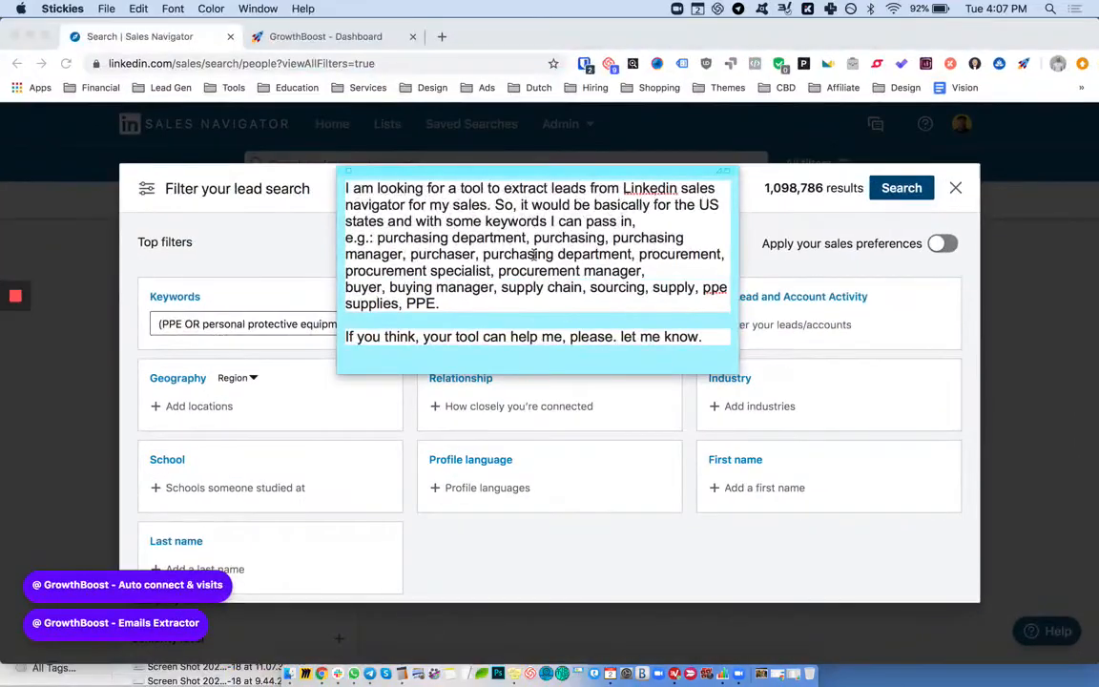
left_click(561, 544)
scroll(601, 305, "down", 6)
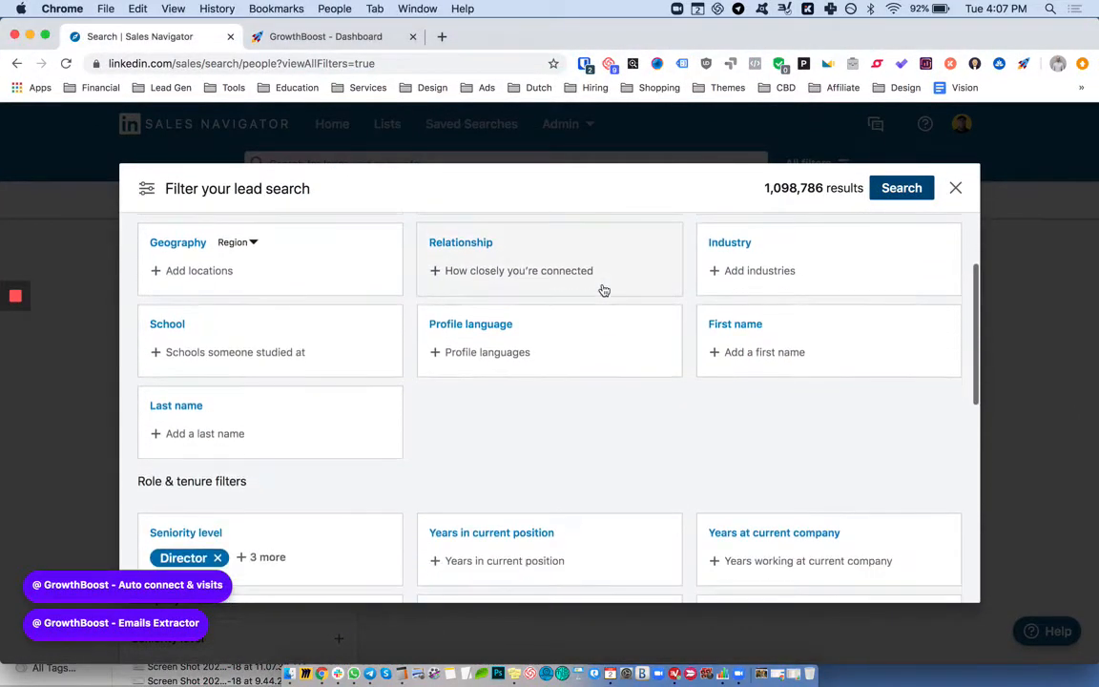
scroll(608, 302, "up", 6)
left_click(184, 417)
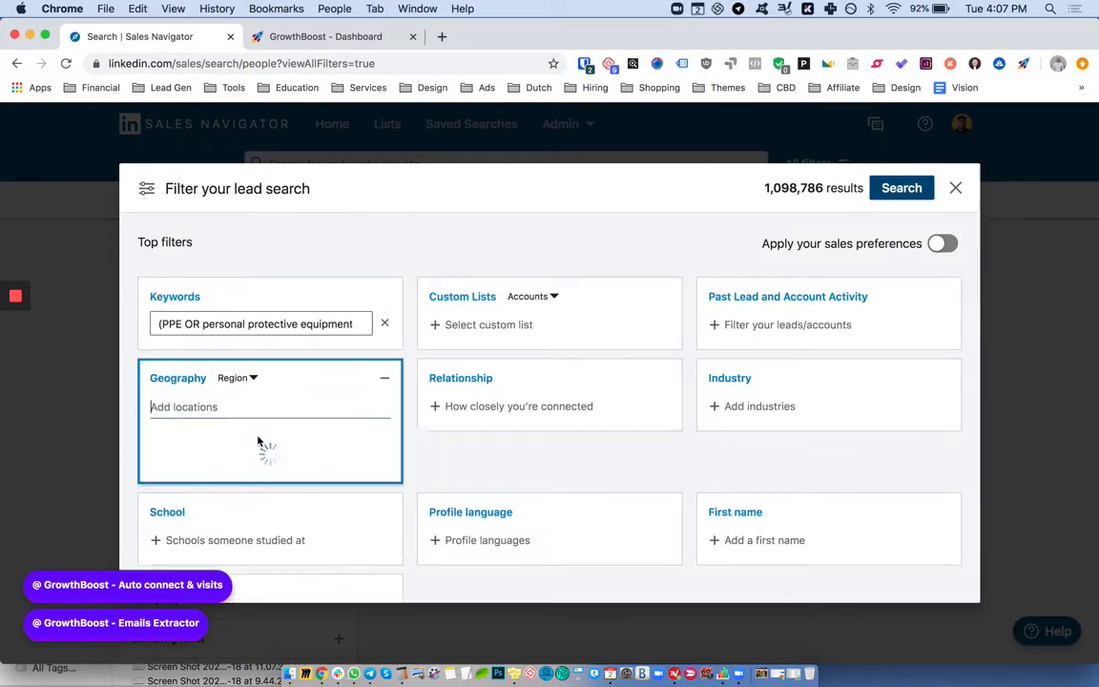
left_click(227, 439)
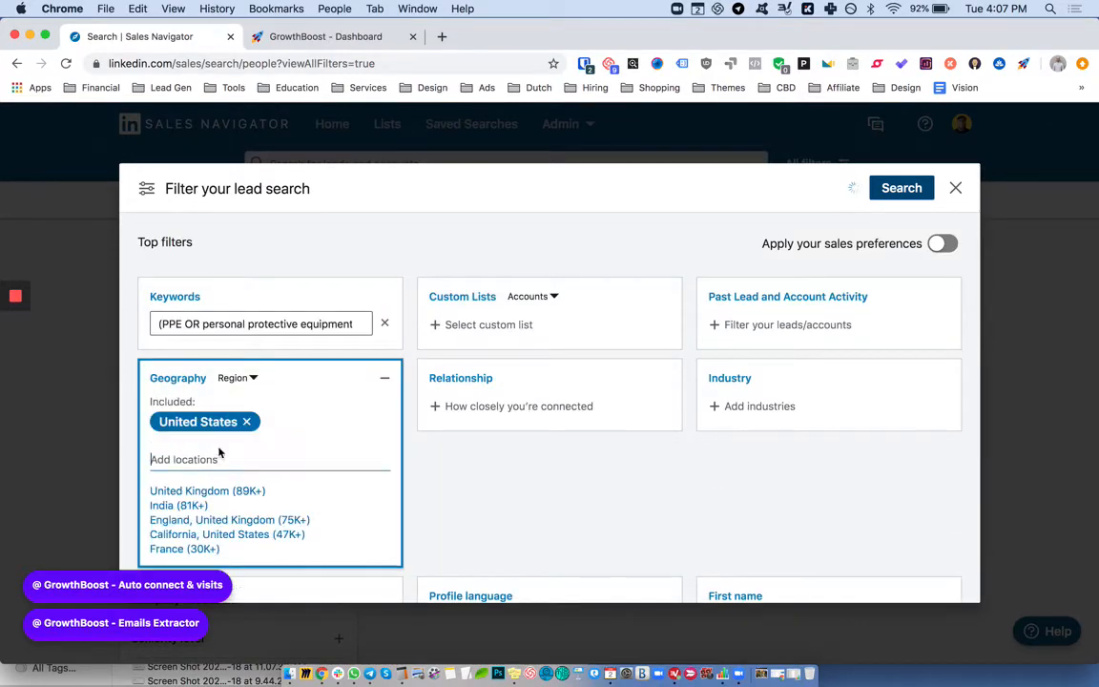
left_click(505, 496)
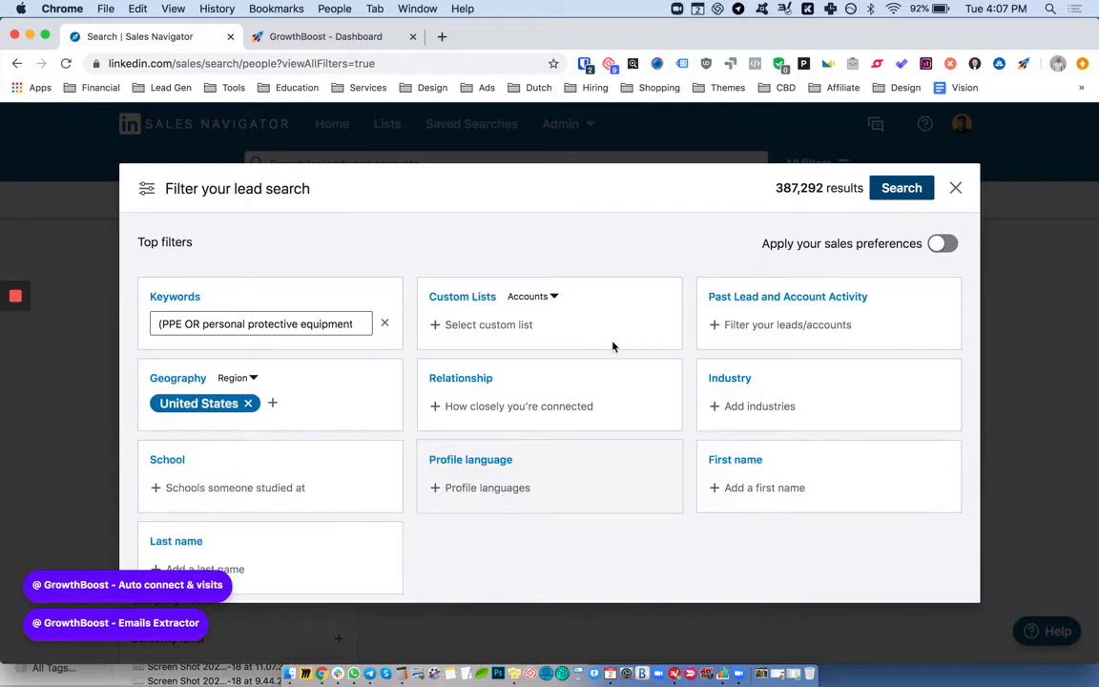
Run the lead search with the keyword, geography and seniority filters set
scroll(294, 291, "down", 2)
scroll(294, 291, "up", 1)
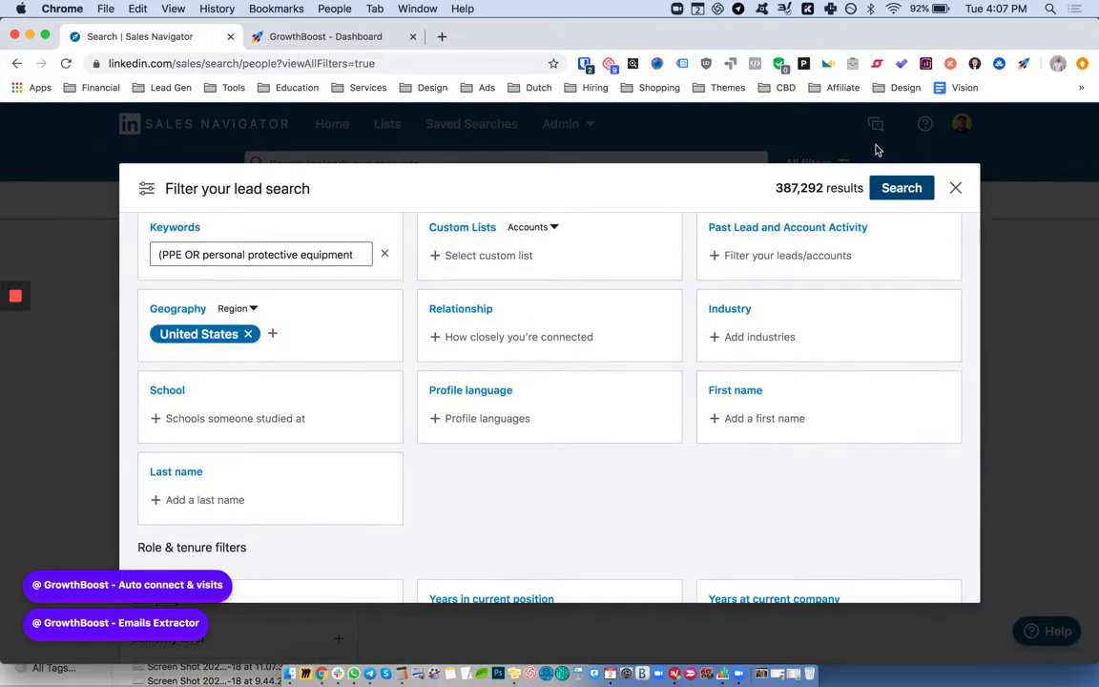
left_click(901, 189)
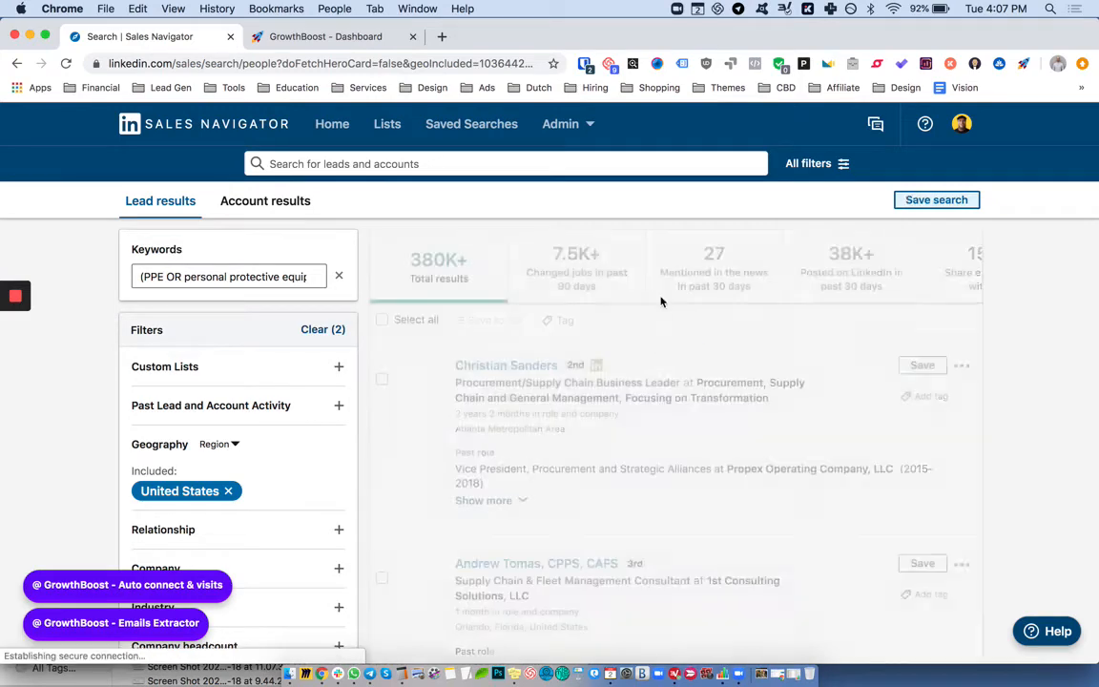
Examine the lead results' job titles and companies to judge whether they match the purchasing and supply chain target
scroll(358, 396, "down", 2)
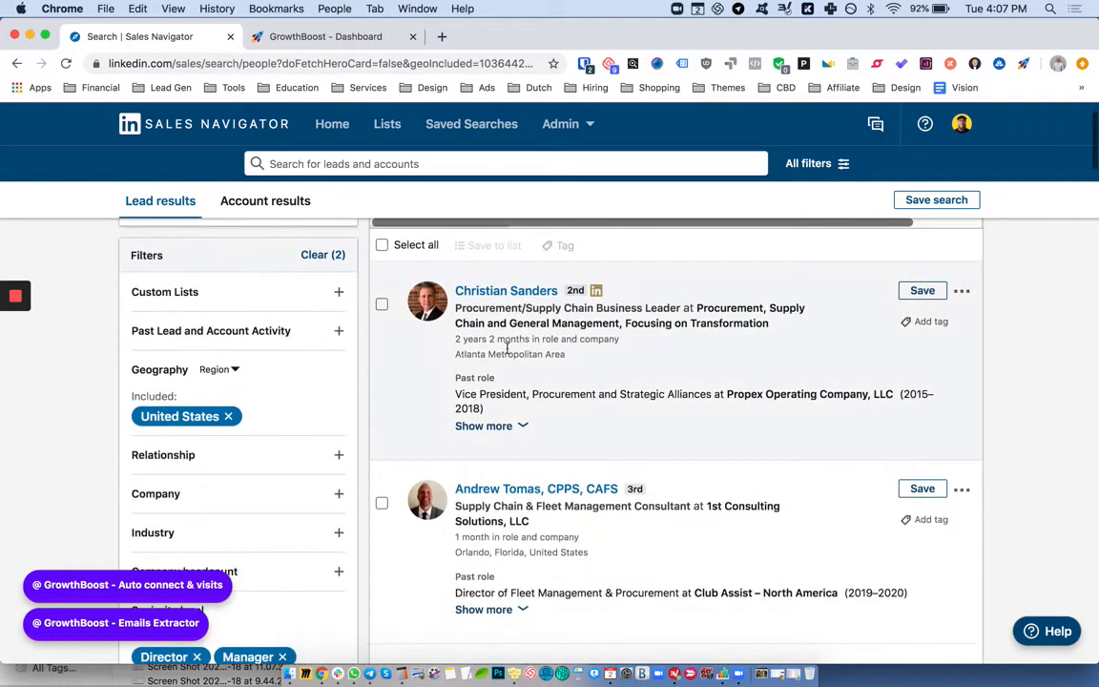
scroll(356, 358, "down", 5)
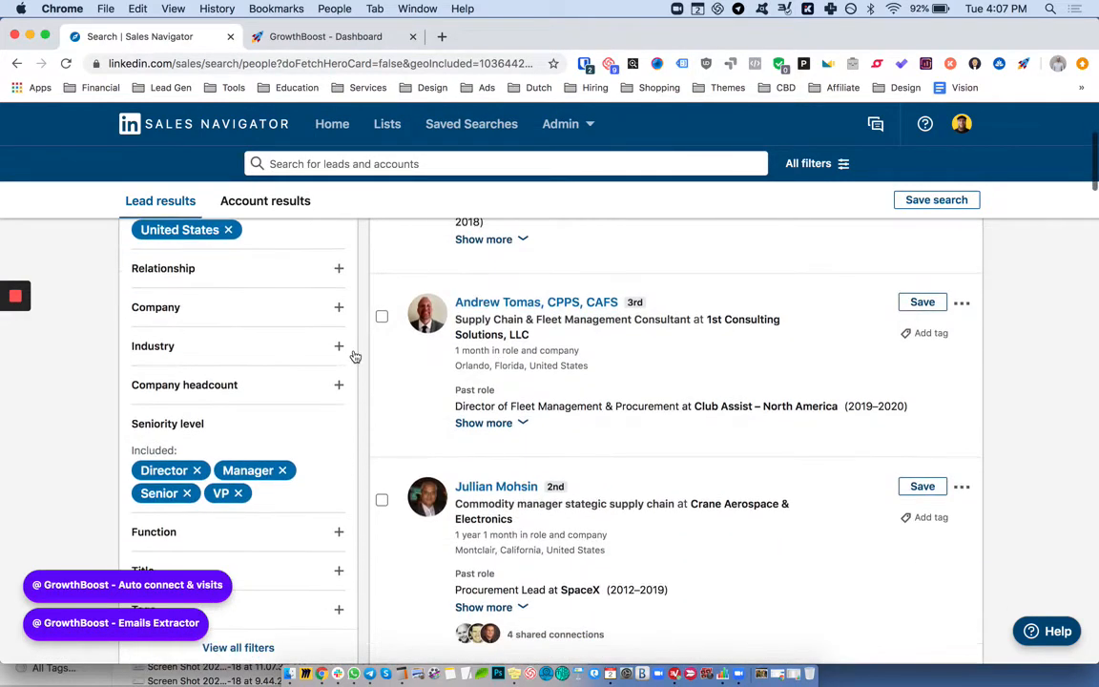
scroll(363, 372, "down", 4)
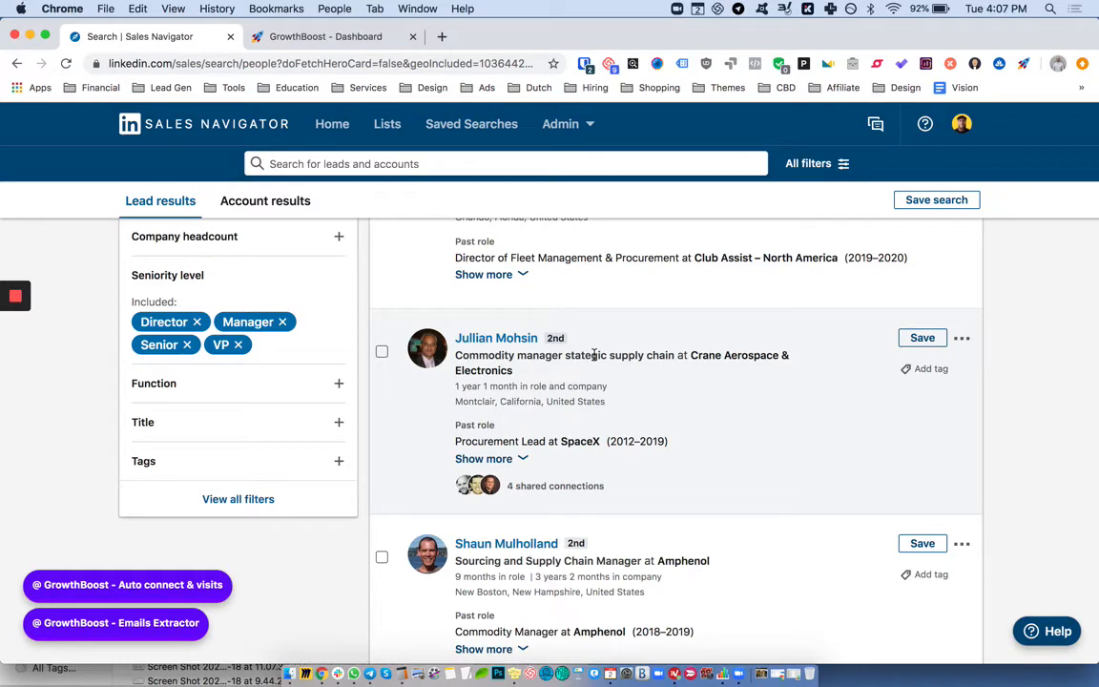
scroll(420, 334, "down", 4)
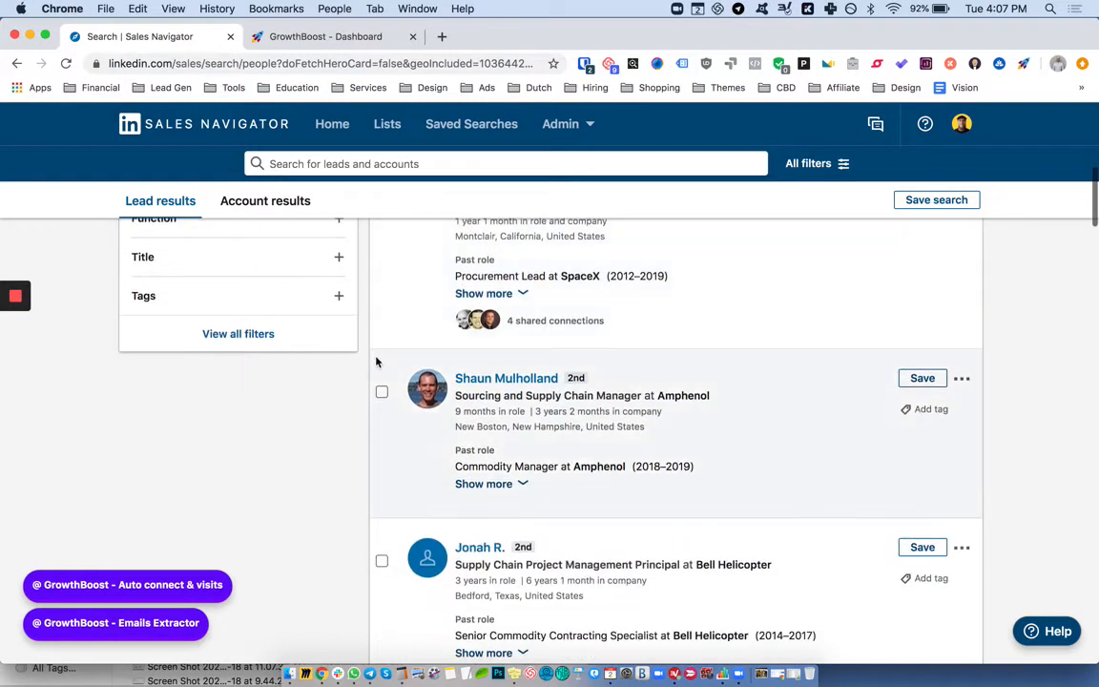
scroll(382, 324, "down", 3)
scroll(329, 304, "down", 4)
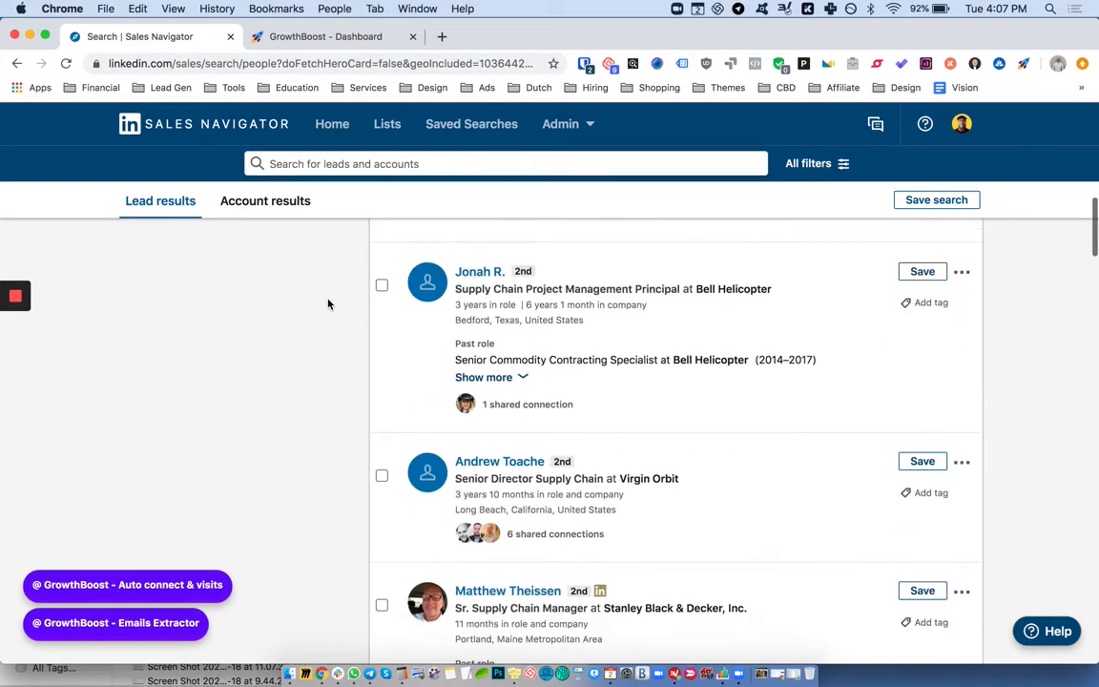
scroll(344, 327, "down", 2)
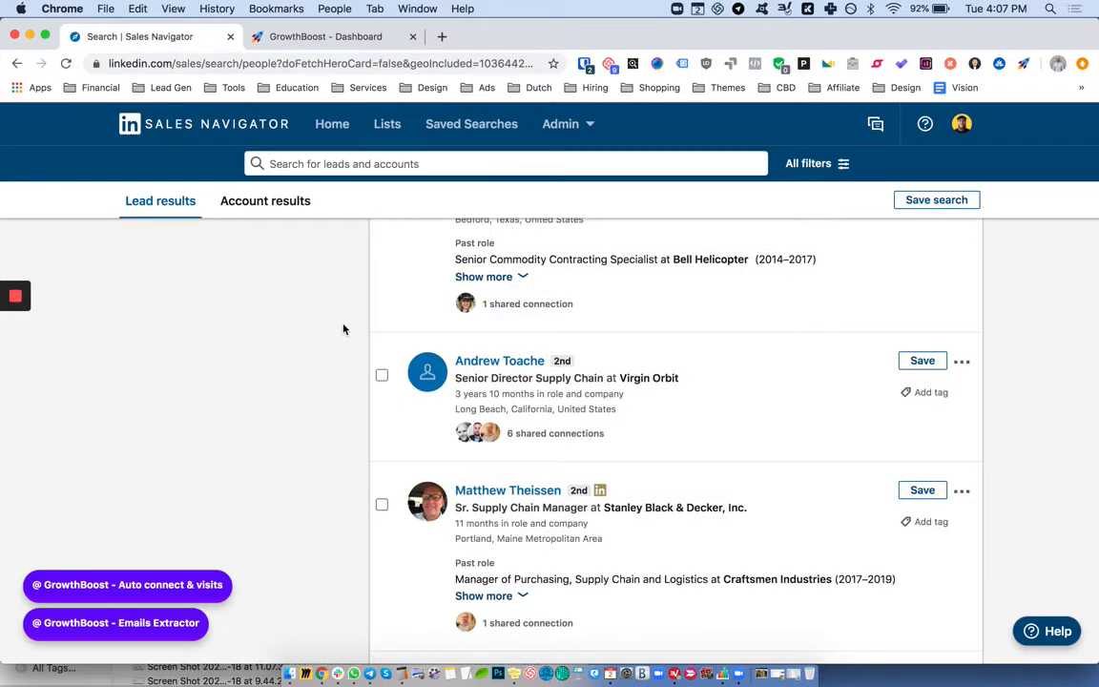
scroll(344, 329, "down", 4)
scroll(343, 329, "down", 11)
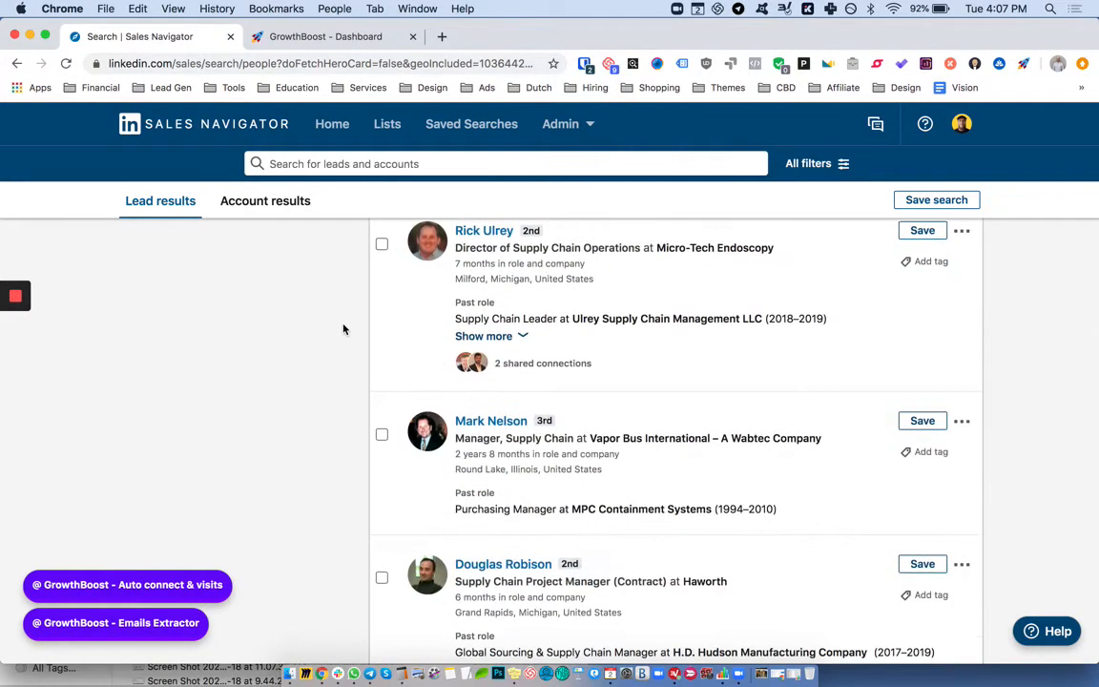
scroll(344, 329, "down", 9)
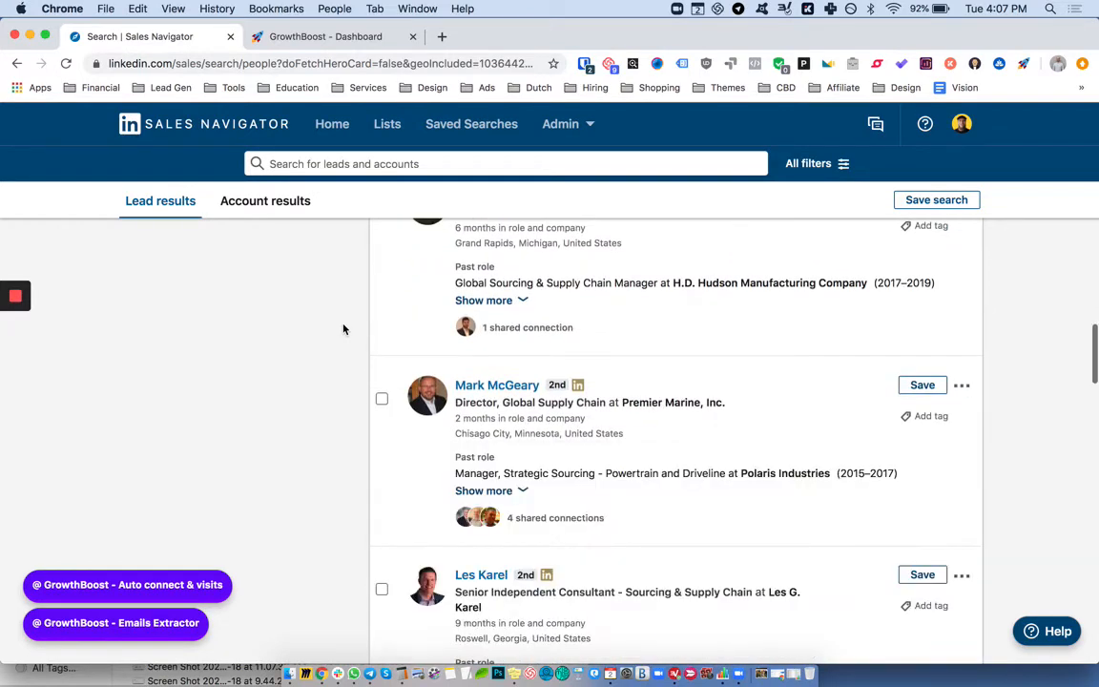
scroll(344, 330, "down", 2)
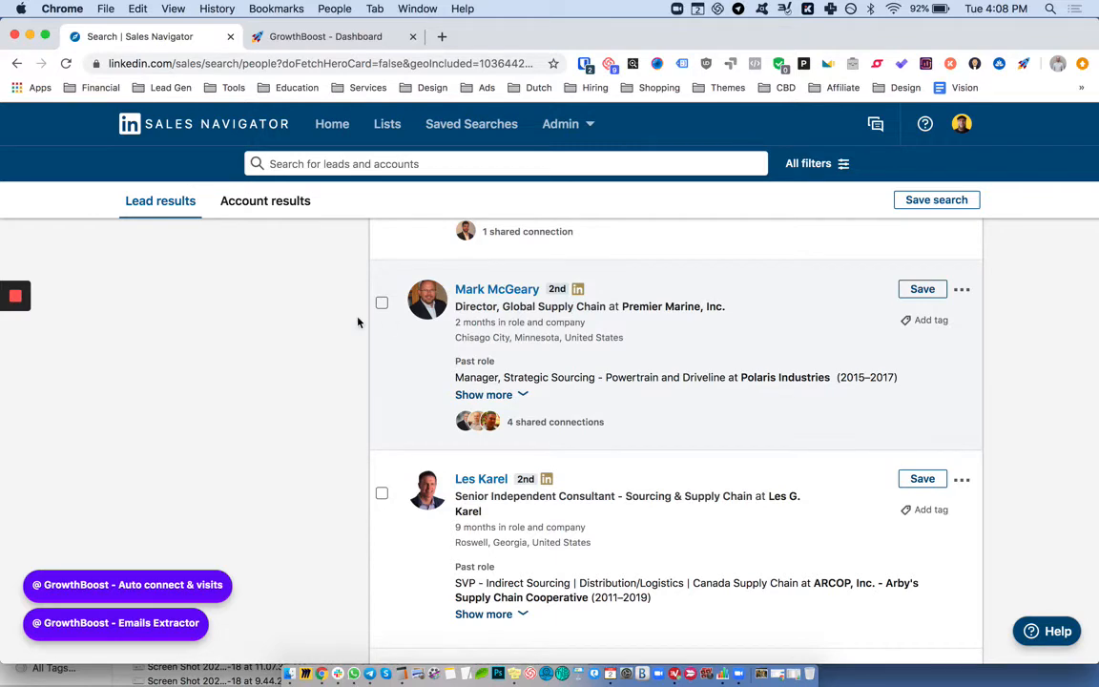
scroll(358, 323, "down", 5)
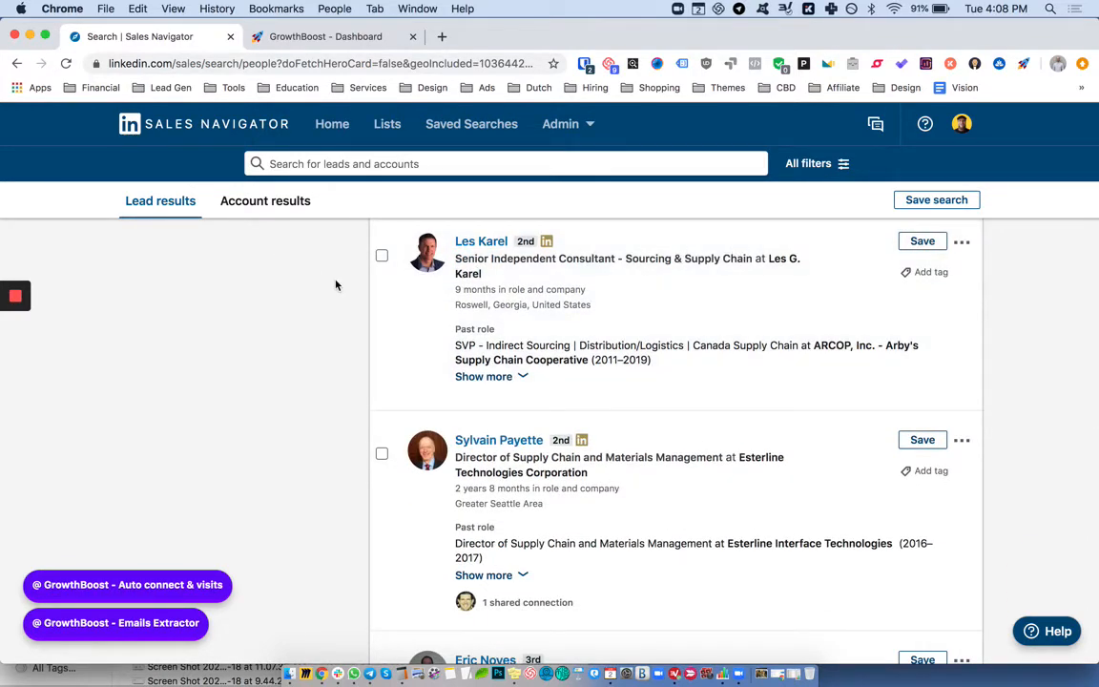
Extend the end of the results page's keyword expression with AND and an opening parenthesis
scroll(335, 285, "up", 20)
left_click(270, 276)
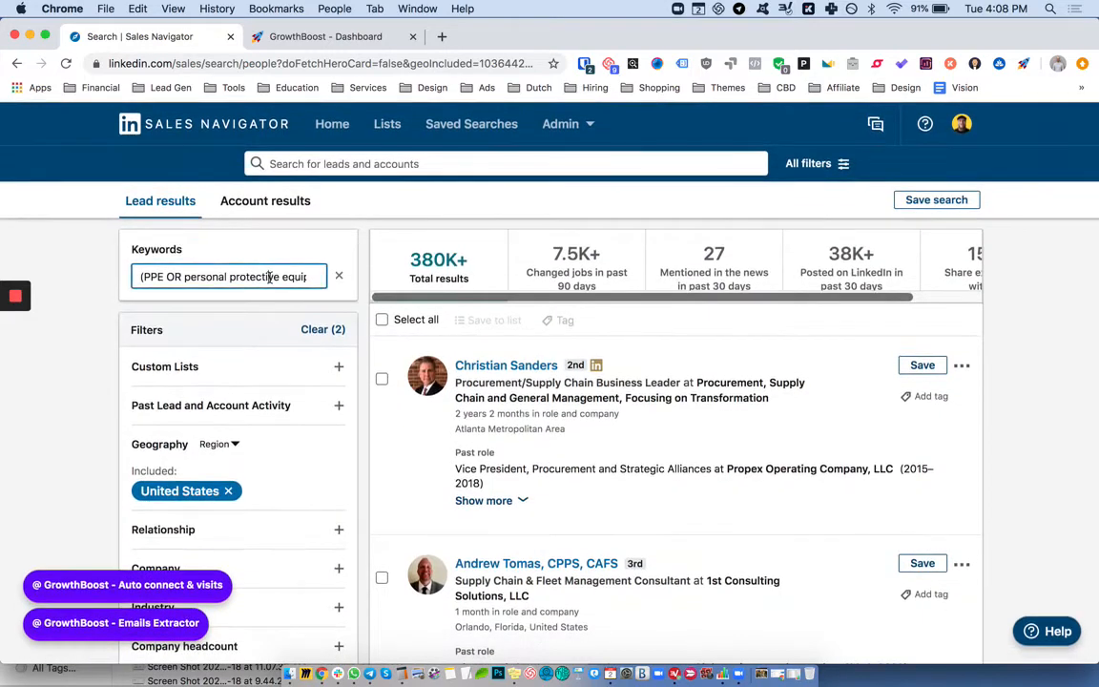
left_click_drag(270, 277, 420, 280)
key("Right")
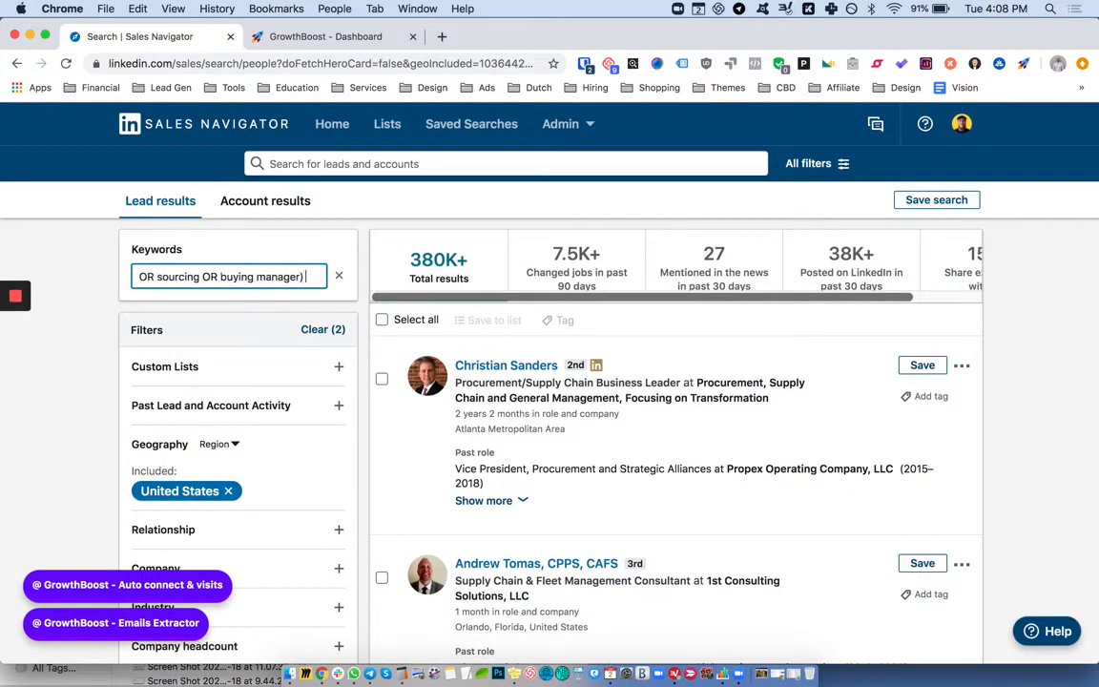
type("O")
key("BackSpace")
type("AND")
key("BackSpace")
key("BackSpace")
key("BackSpace")
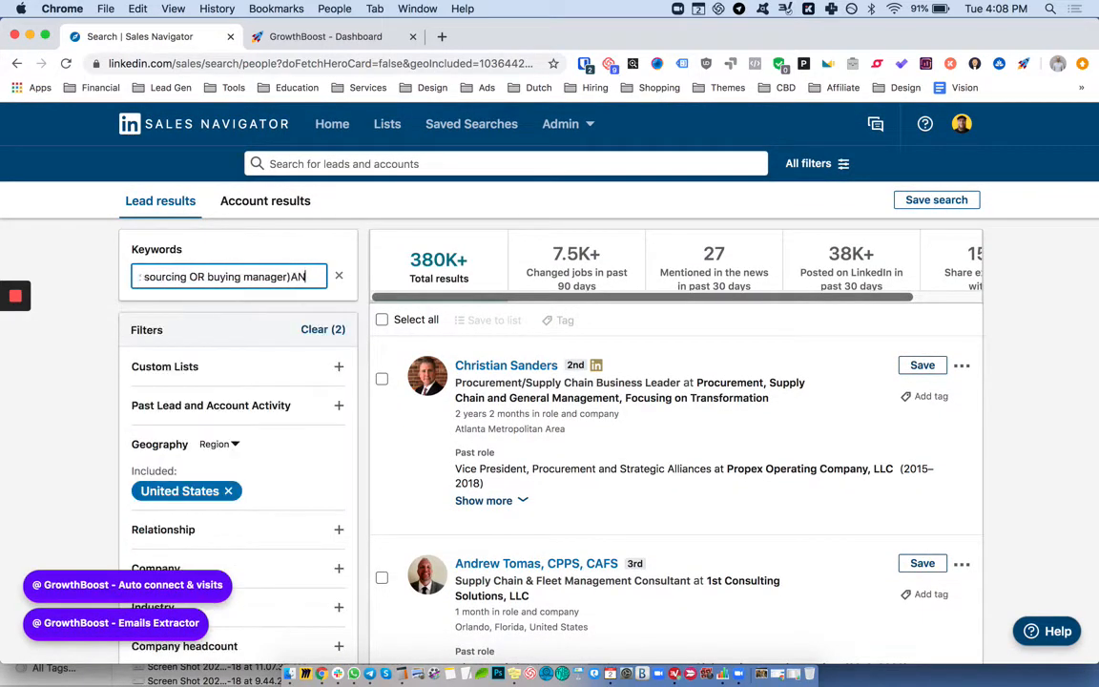
type("AND (")
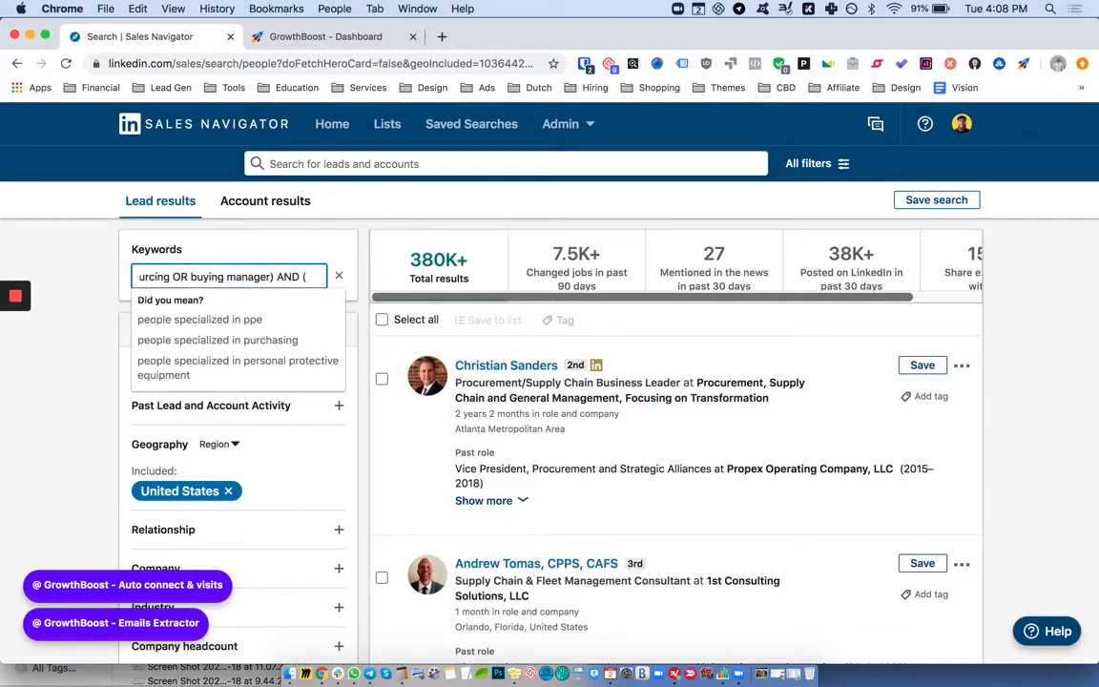
Turn the added keyword clause into an exclusion reading AND NOT followed by an empty pair of parentheses
key("BackSpace")
key("BackSpace")
type("N")
key("BackSpace")
type("NOT (")
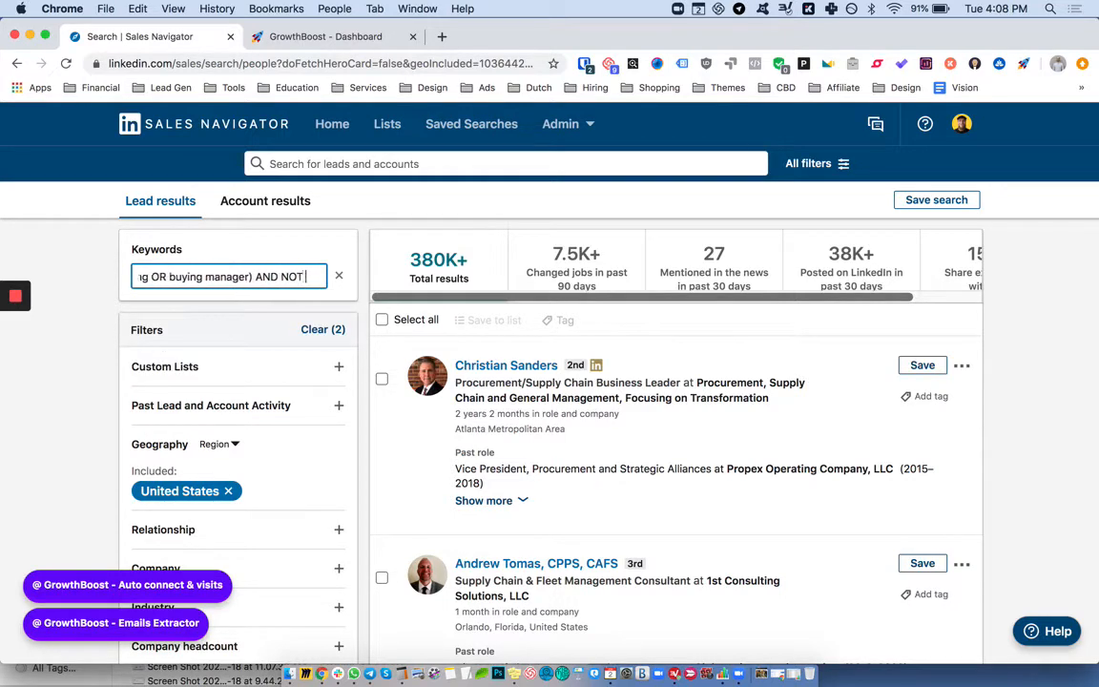
type(")")
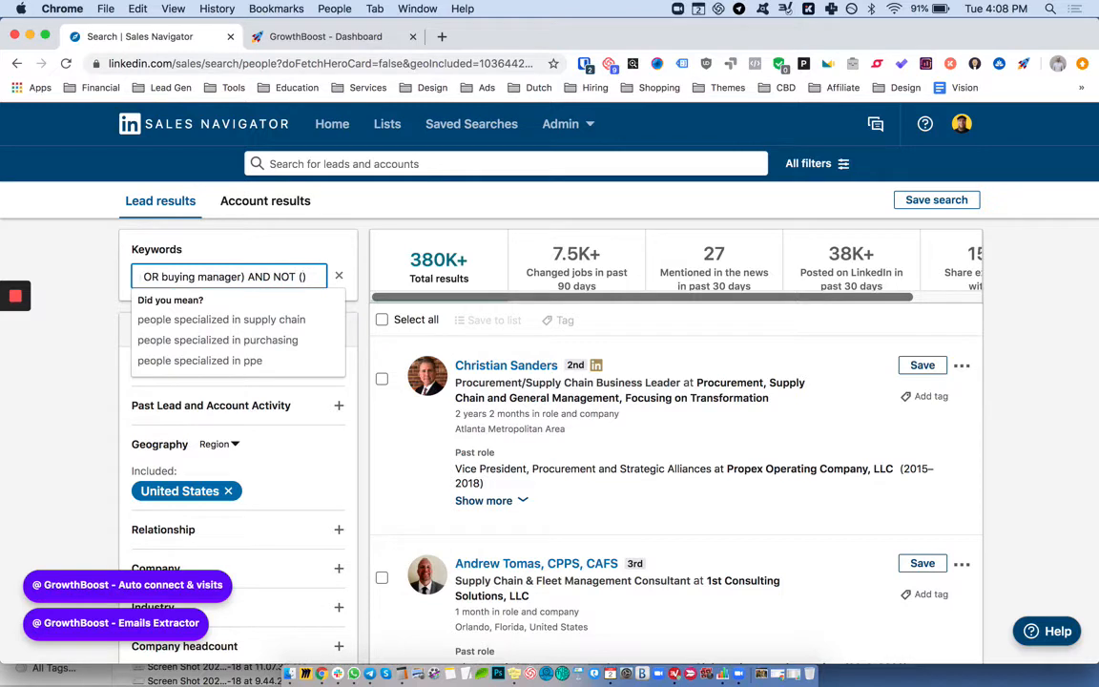
Fill the exclusion group with consulting OR consultant OR independent OR agency, and run the updated search
key("Left")
type("cons")
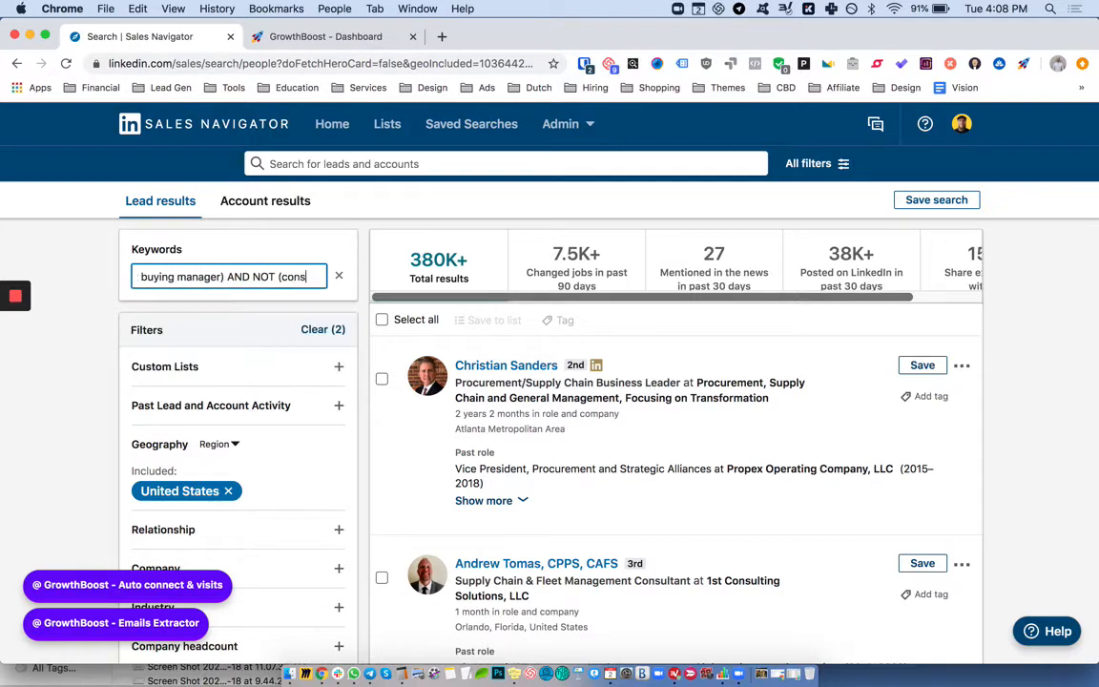
type("ulting OR consul")
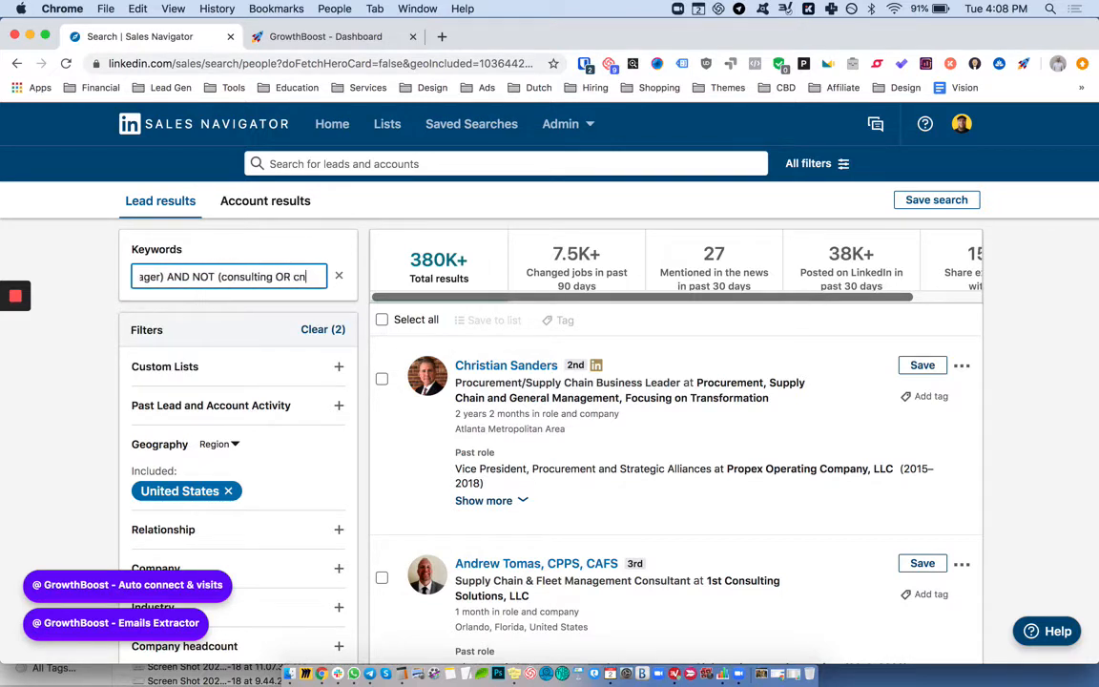
type("tant OR")
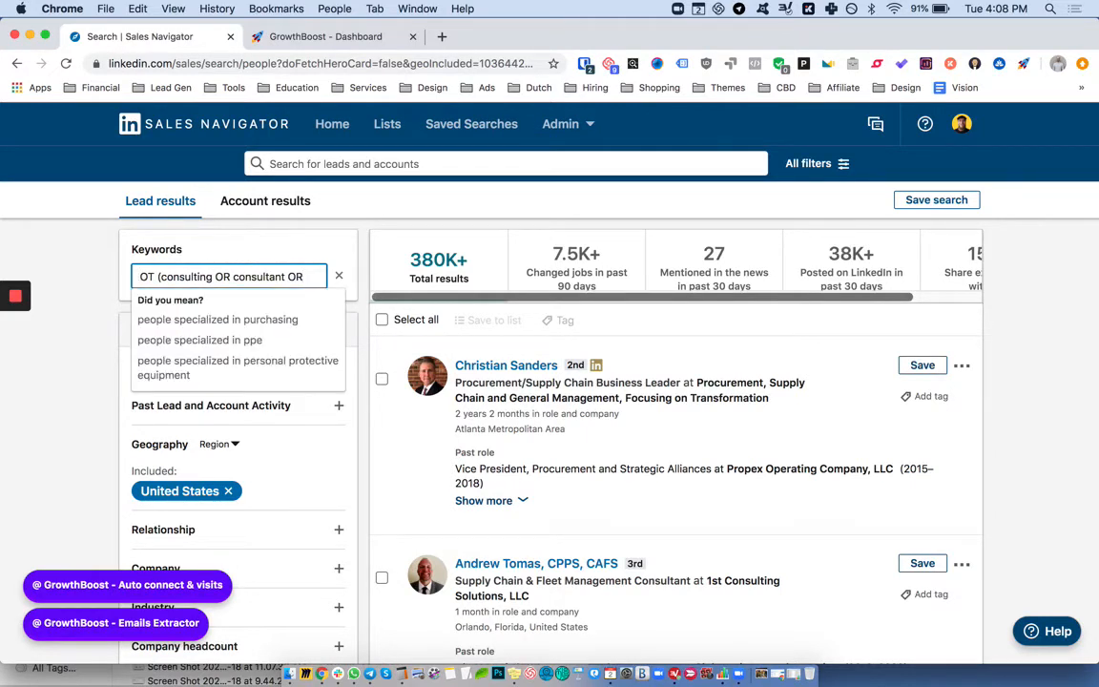
type(" independen")
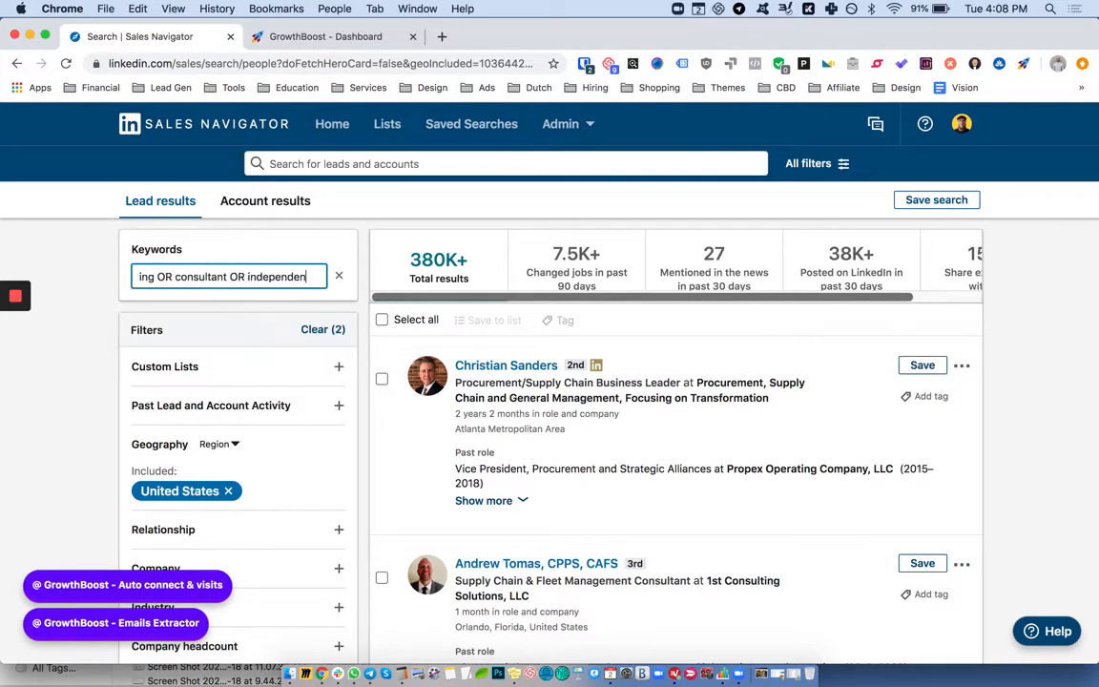
type("t)")
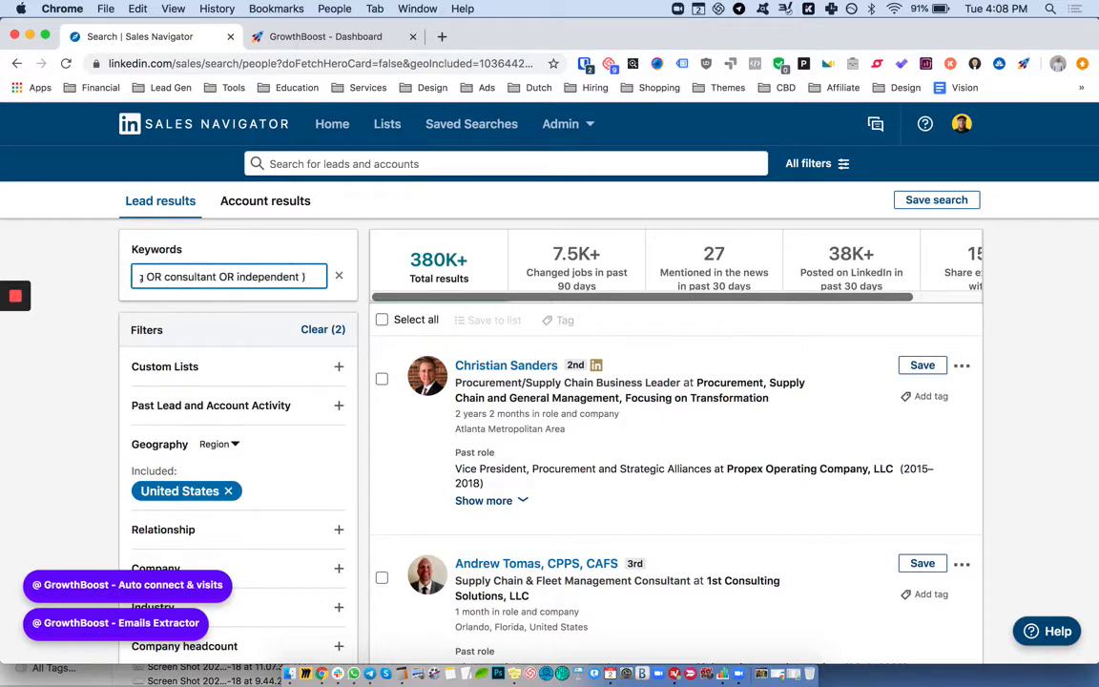
key("Left")
type("OR agency")
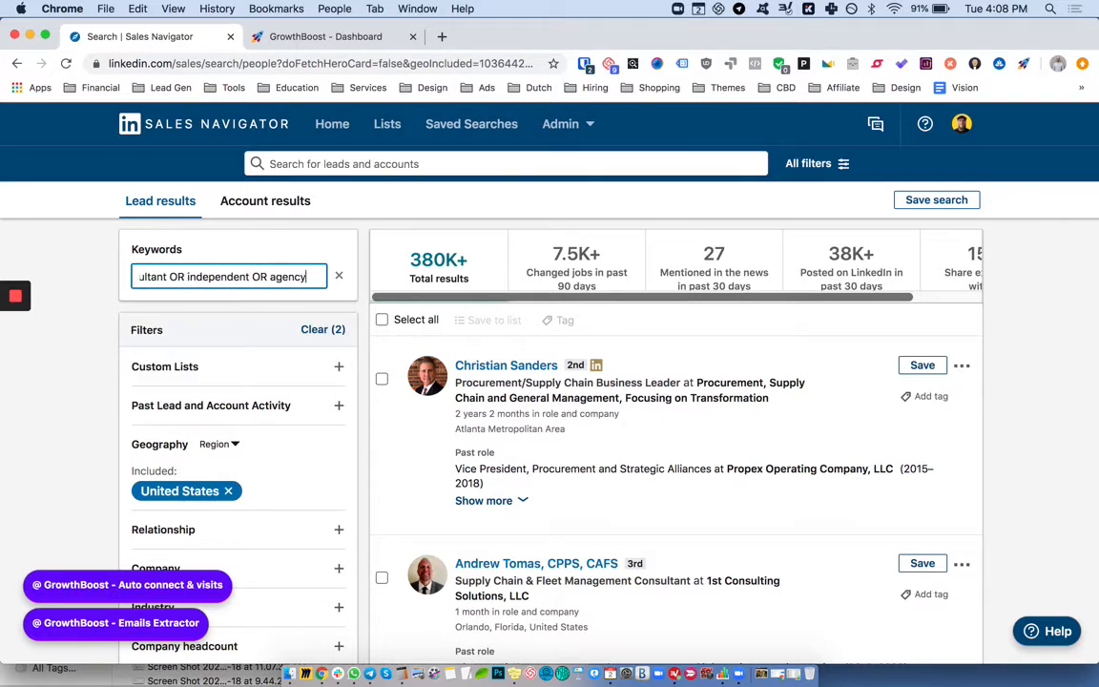
key("Return")
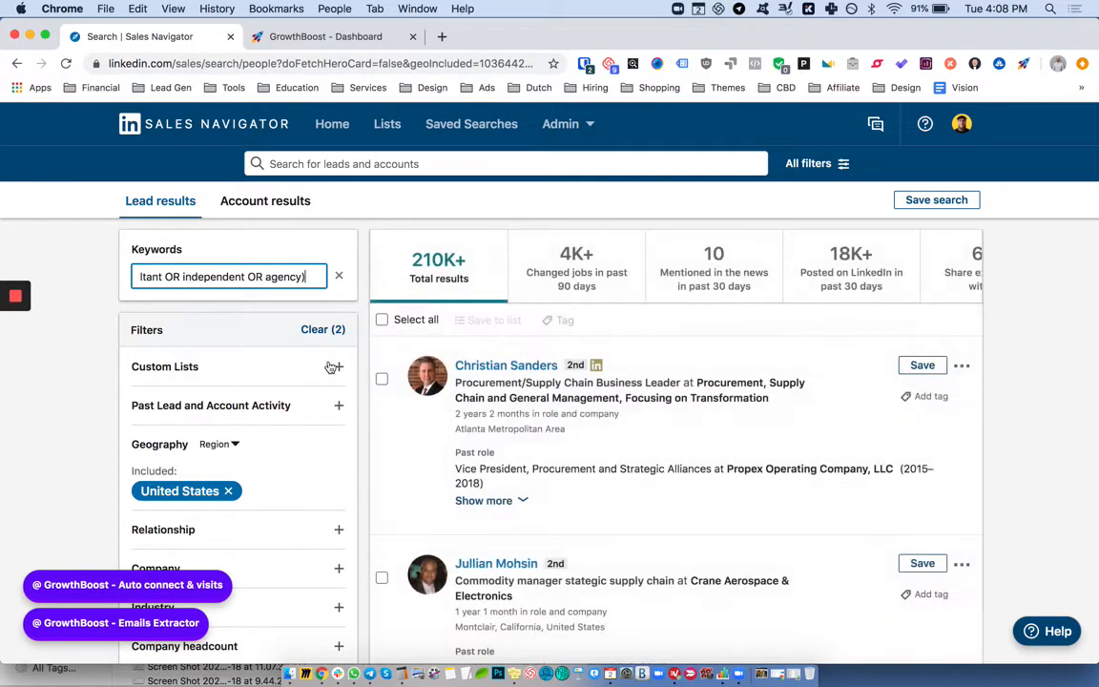
Examine the updated lead results to check that consultants and agencies are filtered out
scroll(491, 325, "down", 10)
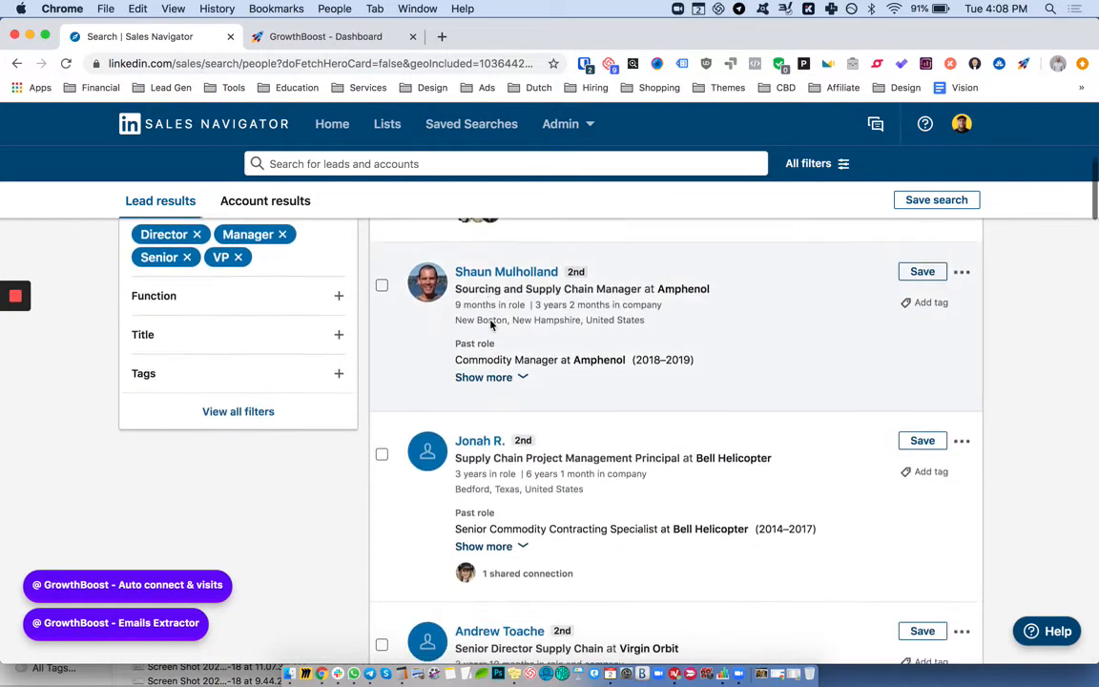
scroll(516, 329, "down", 3)
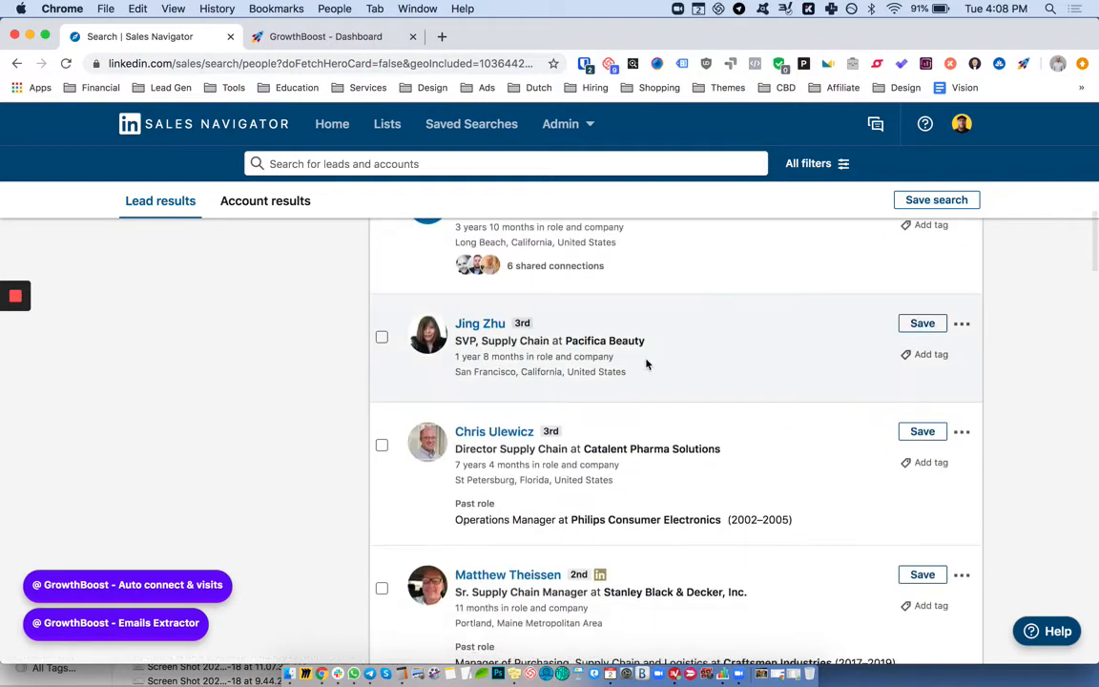
scroll(553, 467, "down", 4)
scroll(553, 391, "down", 5)
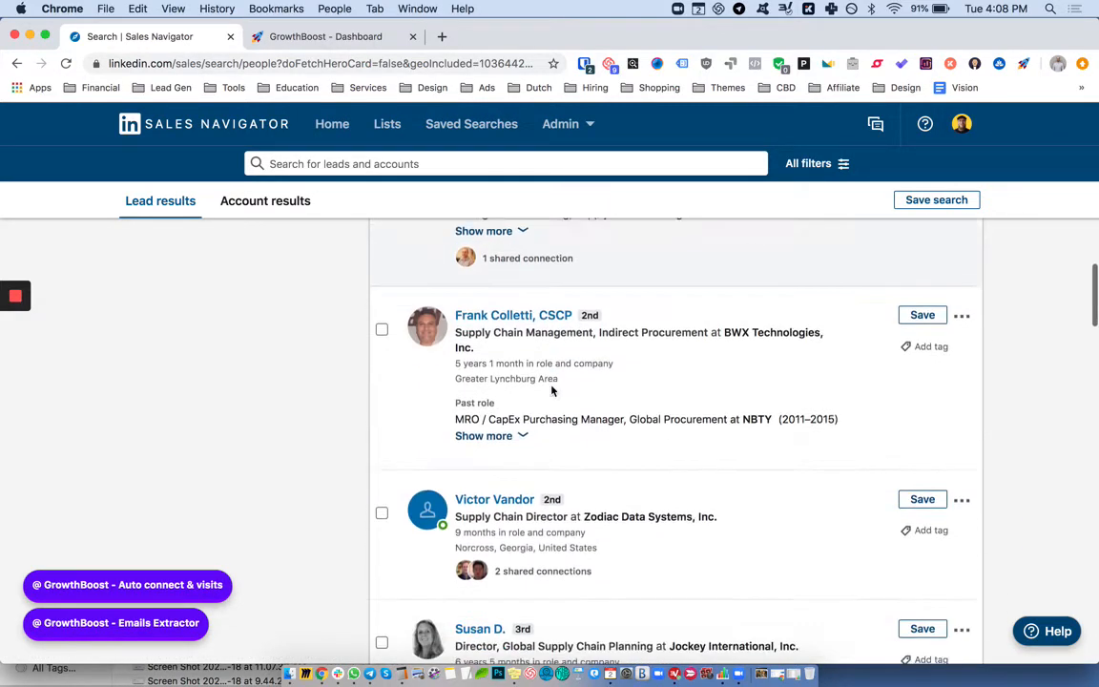
scroll(542, 330, "down", 4)
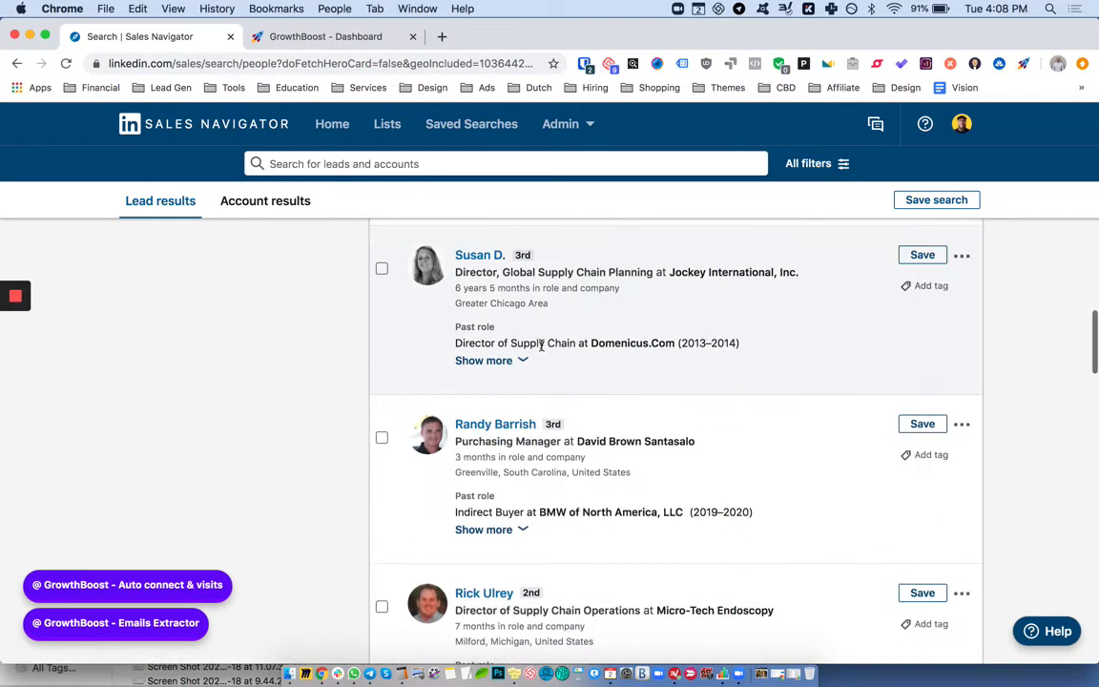
scroll(542, 351, "down", 5)
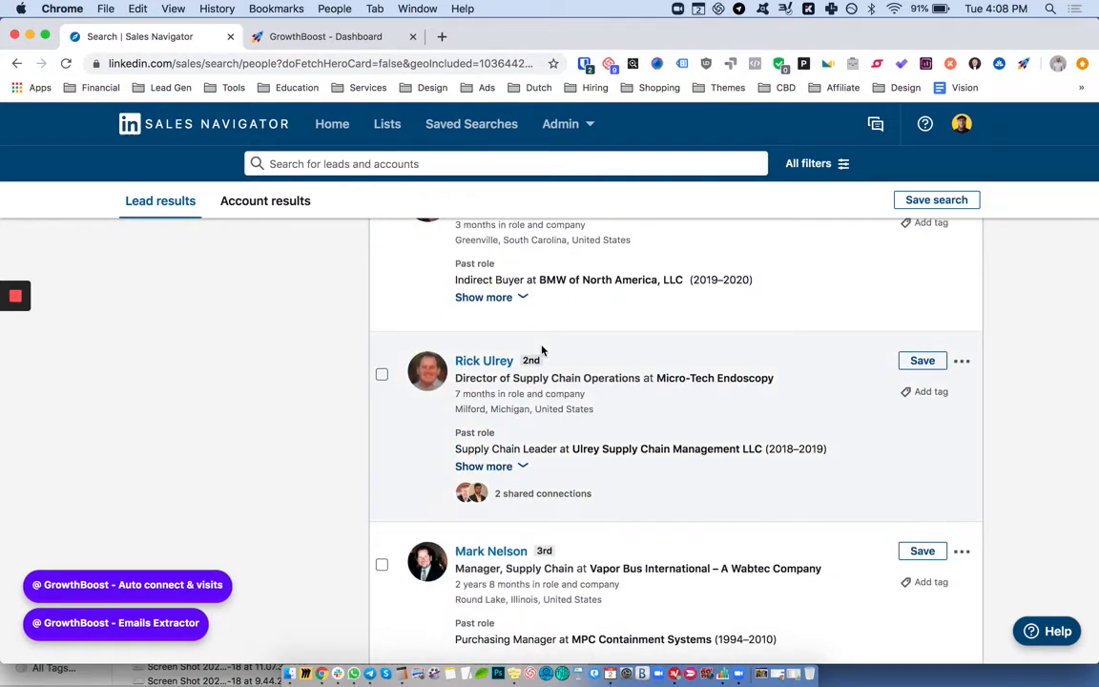
Examine the remaining lead results and the applied filters, and open the company headcount options
scroll(541, 351, "down", 3)
scroll(542, 352, "down", 3)
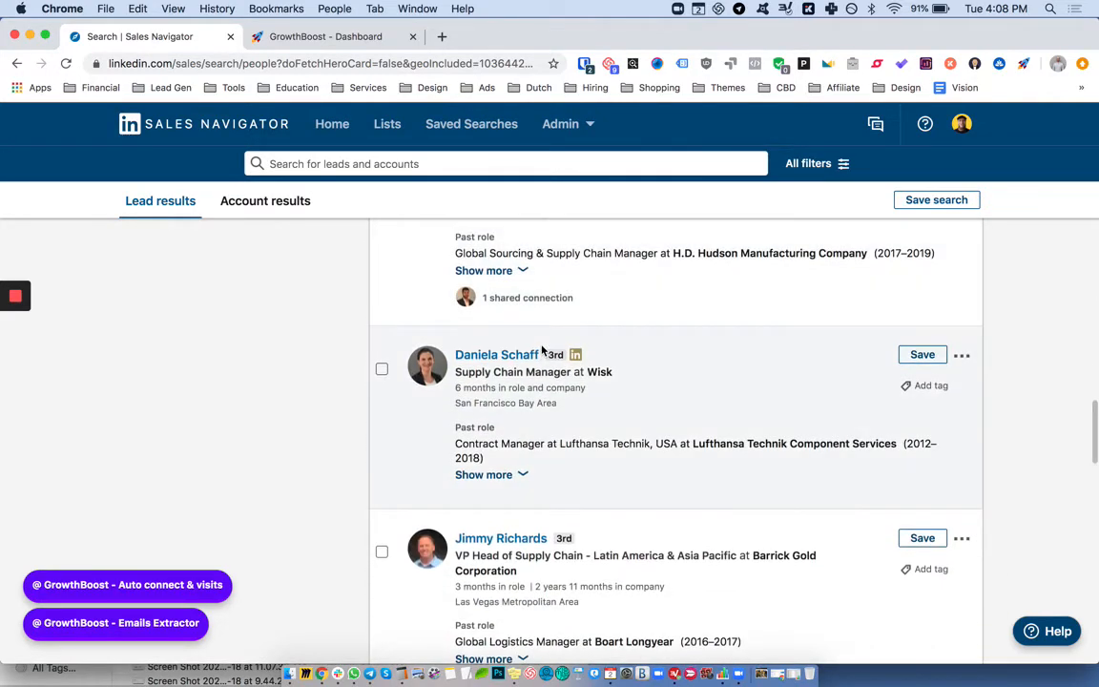
scroll(542, 351, "down", 2)
scroll(541, 351, "down", 2)
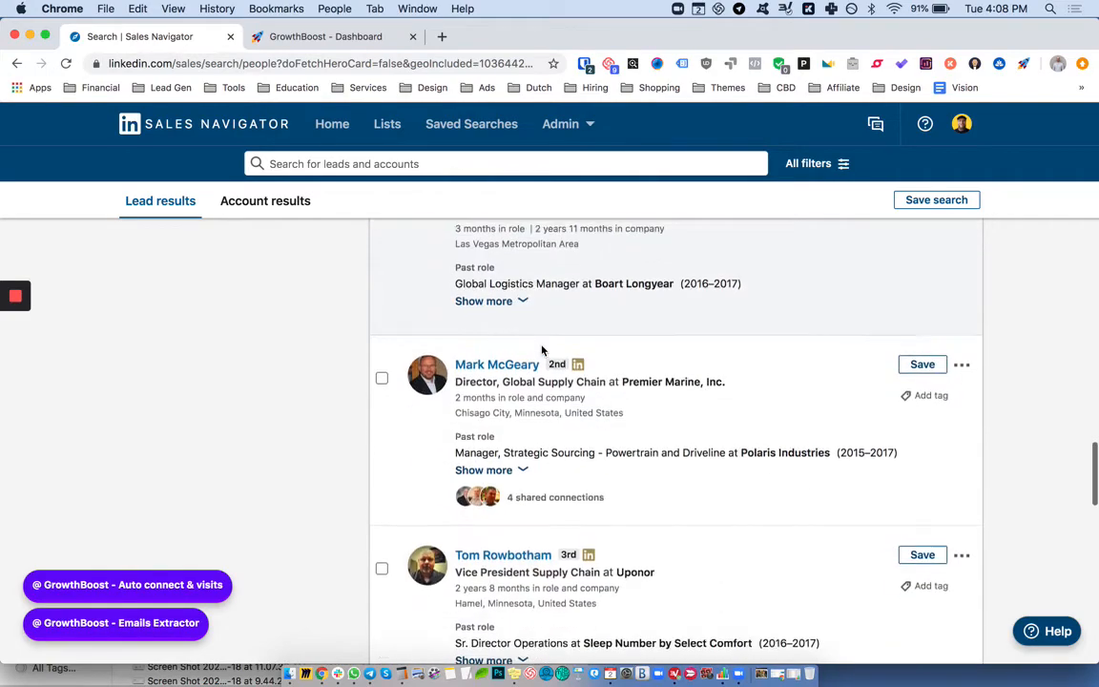
scroll(542, 351, "up", 1)
scroll(541, 351, "up", 10)
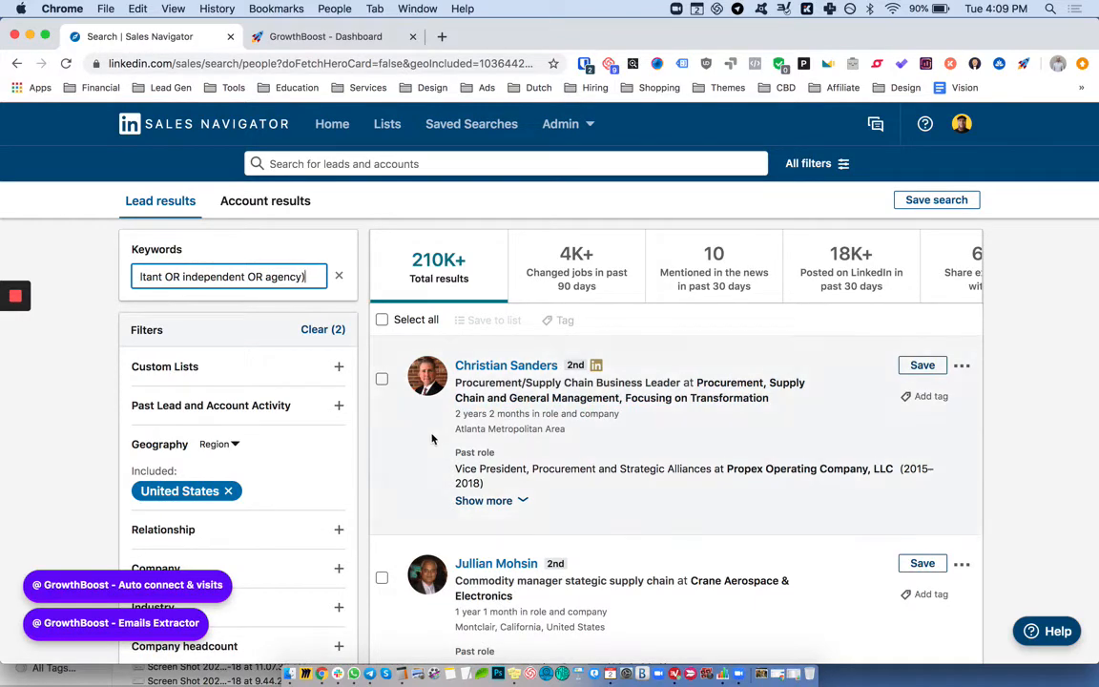
scroll(295, 385, "down", 5)
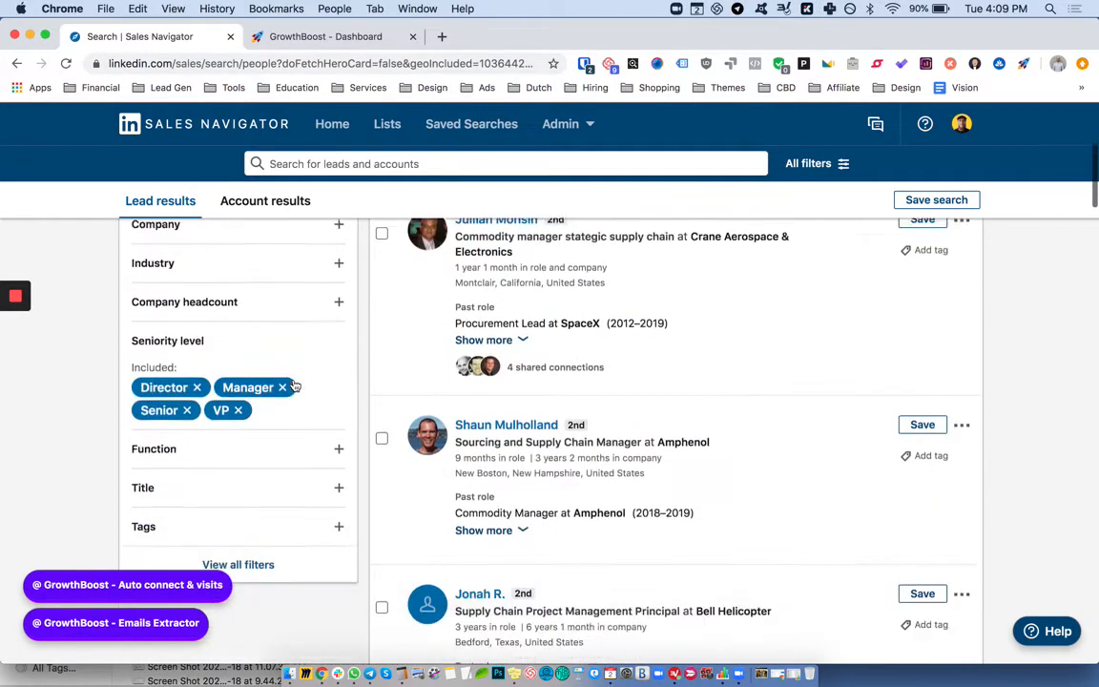
scroll(295, 386, "down", 2)
scroll(292, 385, "up", 6)
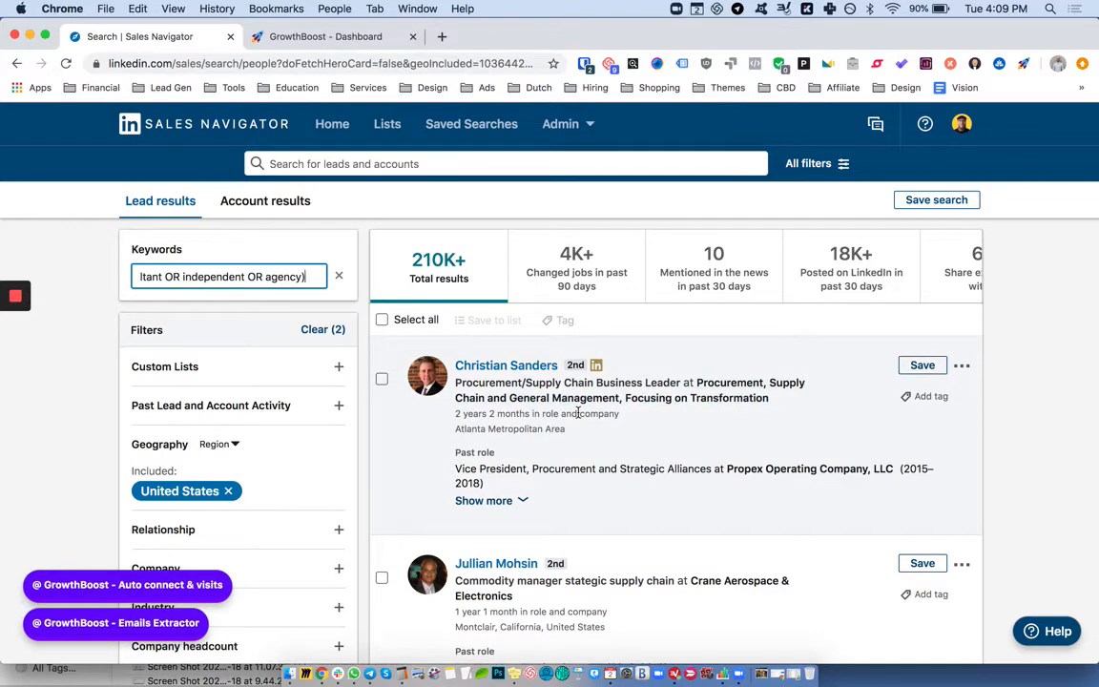
scroll(577, 412, "down", 5)
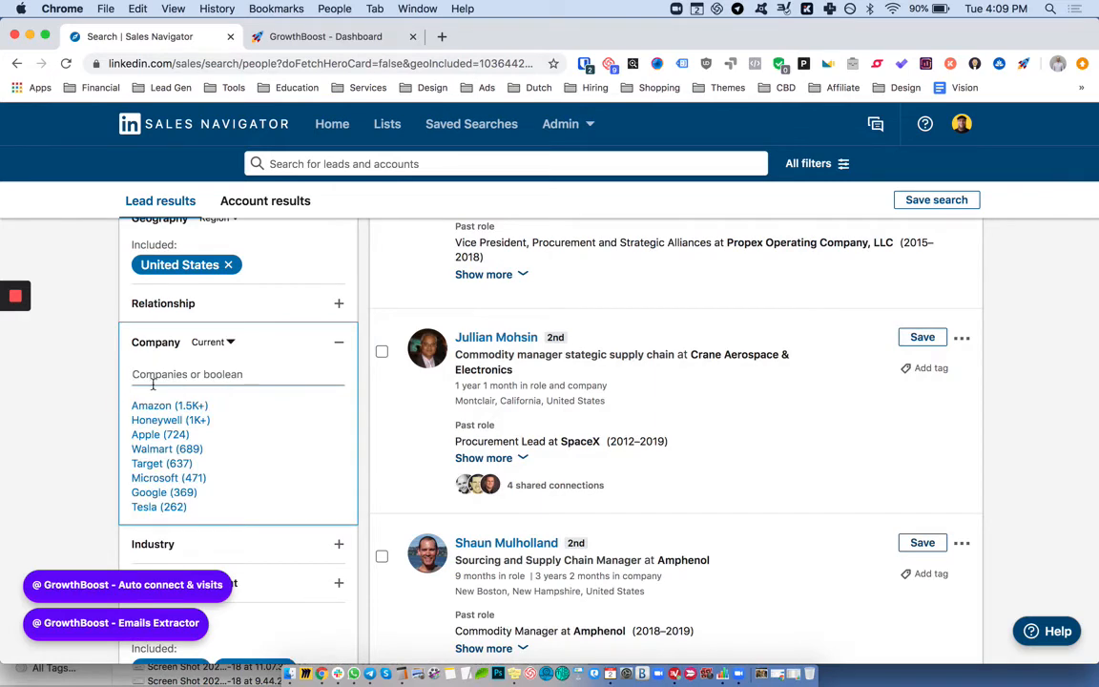
scroll(72, 330, "down", 5)
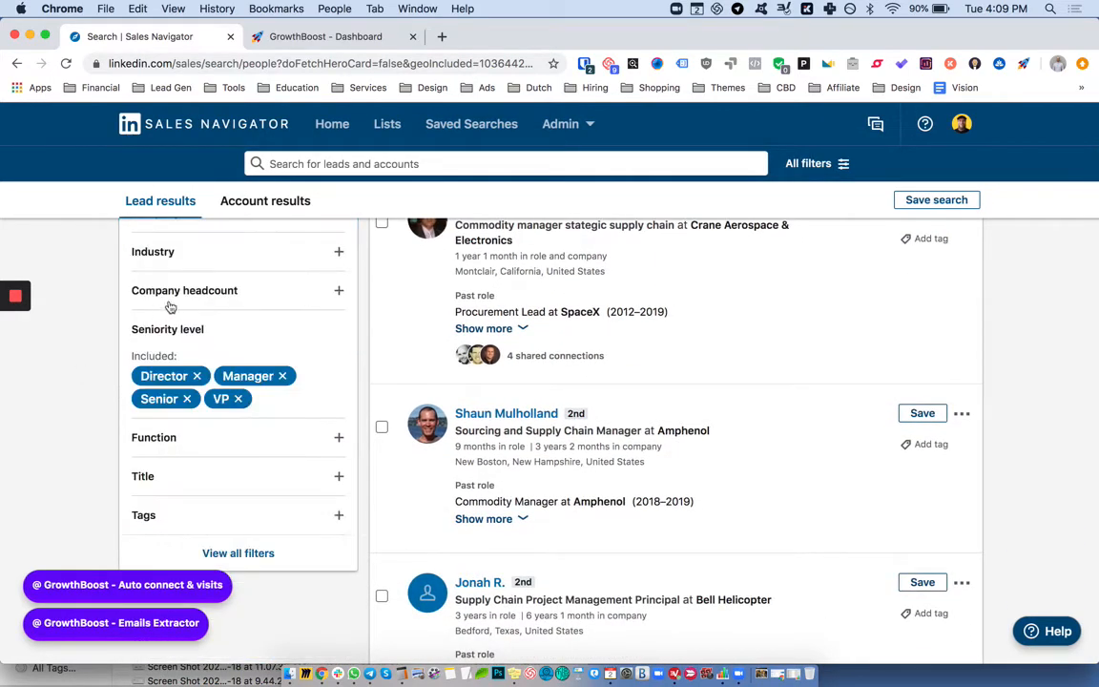
left_click(206, 290)
scroll(230, 298, "up", 1)
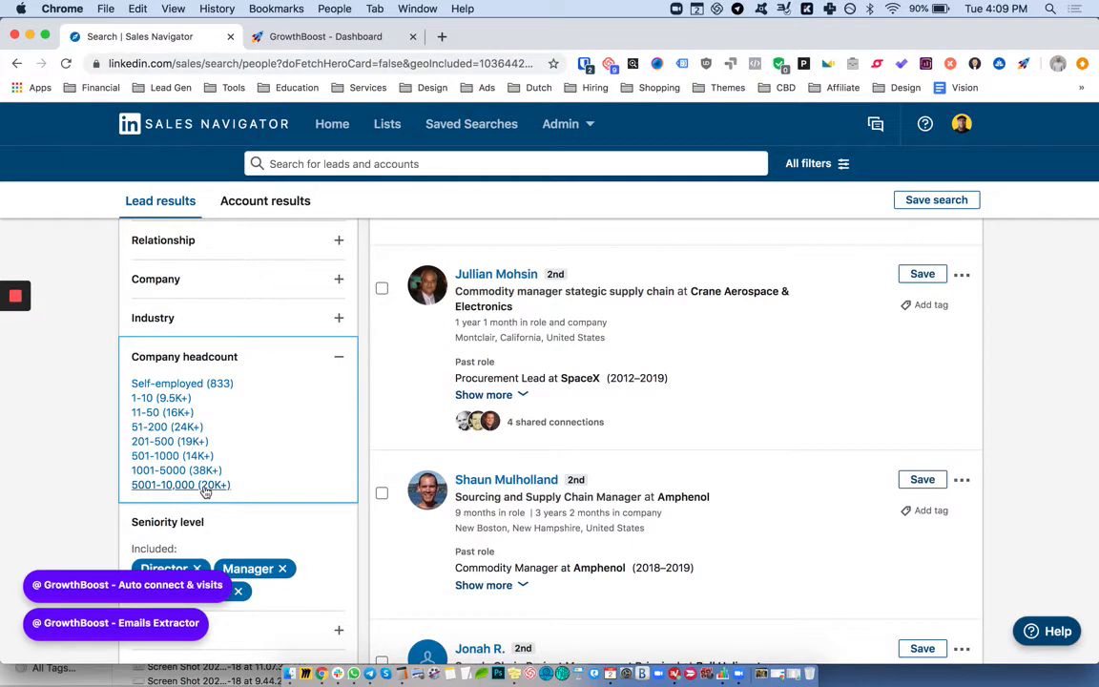
left_click(161, 383)
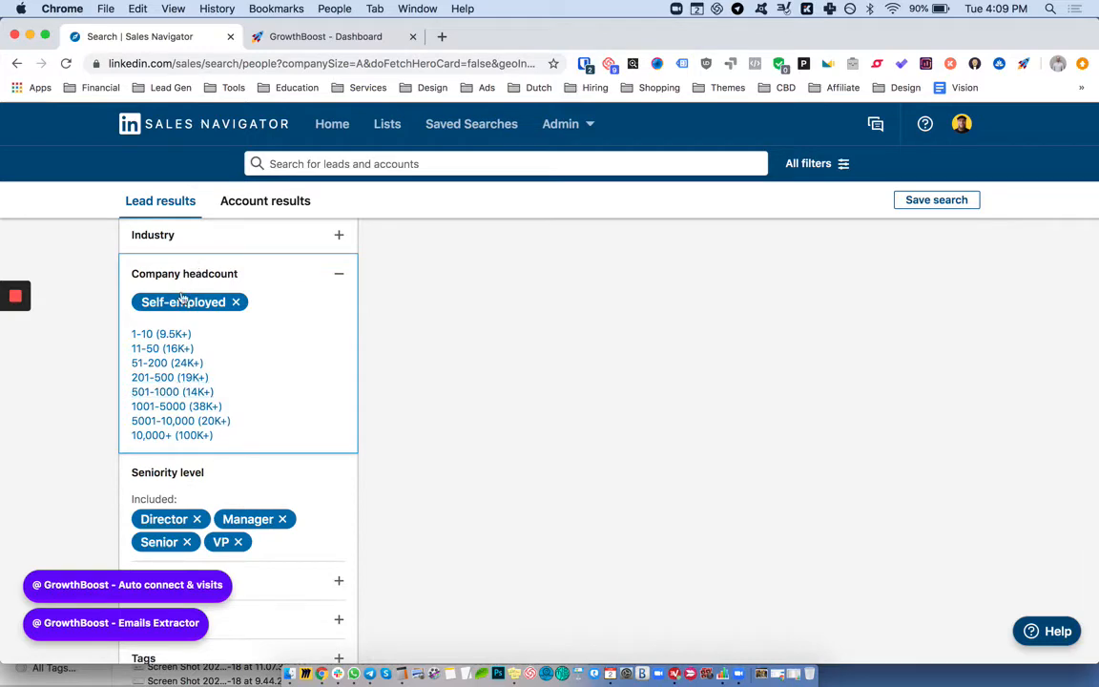
left_click(162, 335)
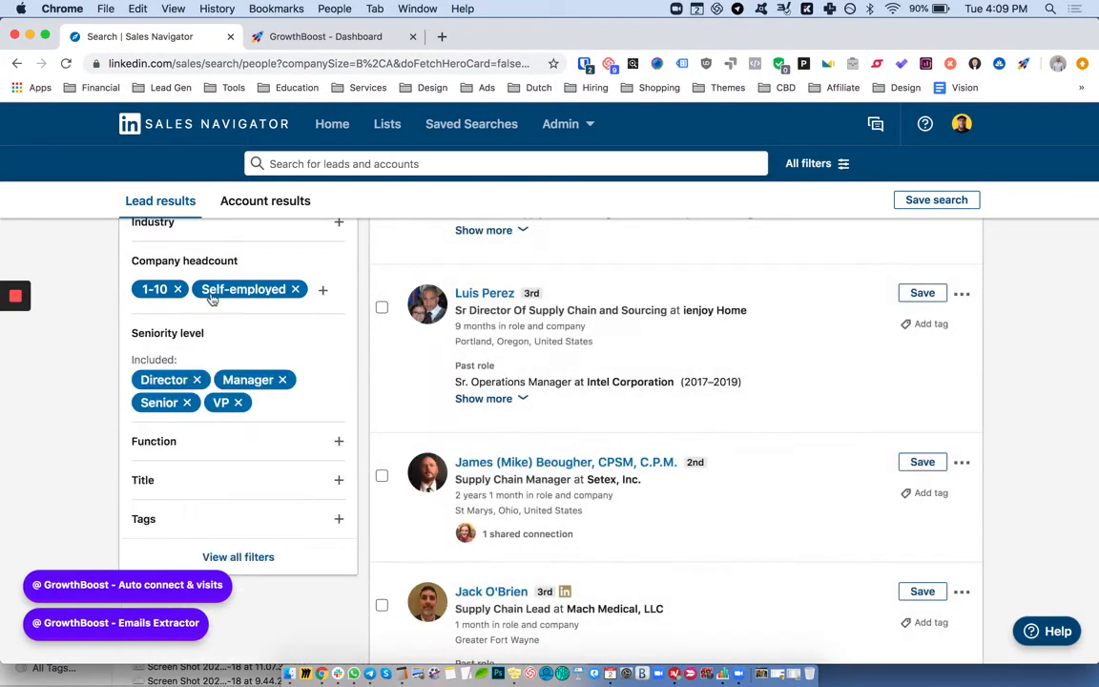
left_click(160, 288)
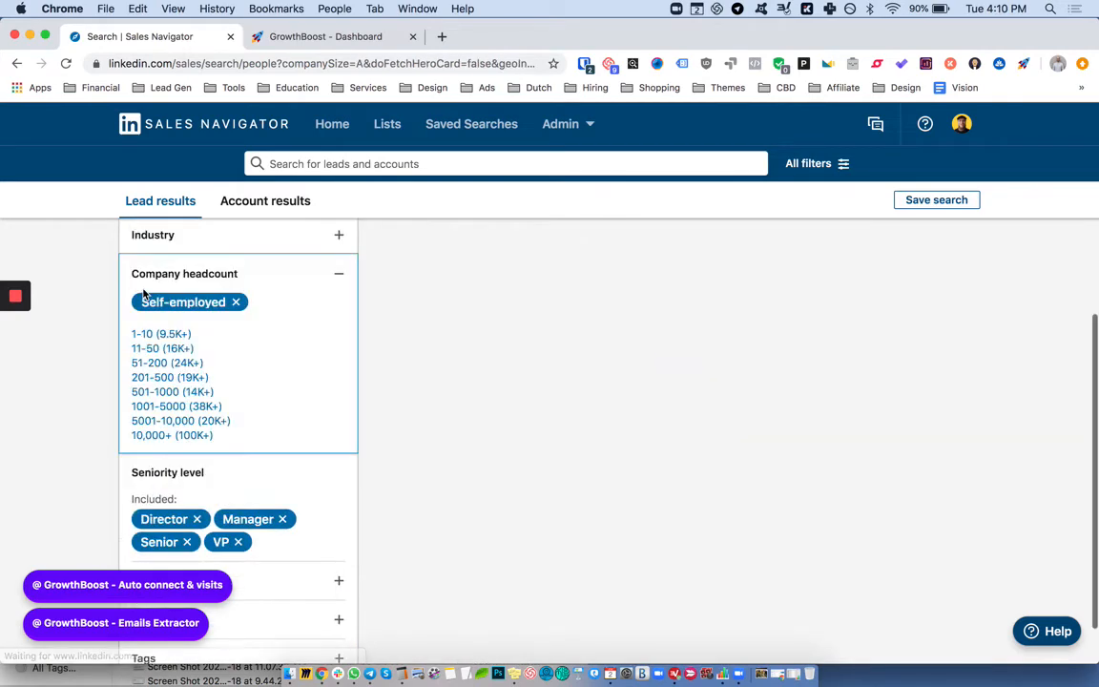
left_click(235, 303)
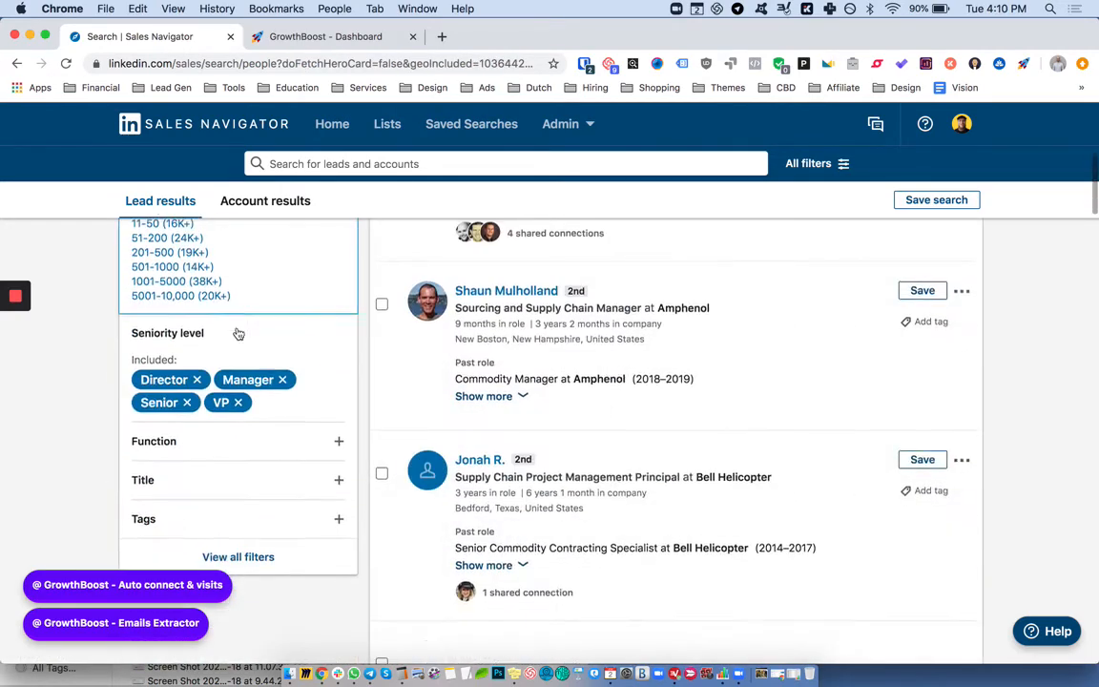
Filter company headcount to 51-200, 201-500, 501-1000, 1001-5000, 5001-10,000 and 10,000+ employees
left_click(183, 385)
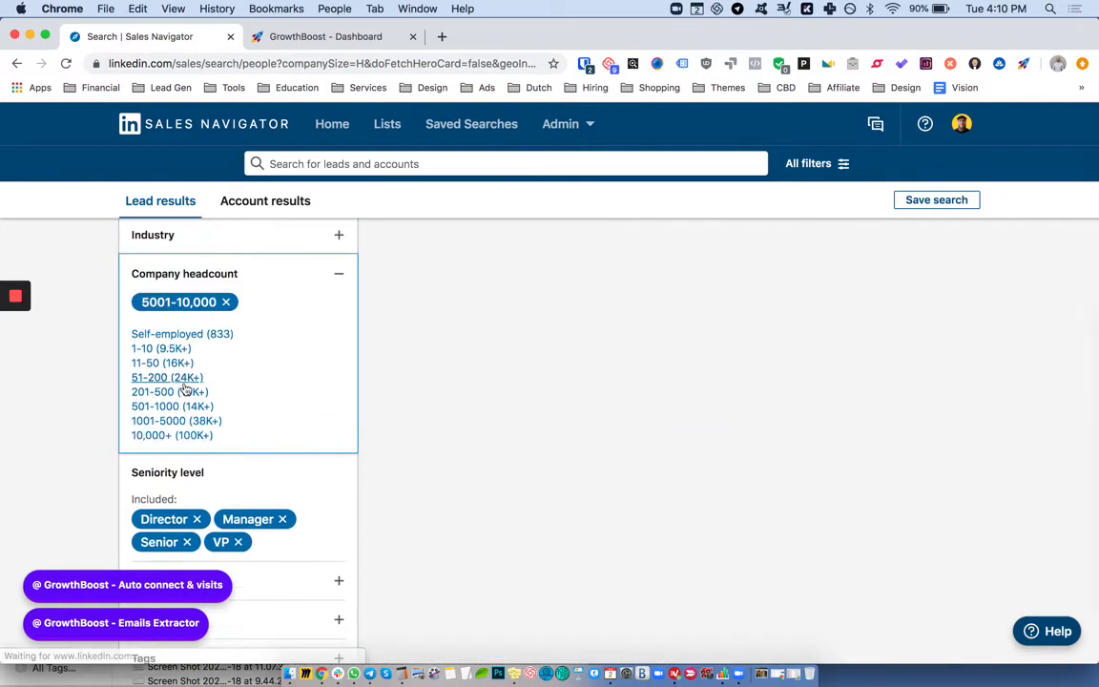
left_click(168, 437)
left_click(168, 427)
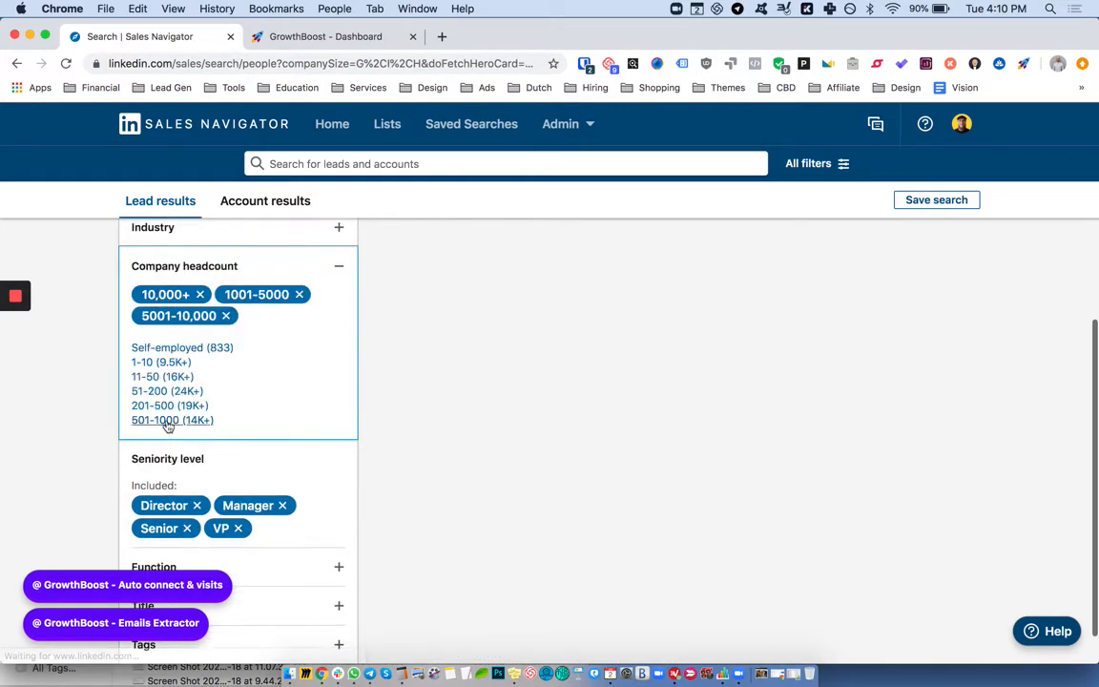
left_click(169, 421)
left_click(167, 398)
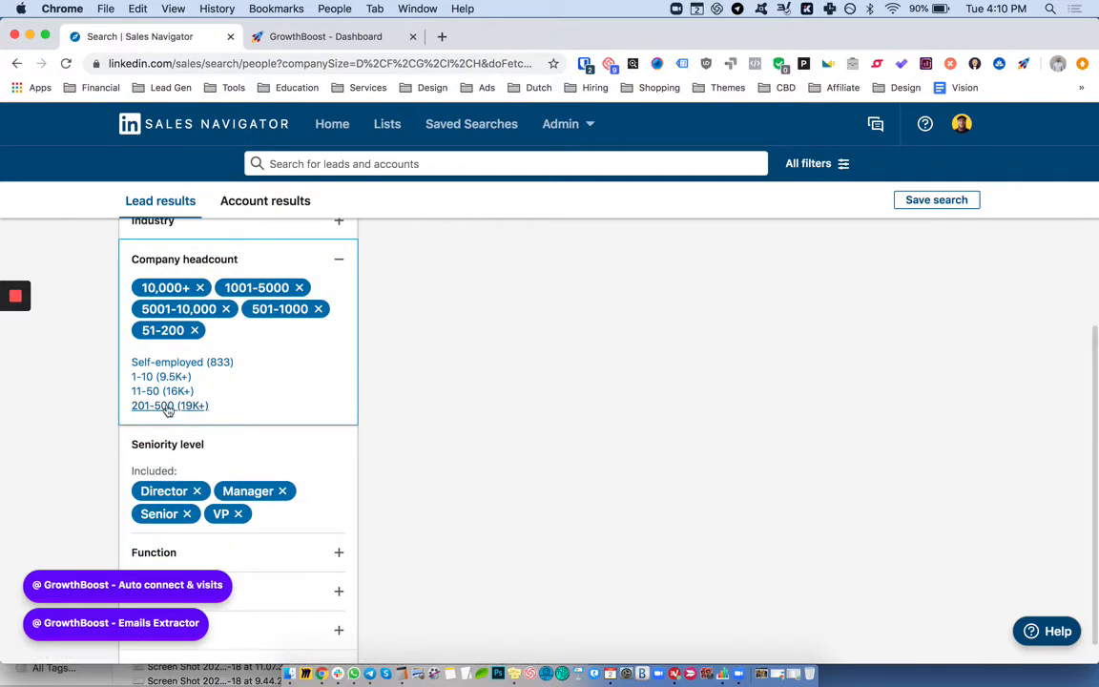
left_click(169, 407)
left_click(100, 384)
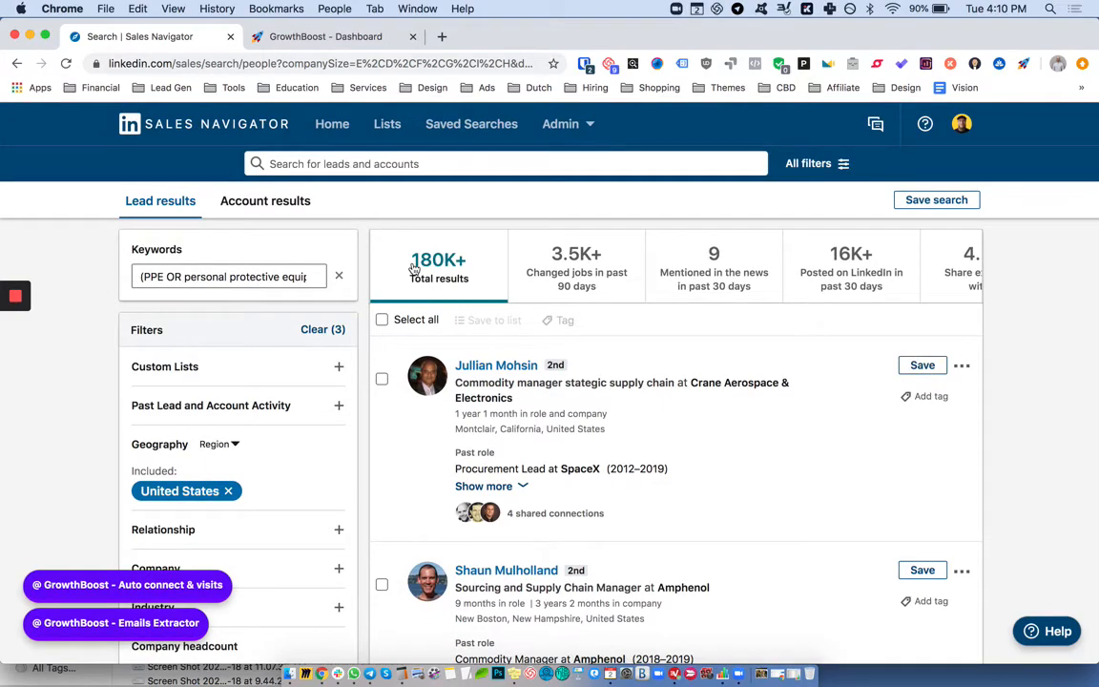
Limit the lead results to the Purchasing function
scroll(413, 268, "down", 20)
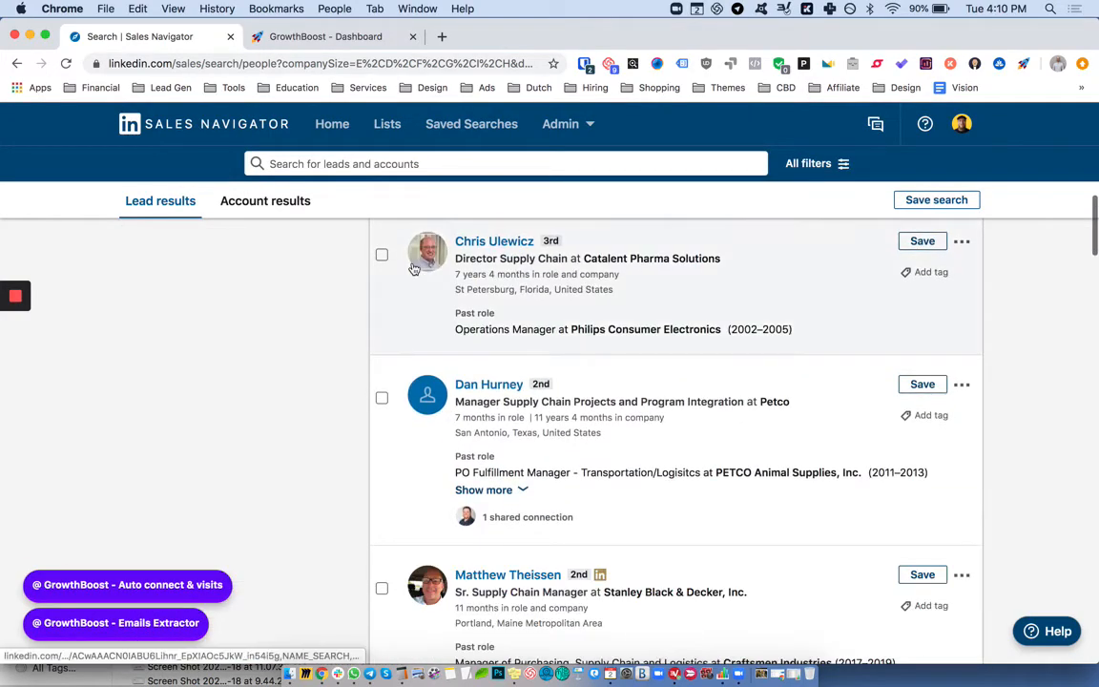
scroll(412, 269, "up", 15)
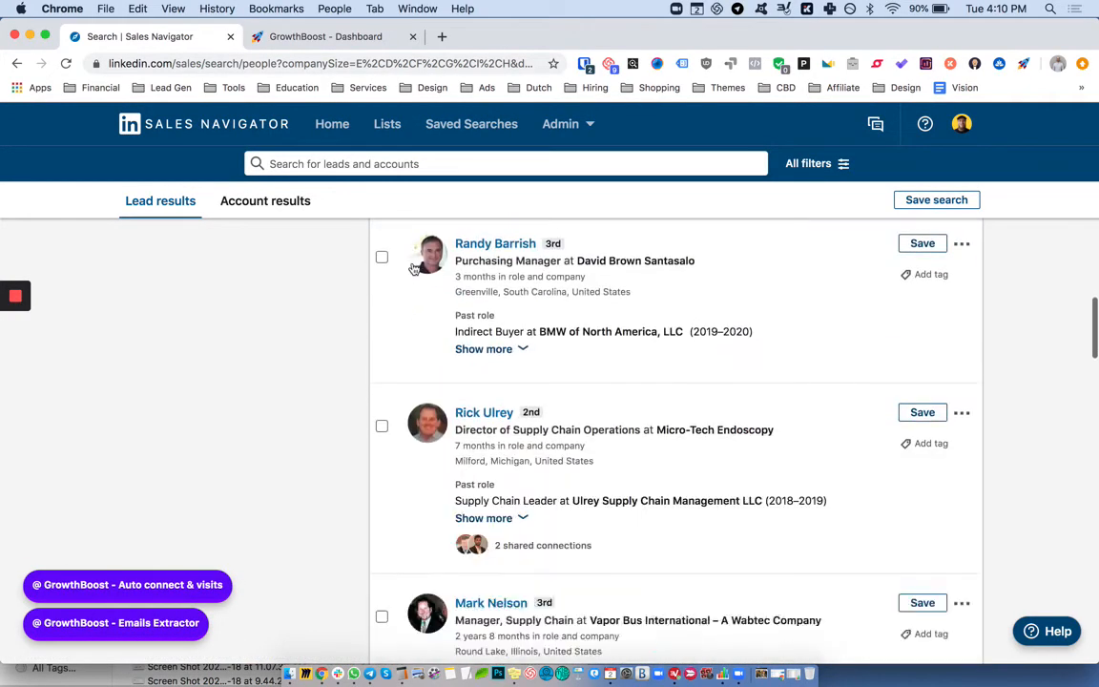
scroll(413, 269, "down", 10)
scroll(287, 363, "down", 2)
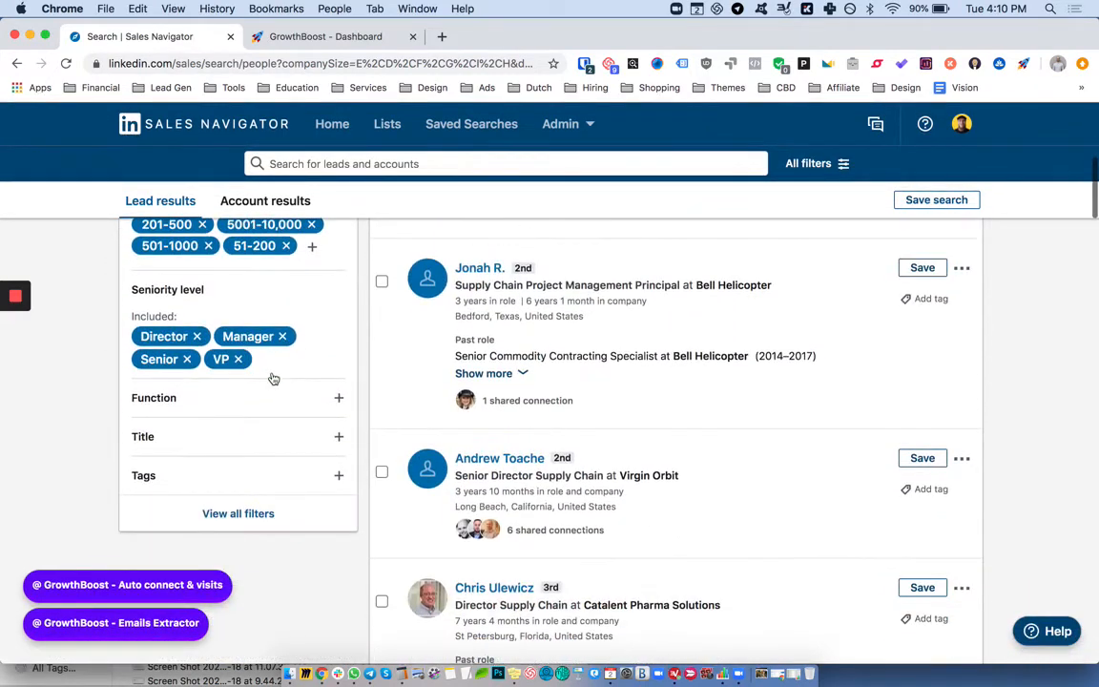
left_click(279, 399)
scroll(113, 479, "down", 2)
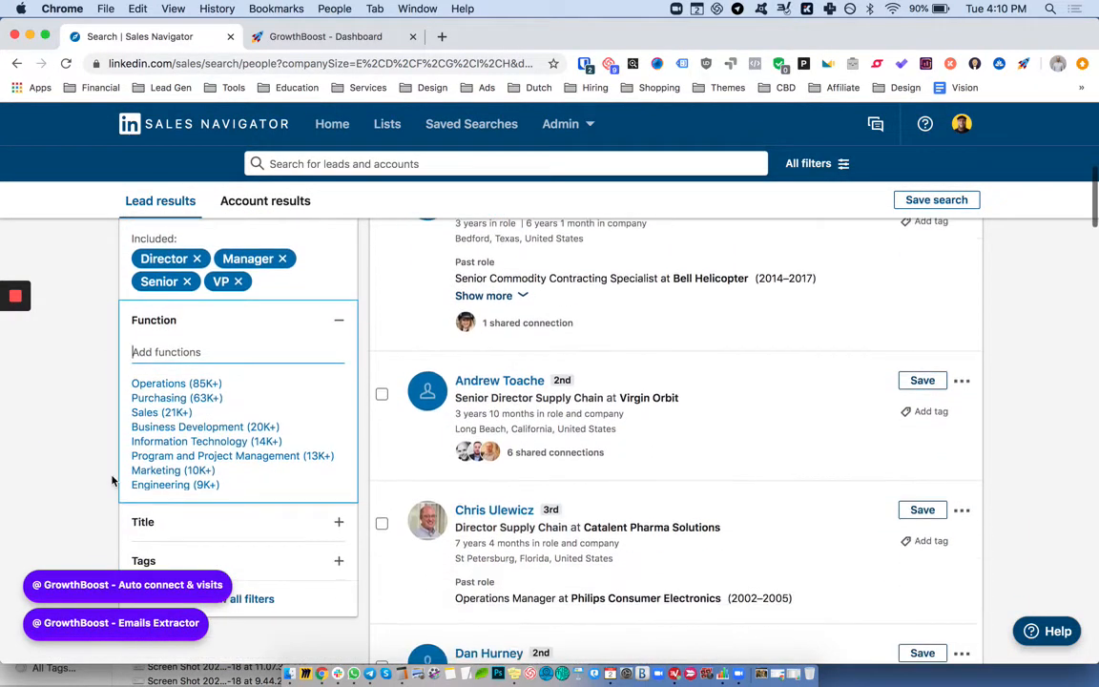
left_click(173, 401)
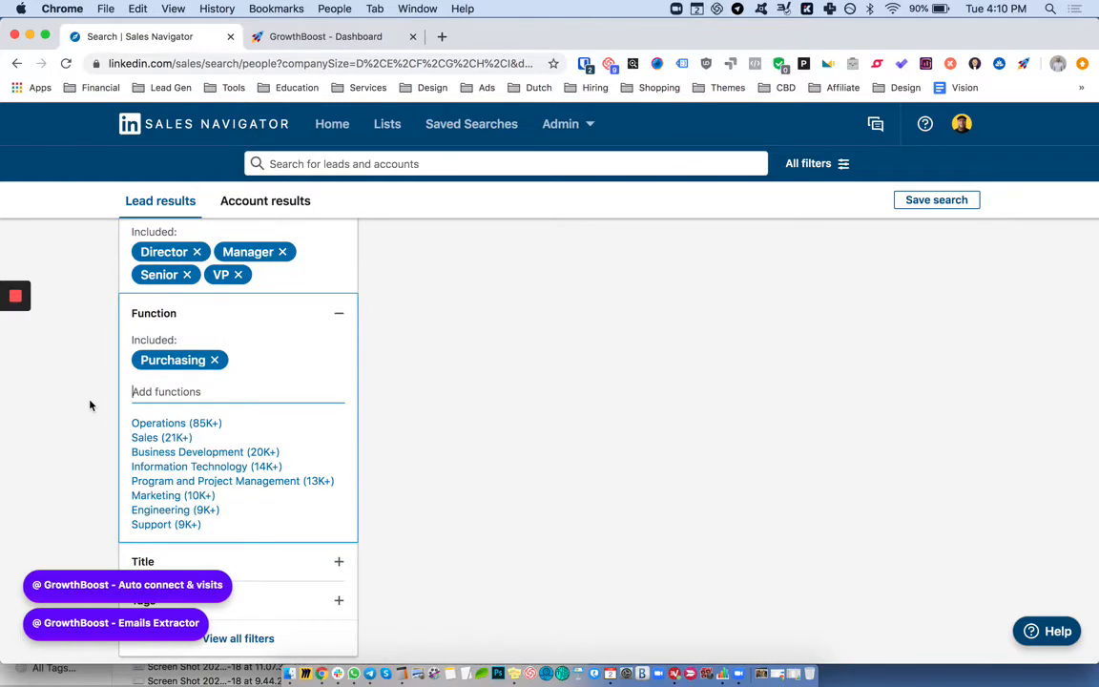
left_click(90, 405)
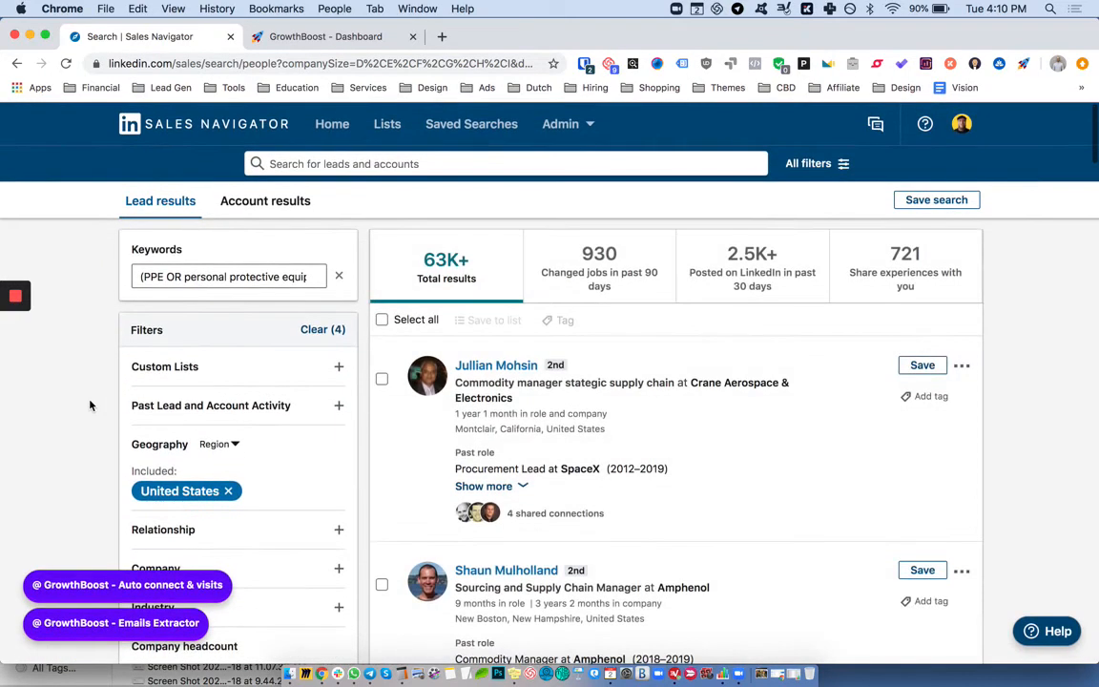
Review the purchasing leads and open the GrowthBoost Emails Extractor for this search
scroll(399, 289, "down", 5)
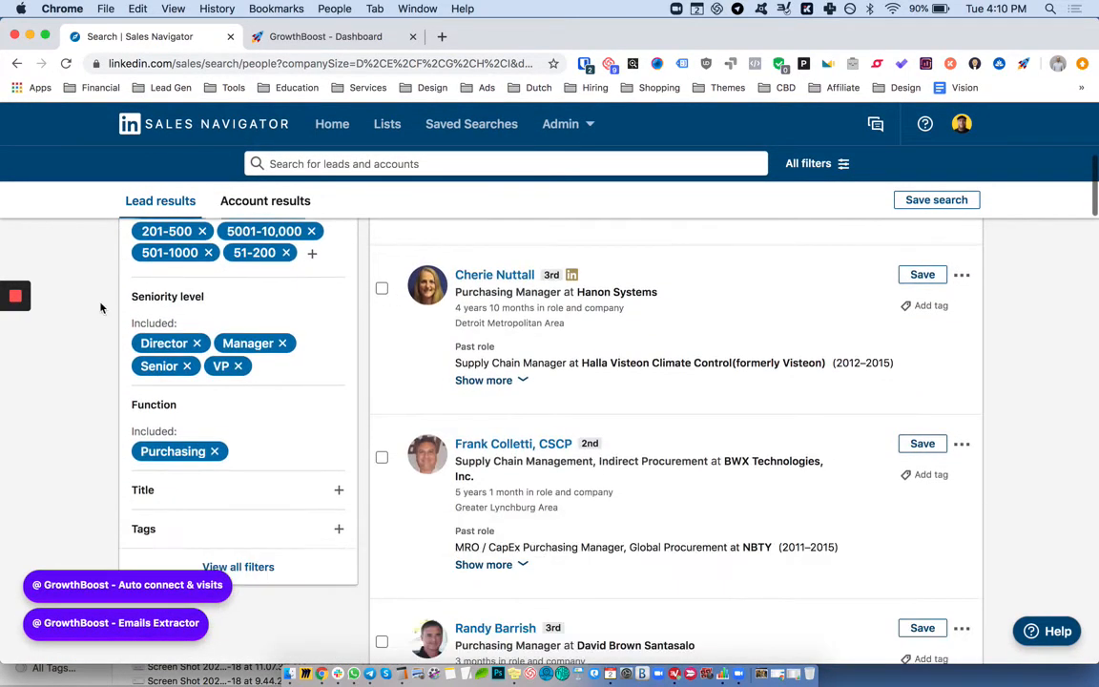
scroll(100, 307, "down", 8)
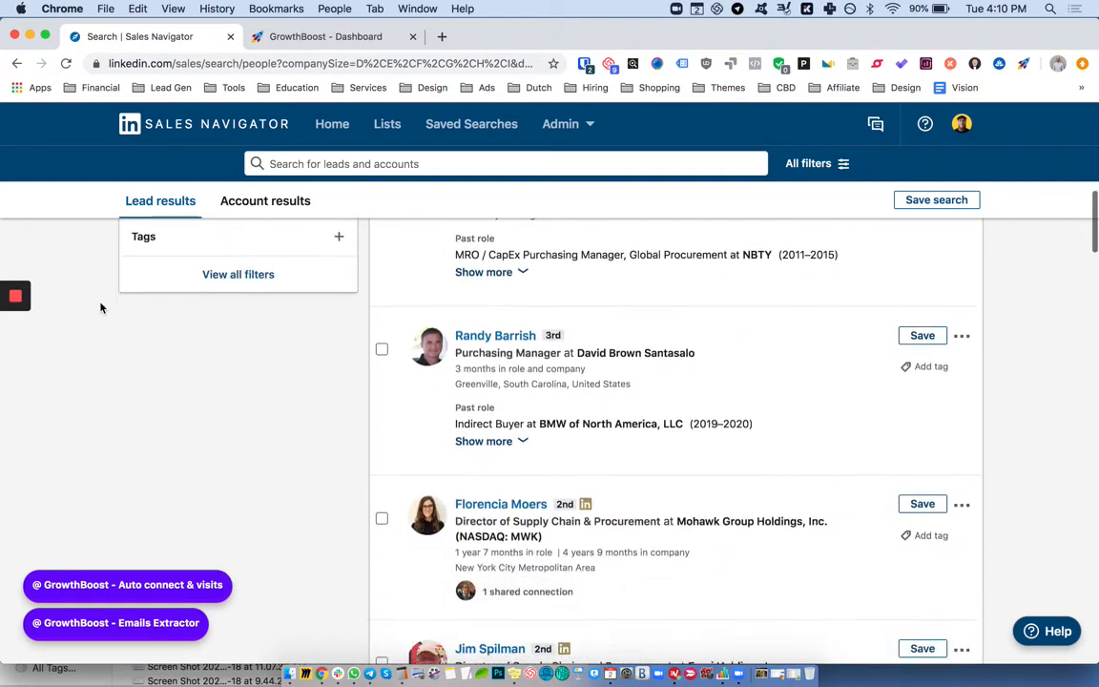
scroll(690, 382, "up", 12)
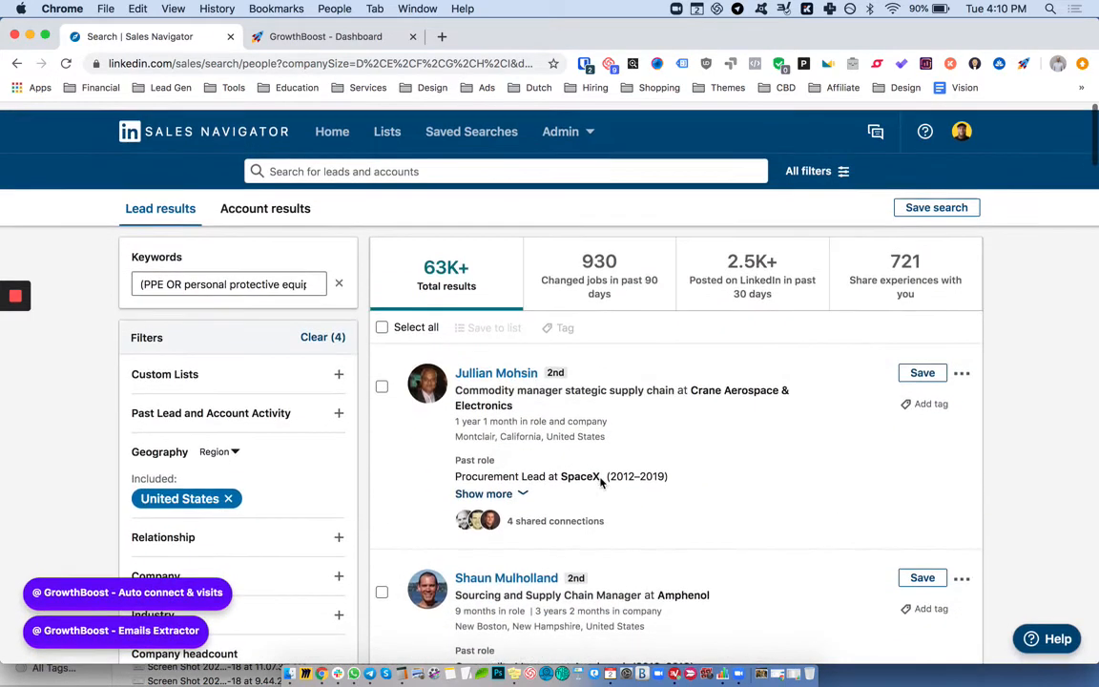
left_click(110, 622)
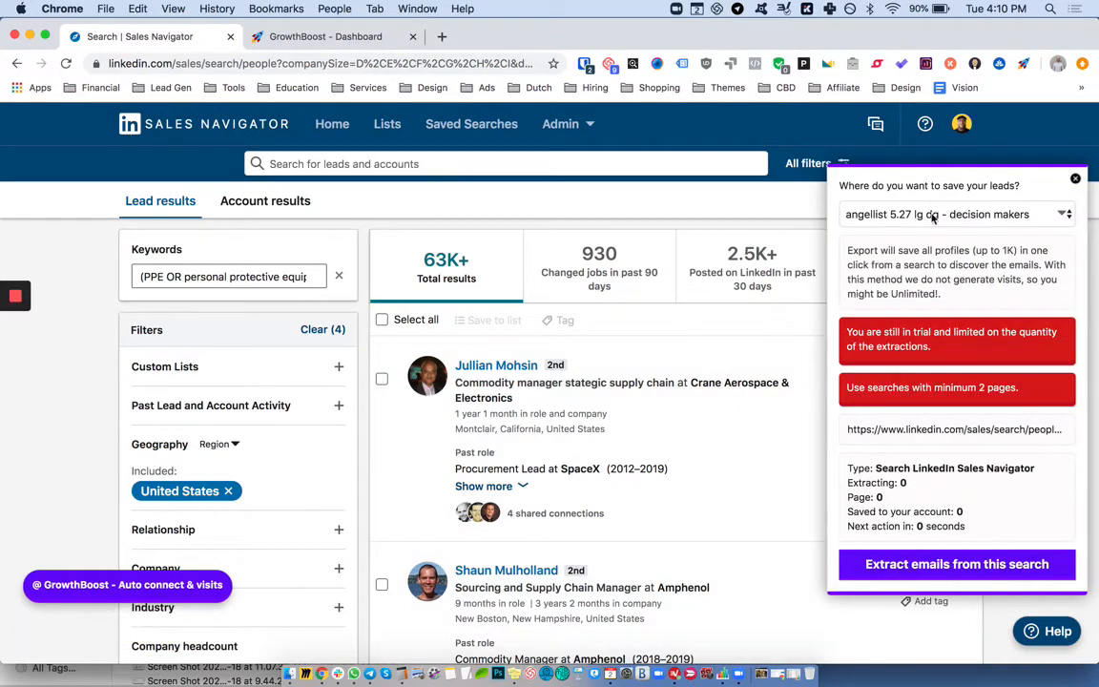
Switch to the GrowthBoost dashboard and open the saved lists of its LinkedIn email extraction tool
left_click(310, 36)
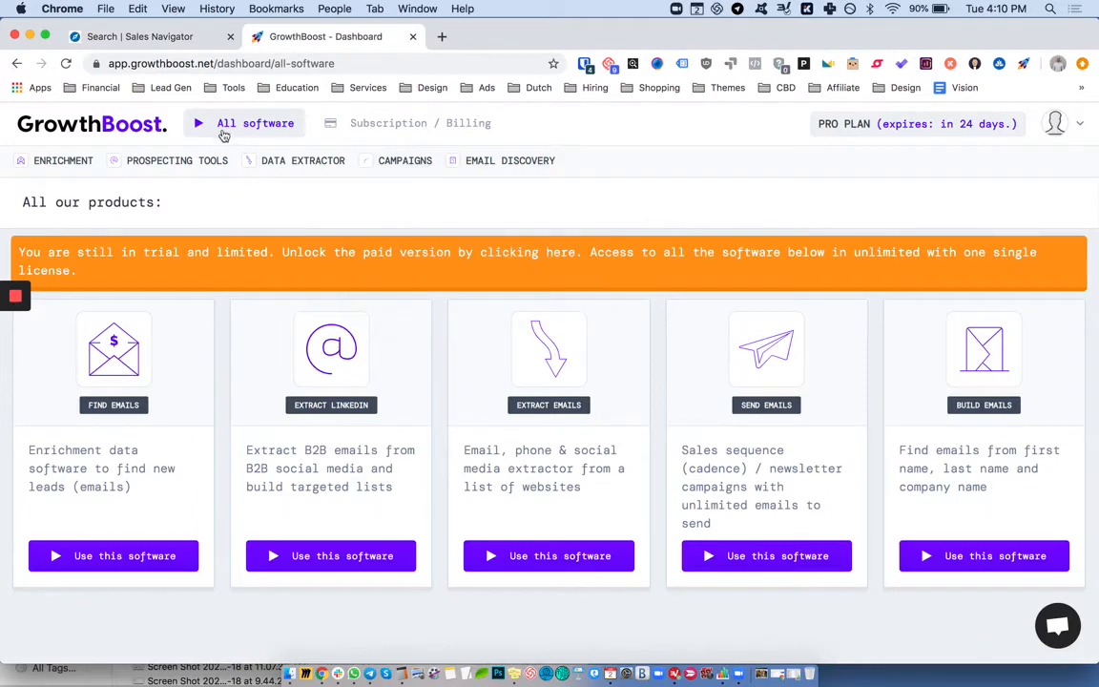
mouse_move(186, 162)
left_click(191, 194)
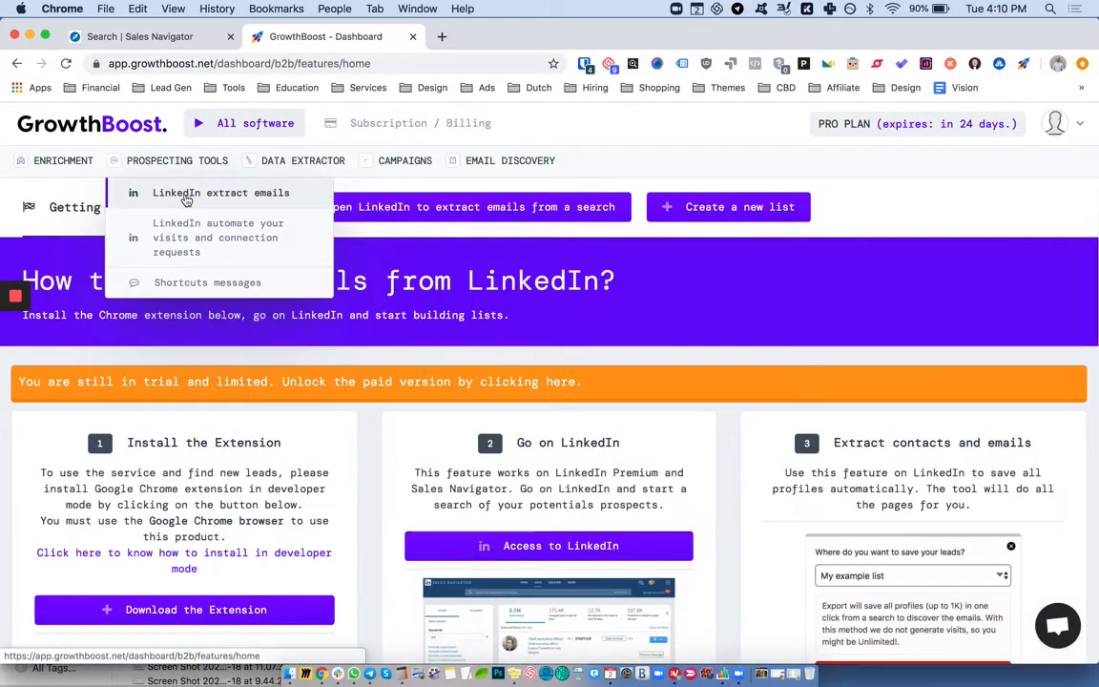
left_click(208, 217)
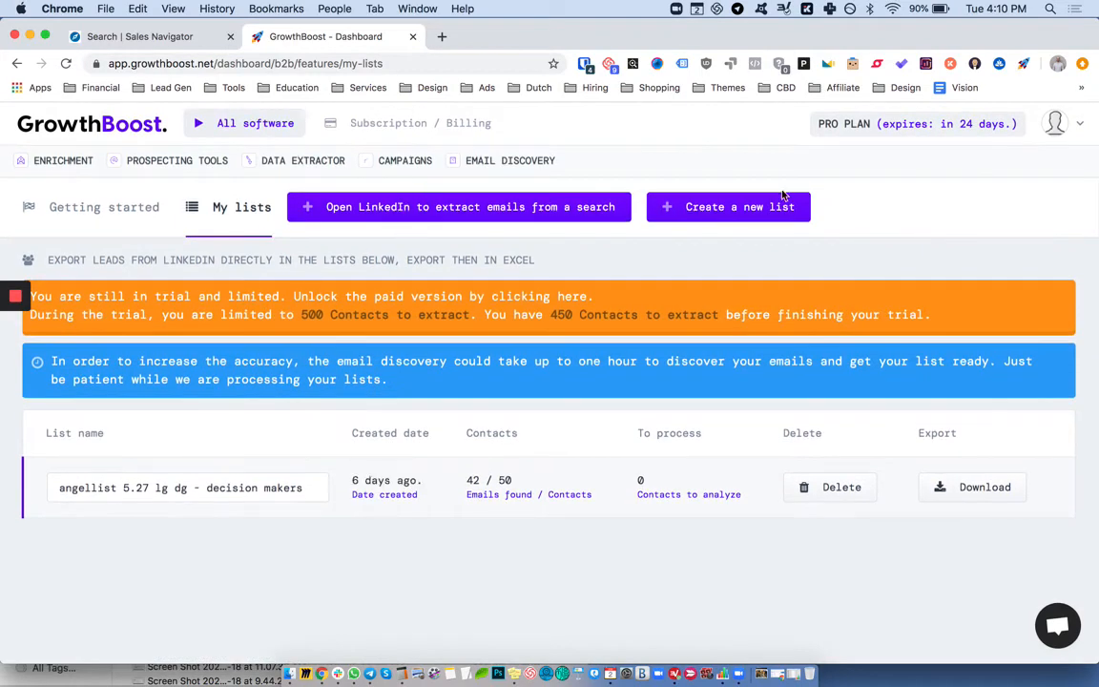
Create a new list named "ppe purchasers"
left_click(778, 203)
left_click(507, 247)
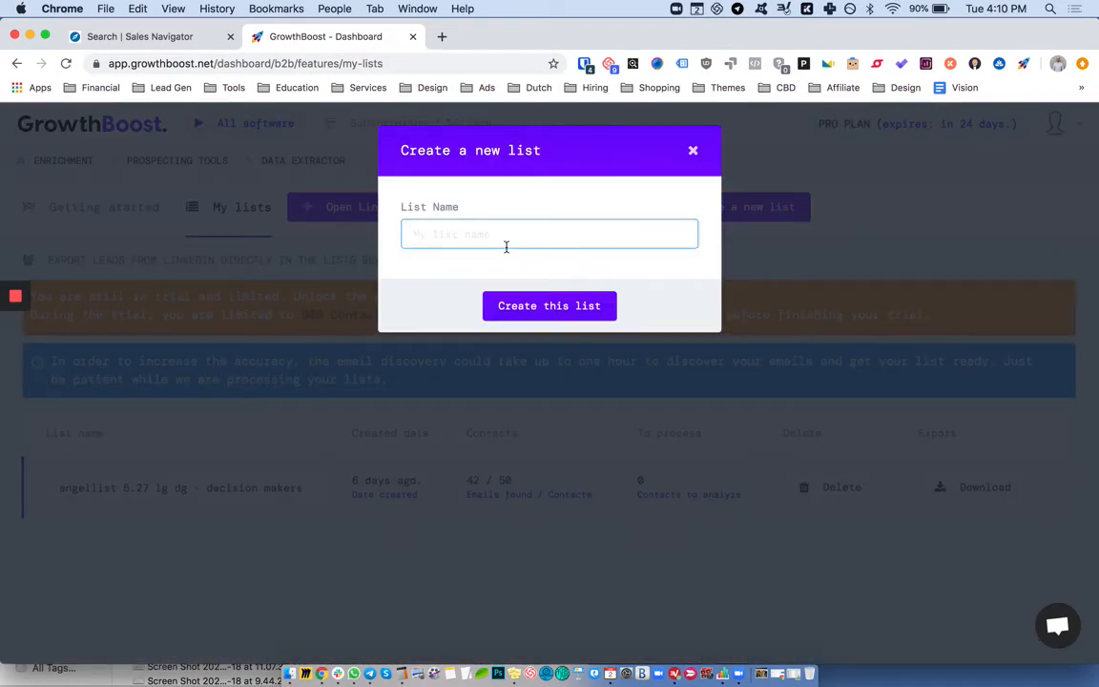
type("ppe purchasers")
left_click(559, 311)
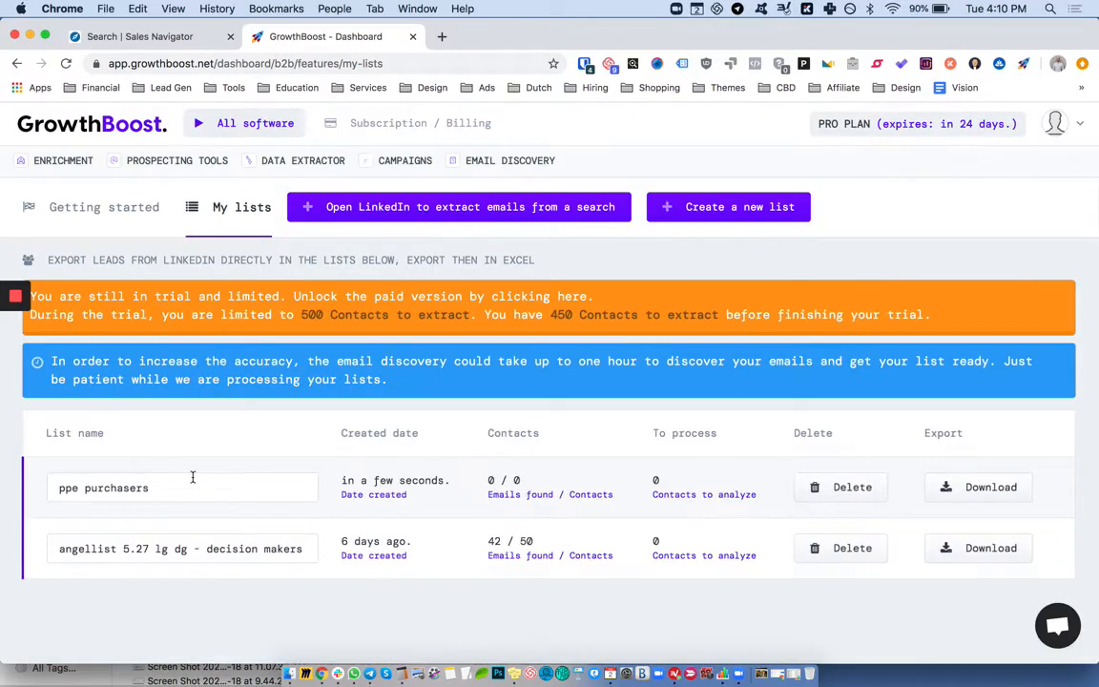
Return to the Sales Navigator search, check the extractor's list choices, close the extractor and reload the page
left_click(160, 43)
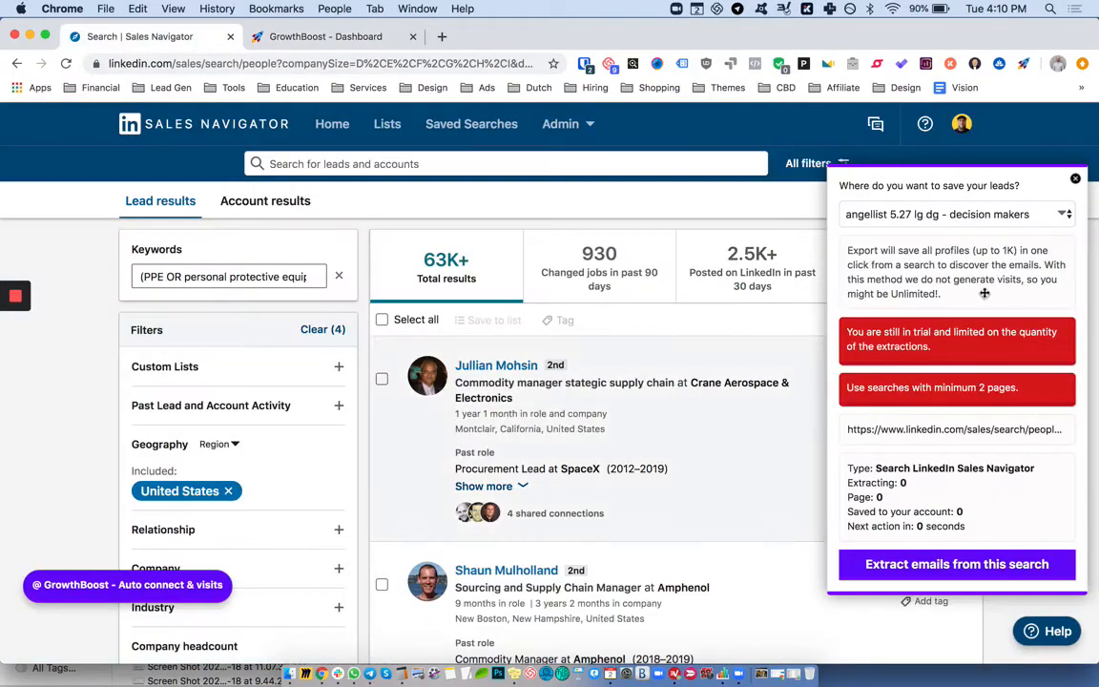
left_click(975, 215)
left_click(975, 216)
left_click(973, 157)
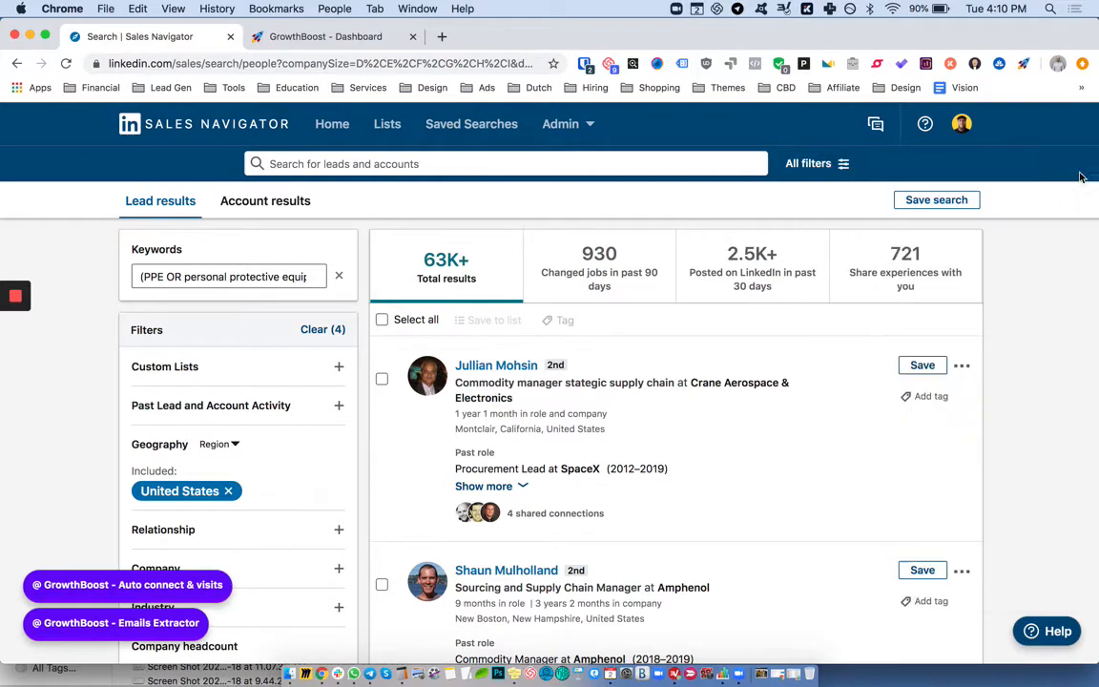
left_click(66, 64)
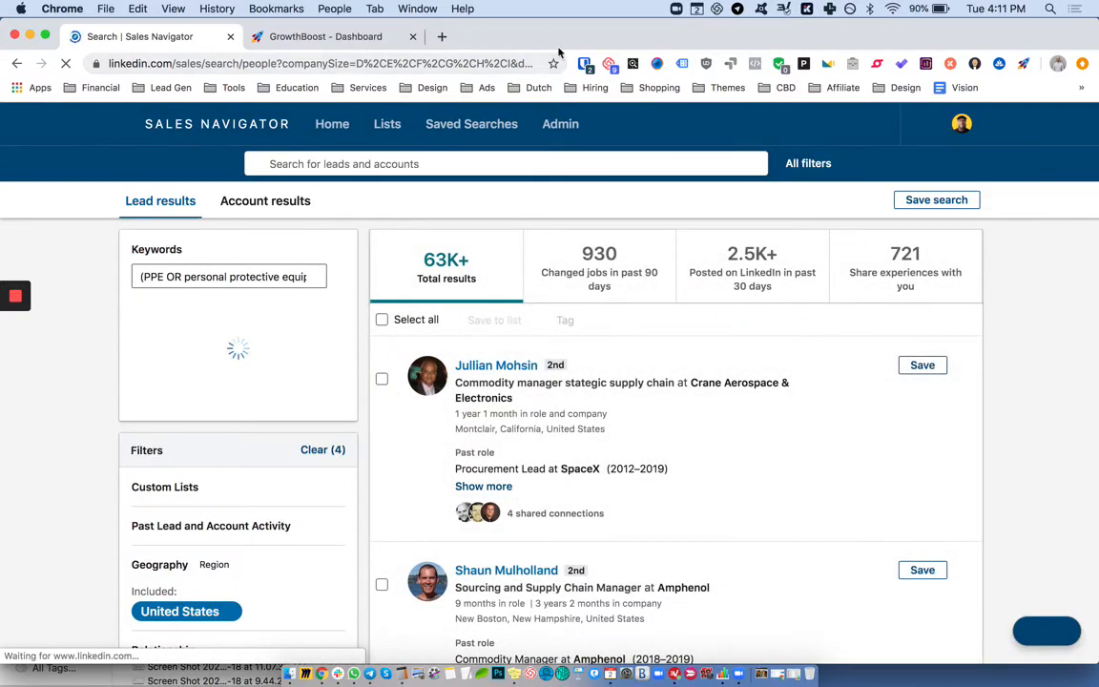
scroll(66, 311, "down", 10)
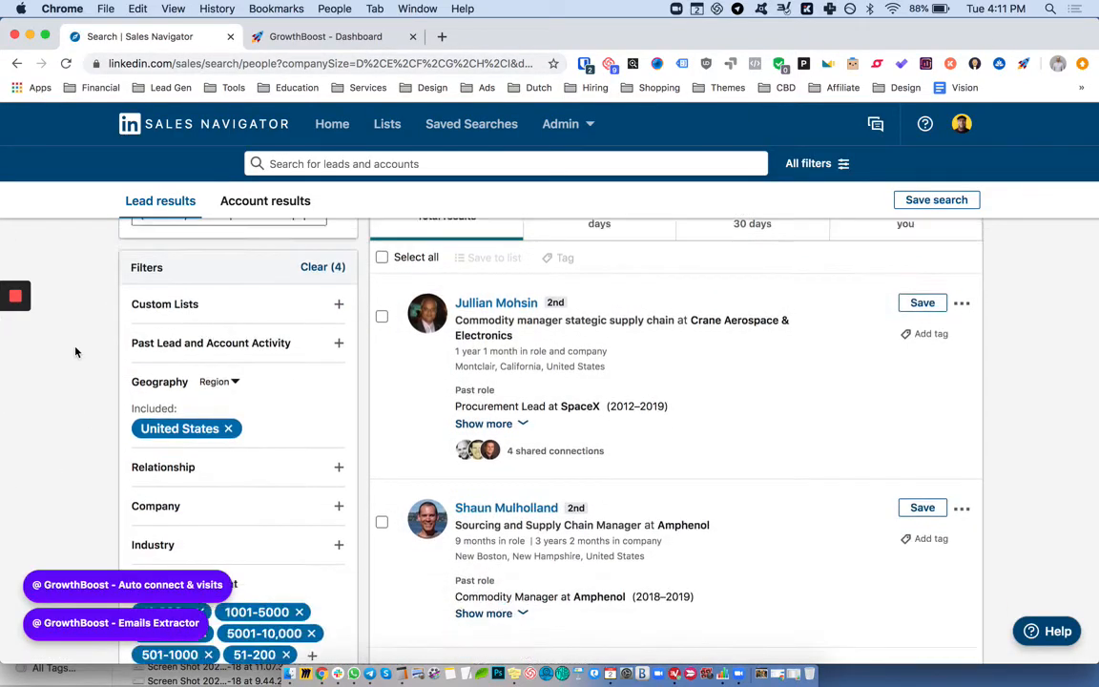
Review the search's function, seniority, headcount, geography and keyword filters along with its lead results
scroll(266, 348, "up", 3)
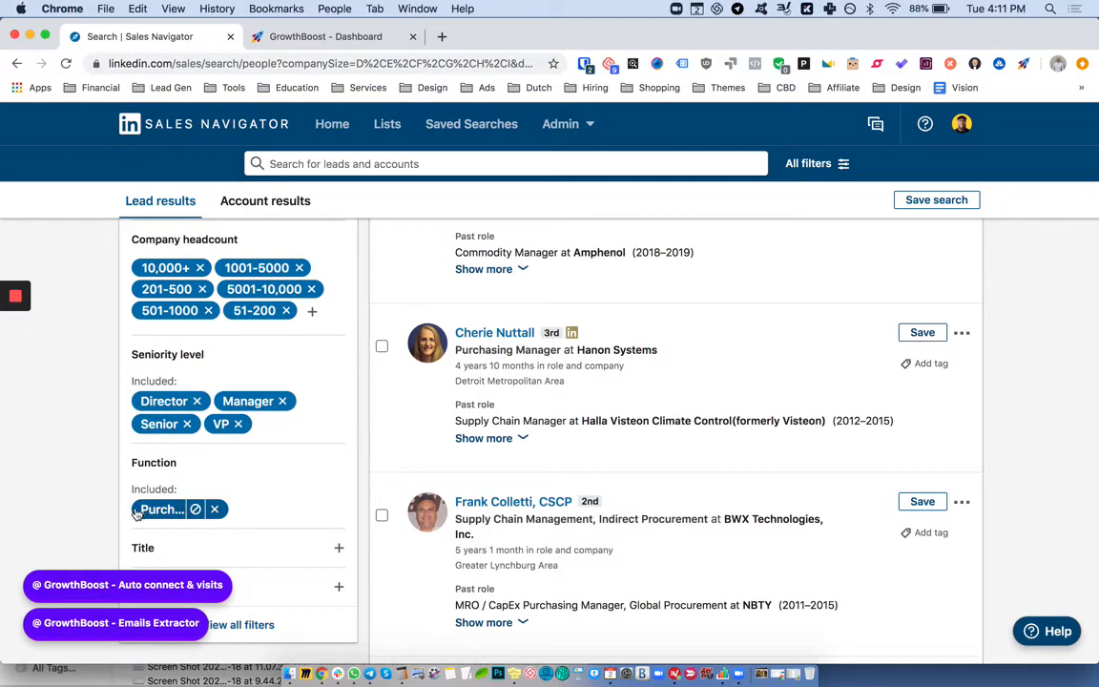
scroll(83, 475, "up", 2)
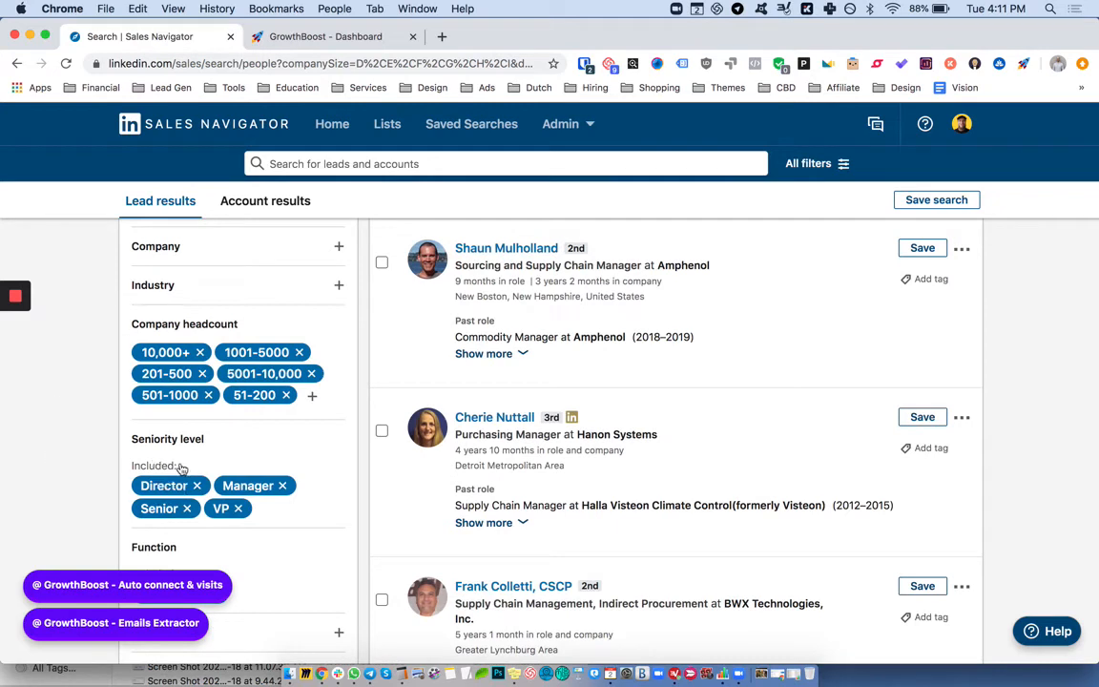
mouse_move(197, 486)
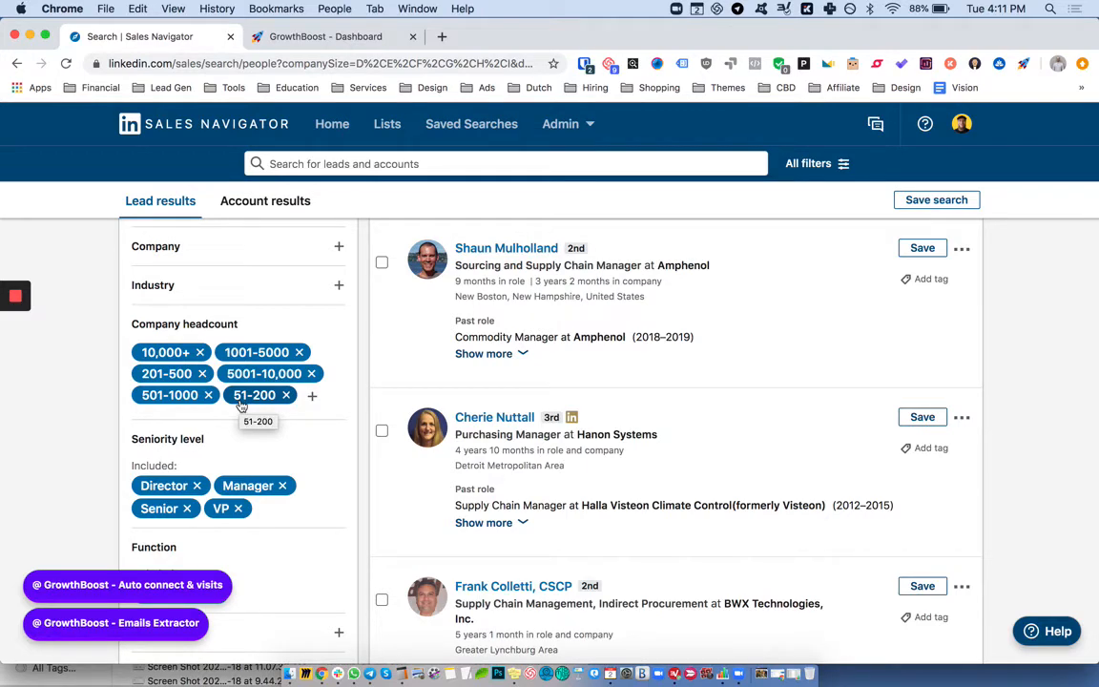
scroll(240, 405, "up", 3)
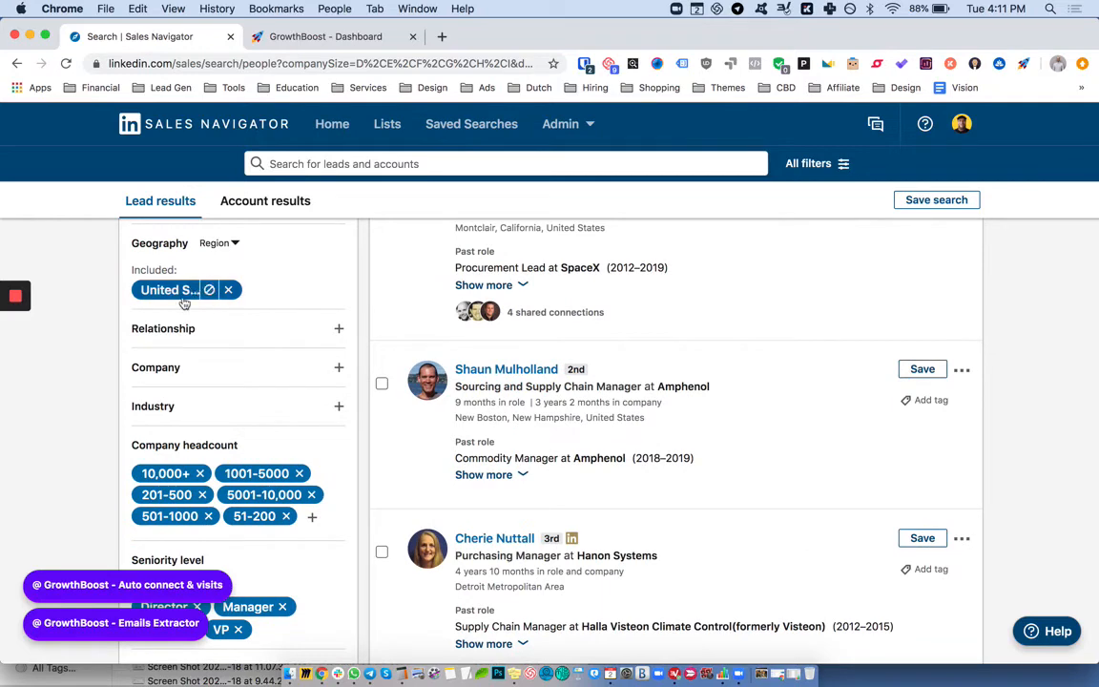
scroll(356, 365, "up", 5)
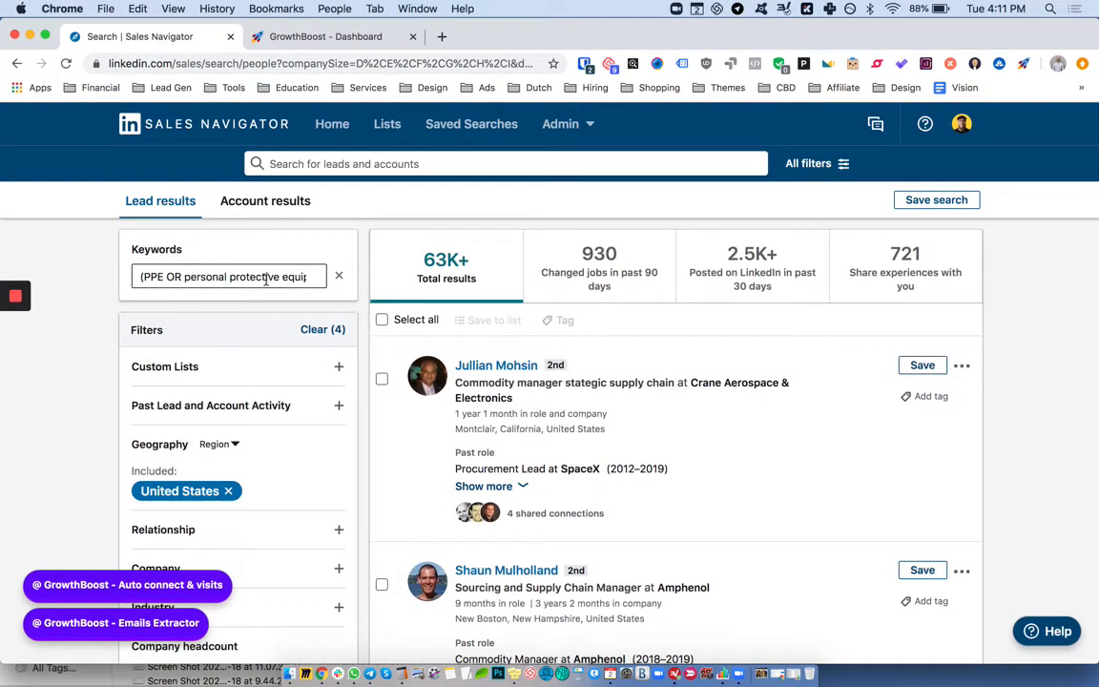
scroll(267, 281, "down", 10)
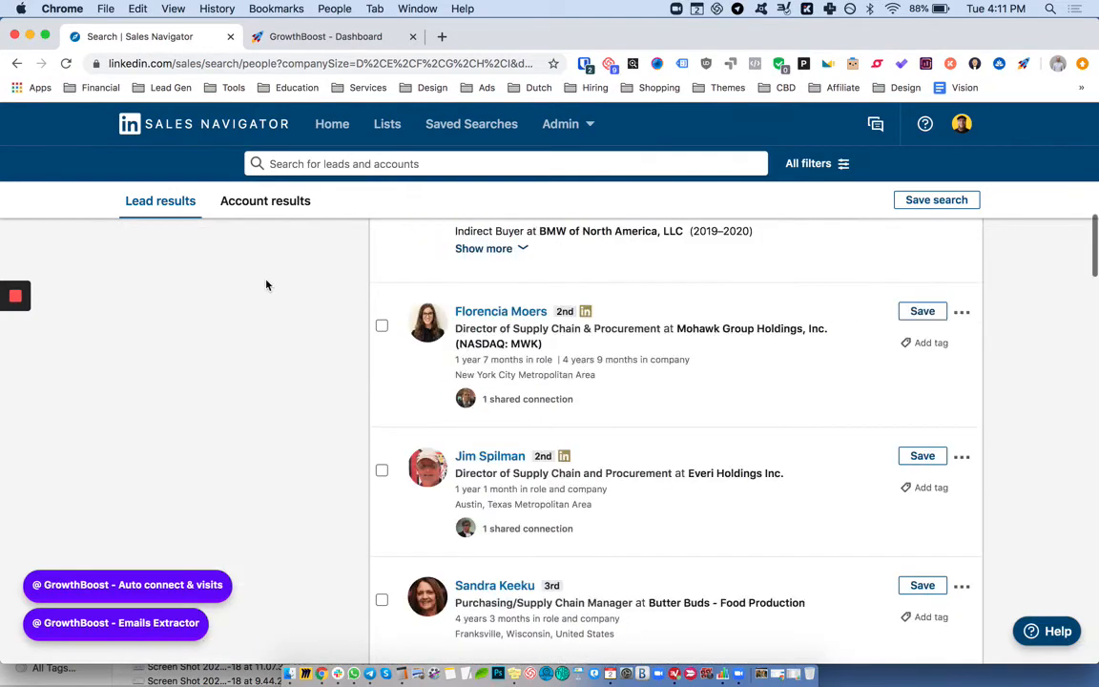
scroll(268, 283, "up", 10)
Choose "ppe purchasers" as the list for saving leads in the GrowthBoost Emails Extractor, look over the results and close the extractor
left_click(90, 625)
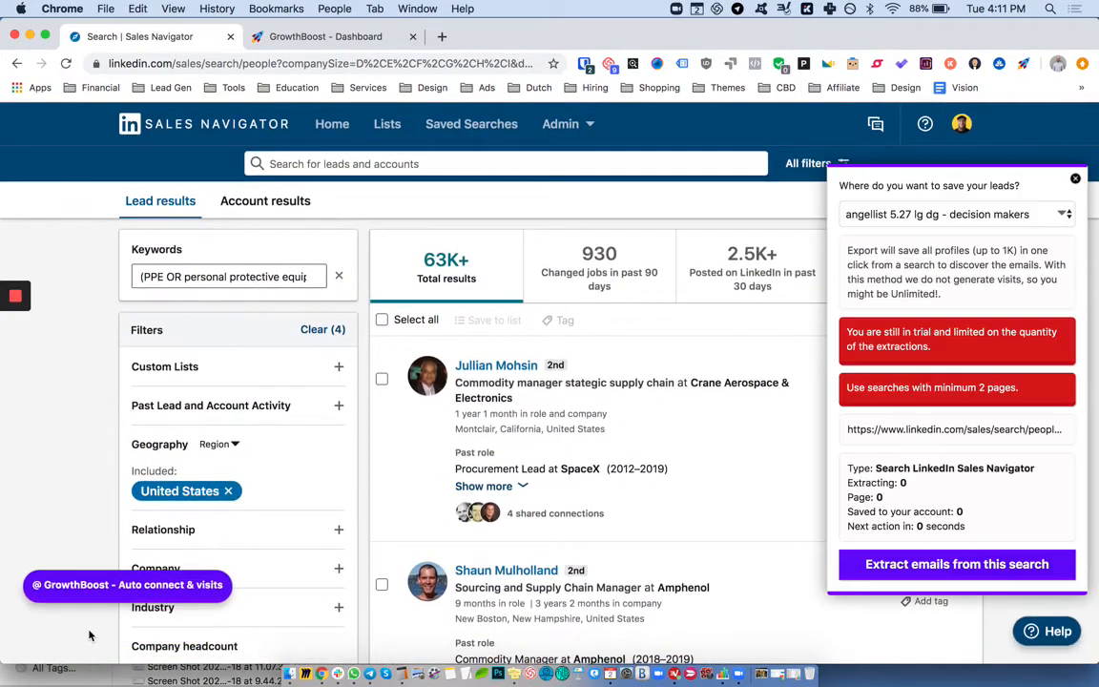
left_click(856, 214)
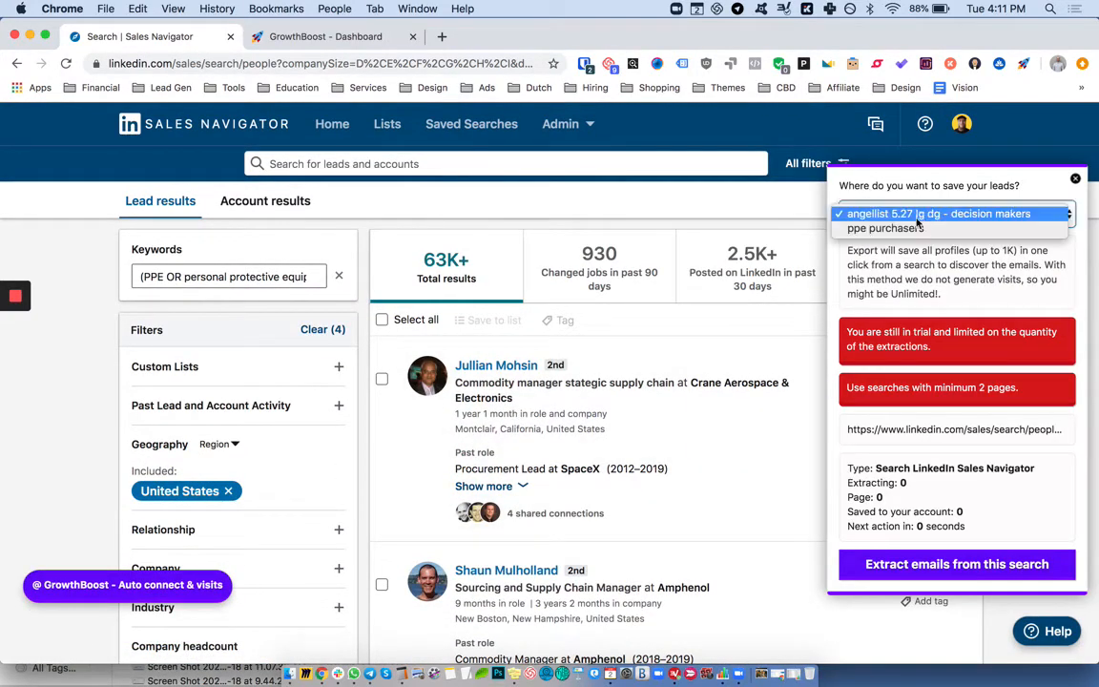
left_click(914, 229)
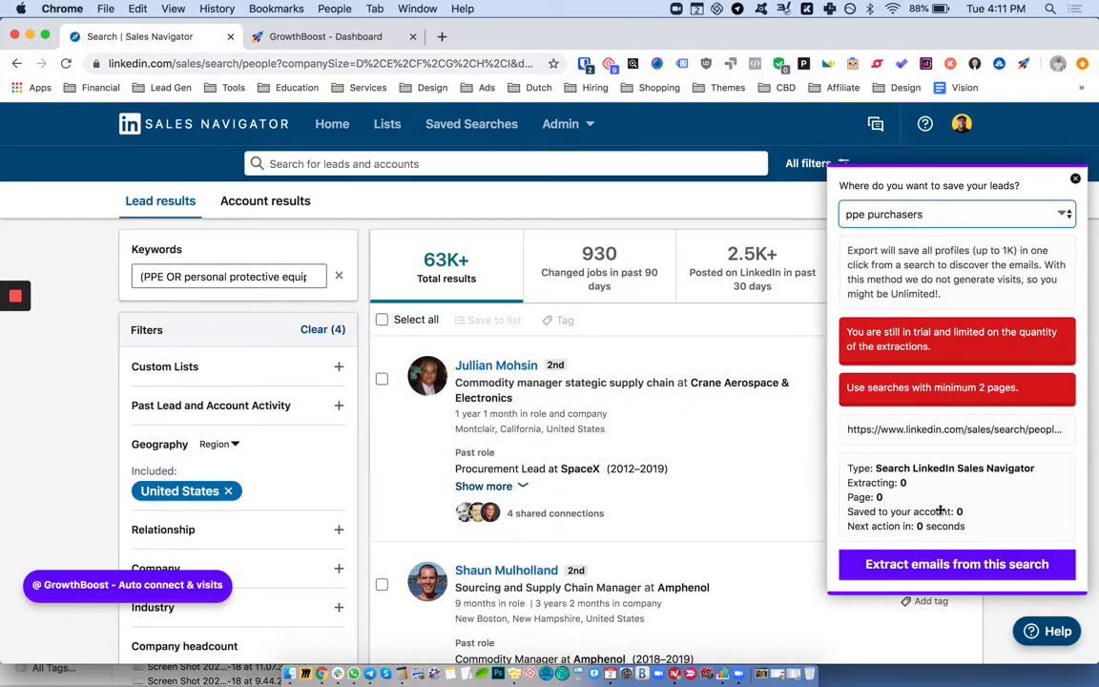
scroll(520, 302, "down", 19)
scroll(625, 547, "up", 9)
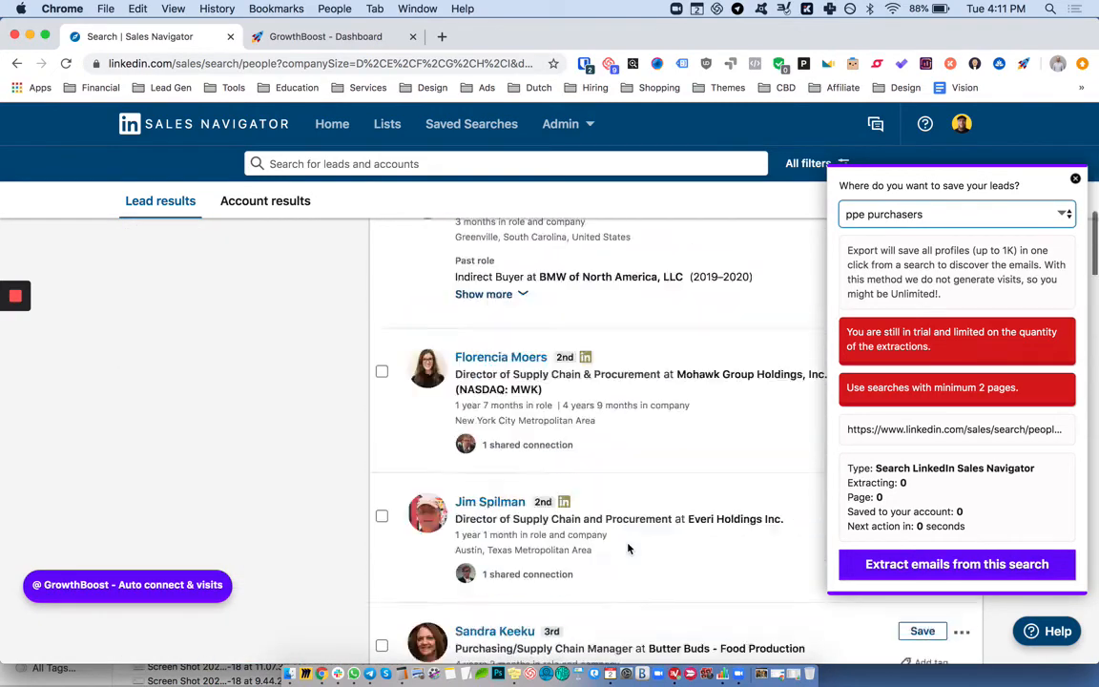
scroll(627, 548, "up", 10)
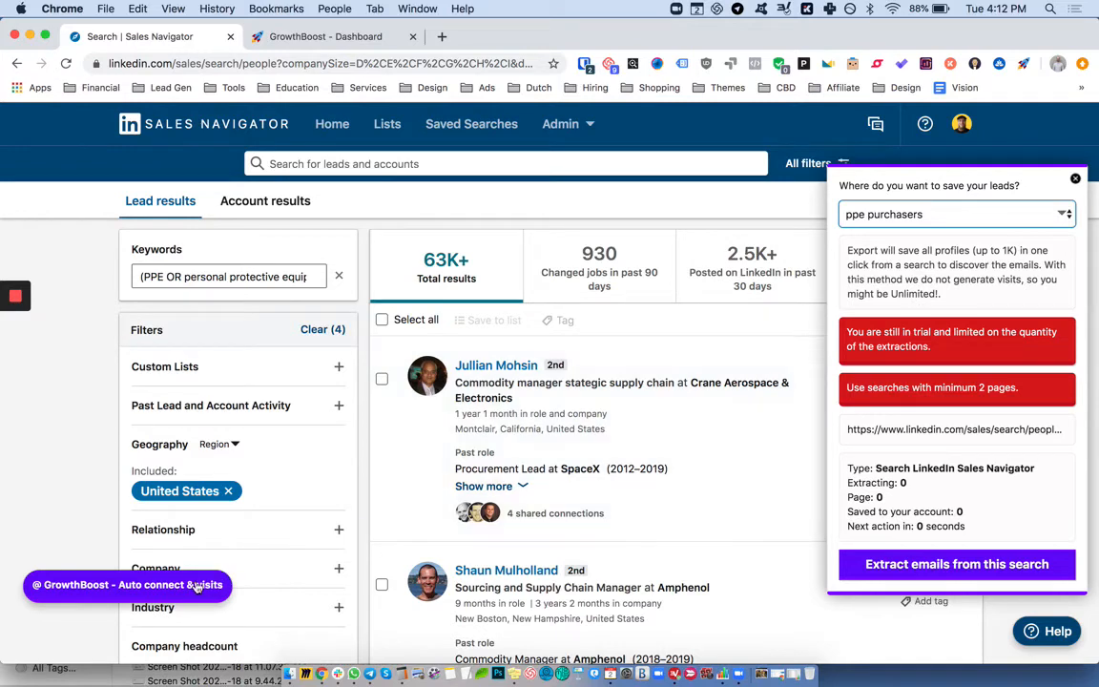
left_click(1075, 181)
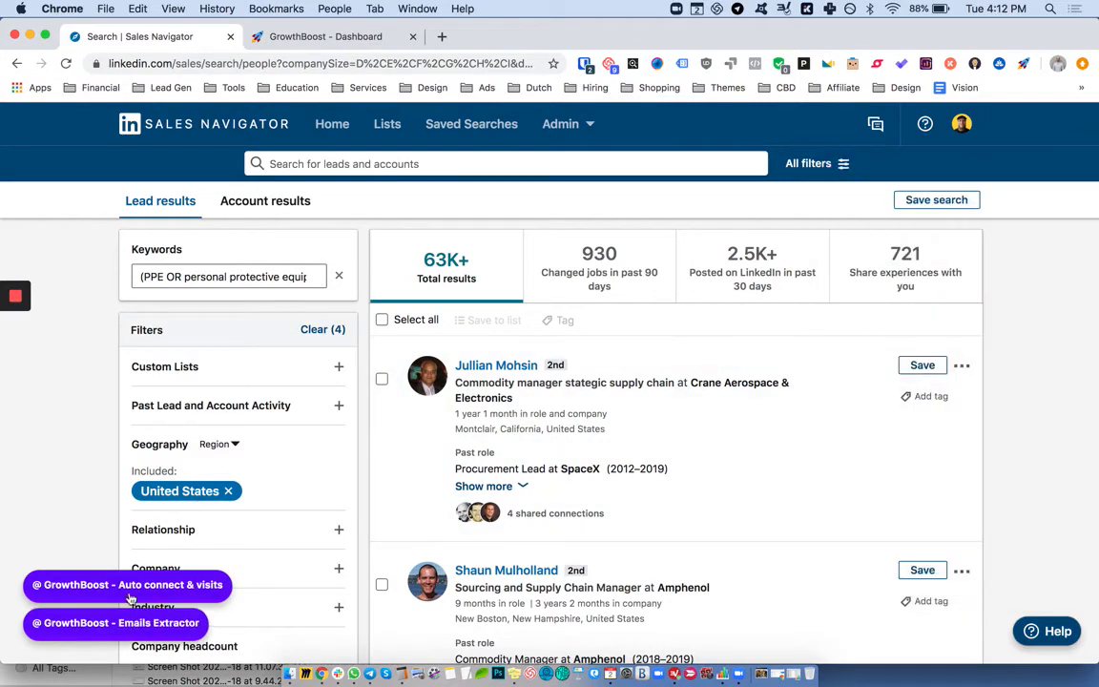
View the GrowthBoost Auto connect & visits tool and the Emails Extractor for this search, closing each one after checking it
left_click(90, 592)
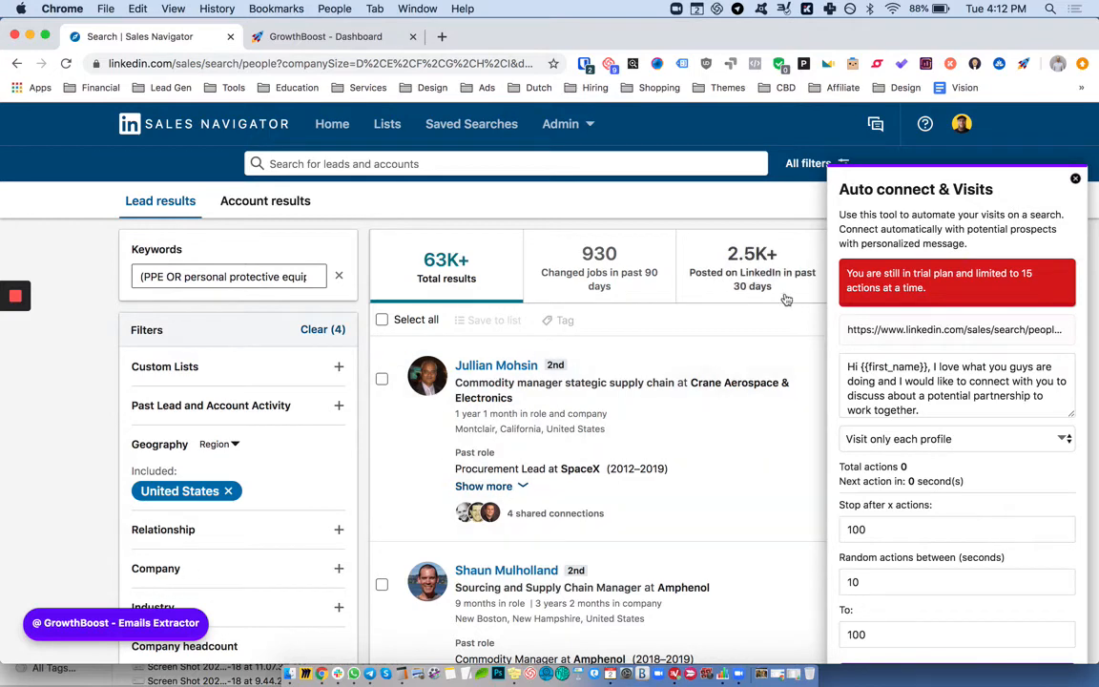
left_click(1076, 178)
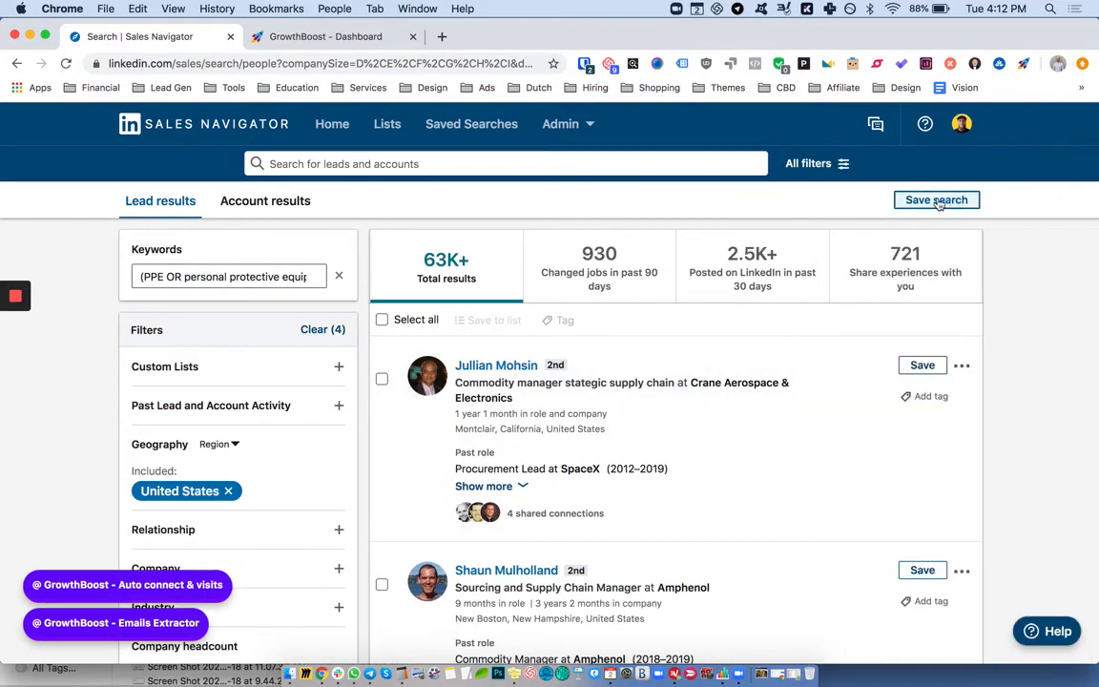
left_click(94, 628)
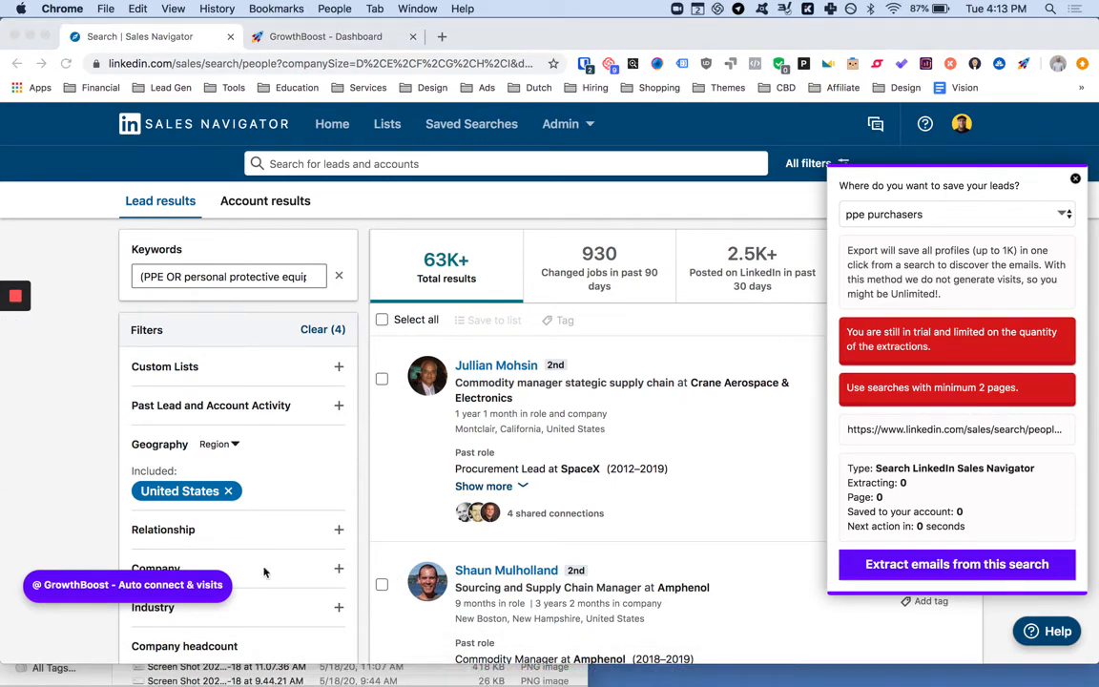
left_click(1094, 172)
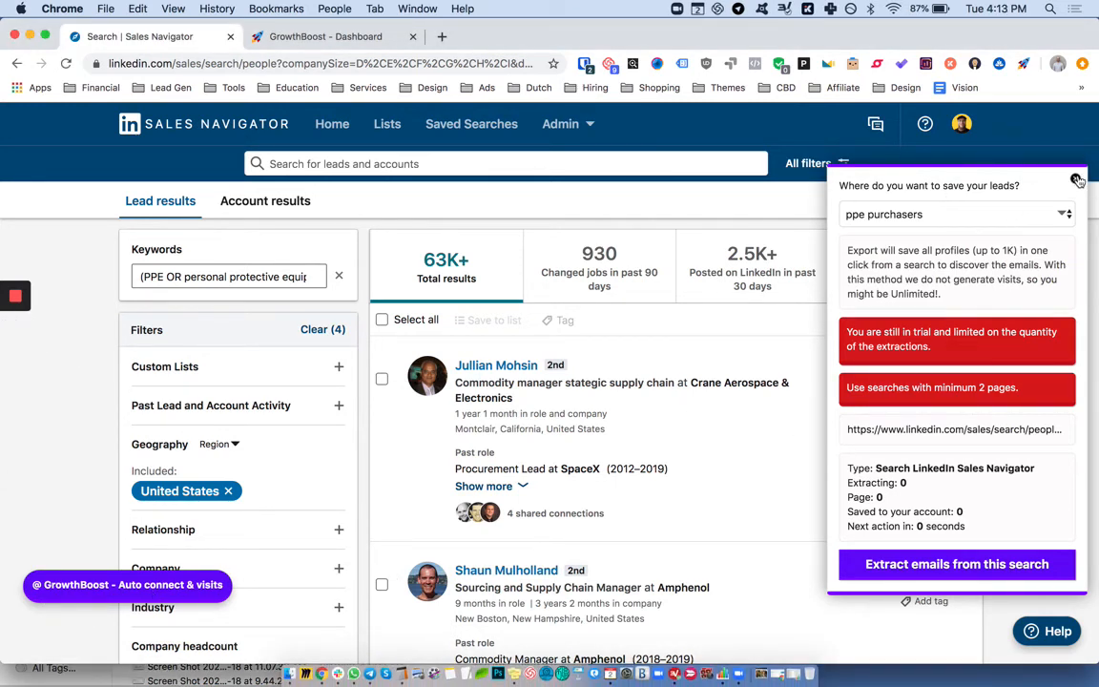
left_click(969, 162)
Open the Auto connect & visits tool and examine its connection message template and the available visit and connect options
left_click(115, 584)
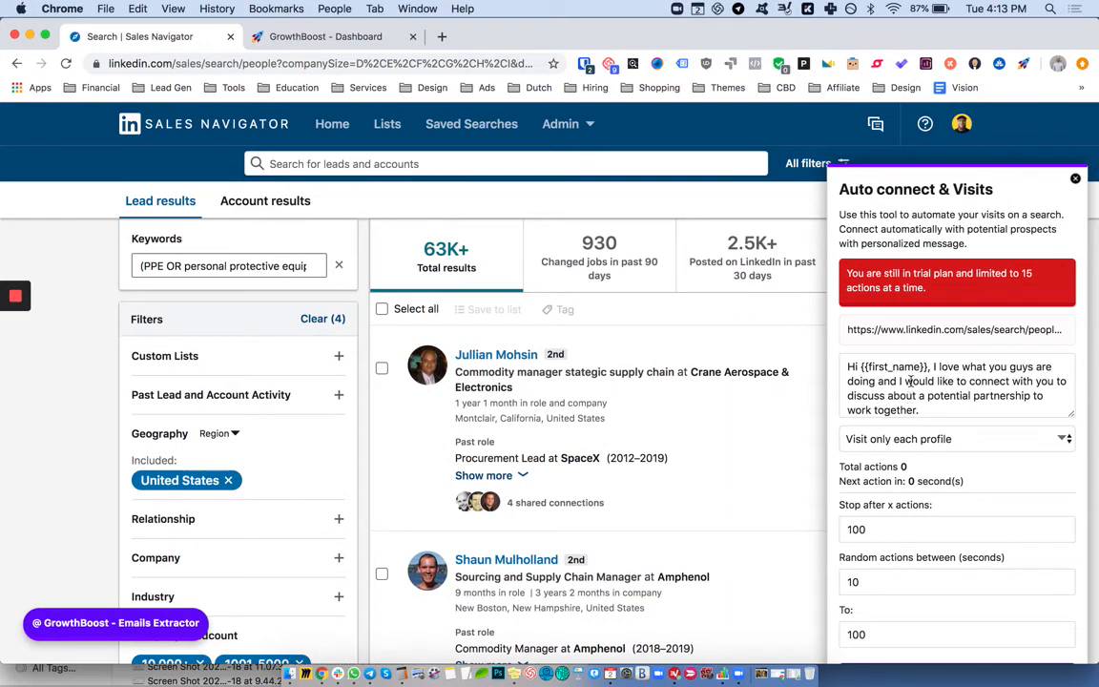
left_click_drag(928, 366, 859, 367)
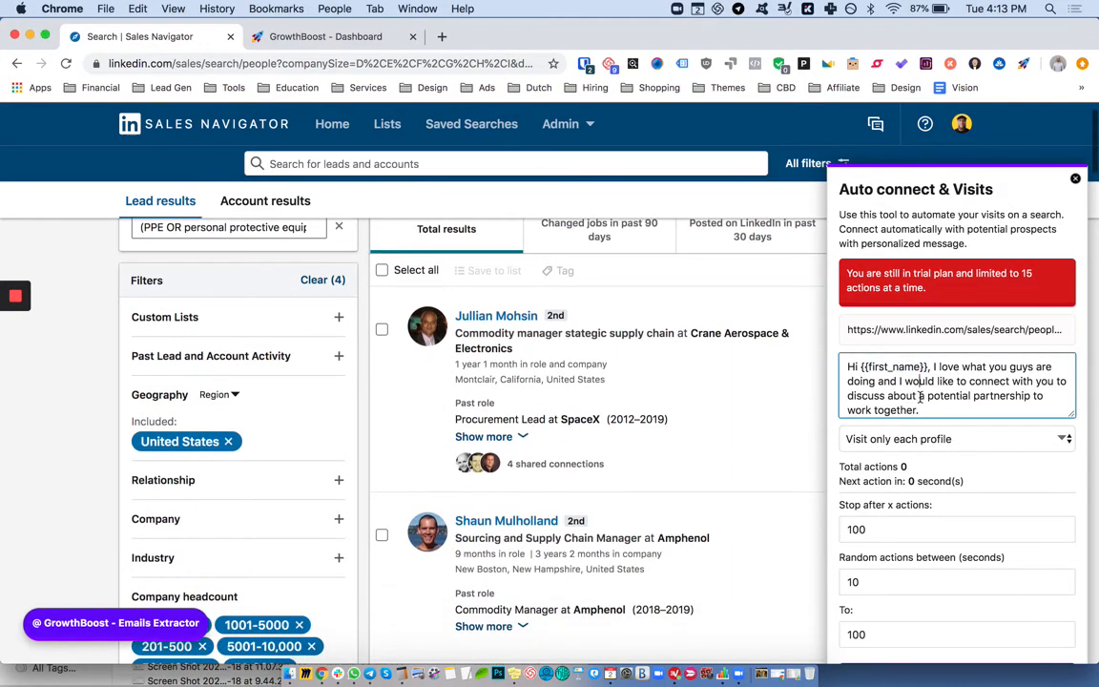
left_click(928, 441)
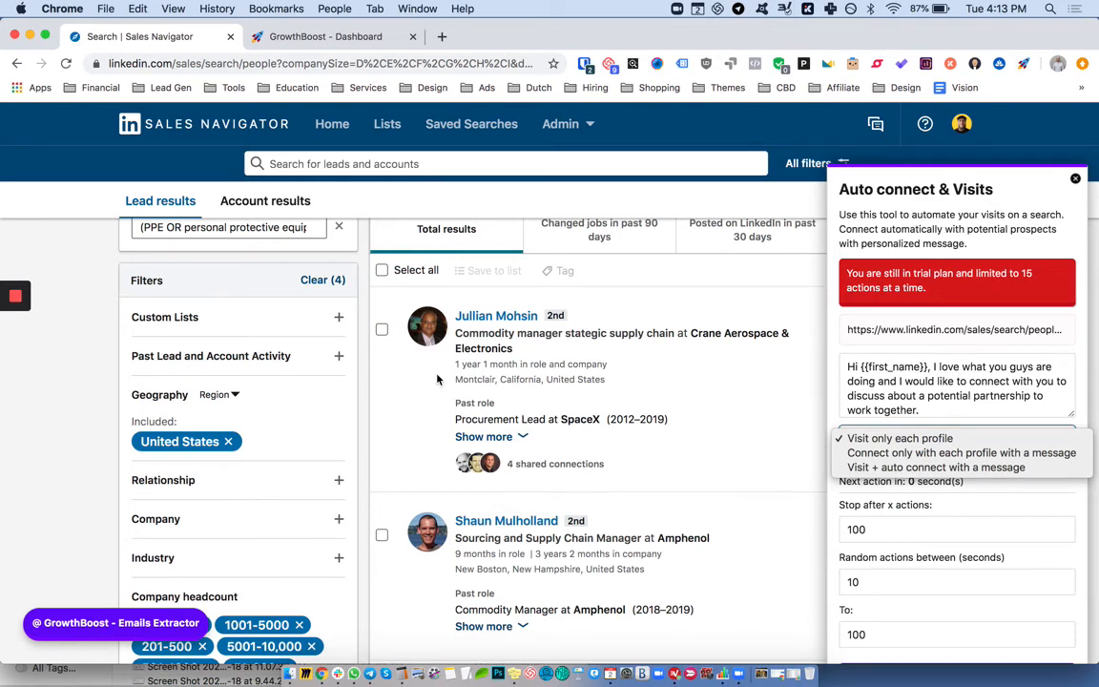
Read the sticky note with the lead extraction request, return to the Sales Navigator search and close the Auto connect & visits tool
key("ctrl+Up")
left_click(512, 134)
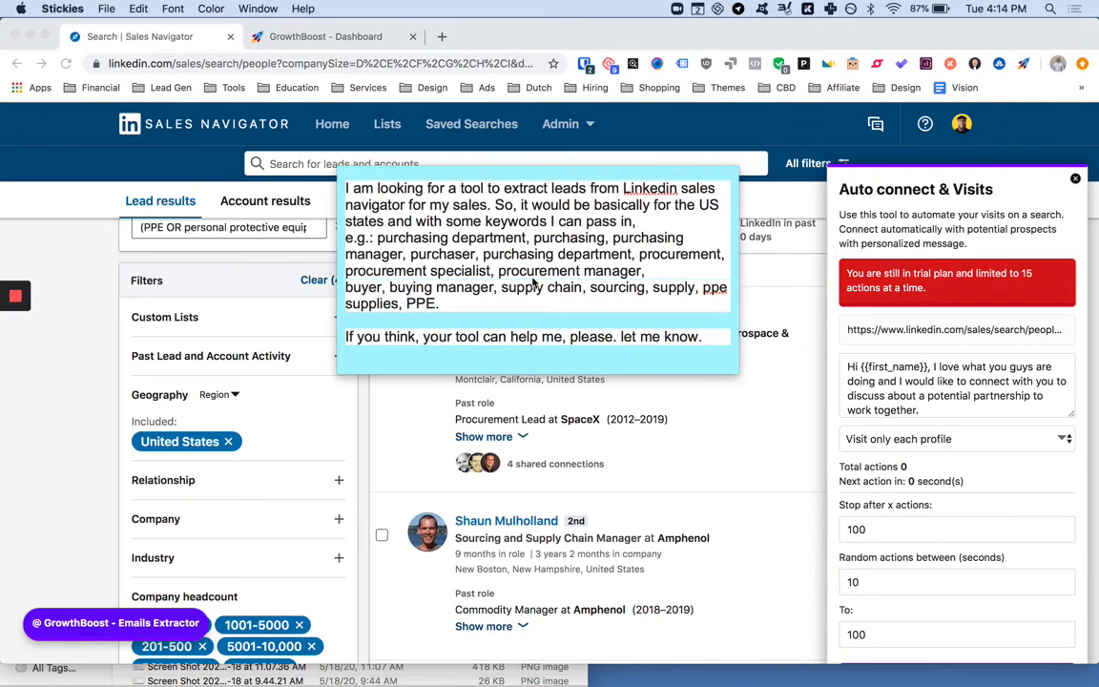
left_click(95, 327)
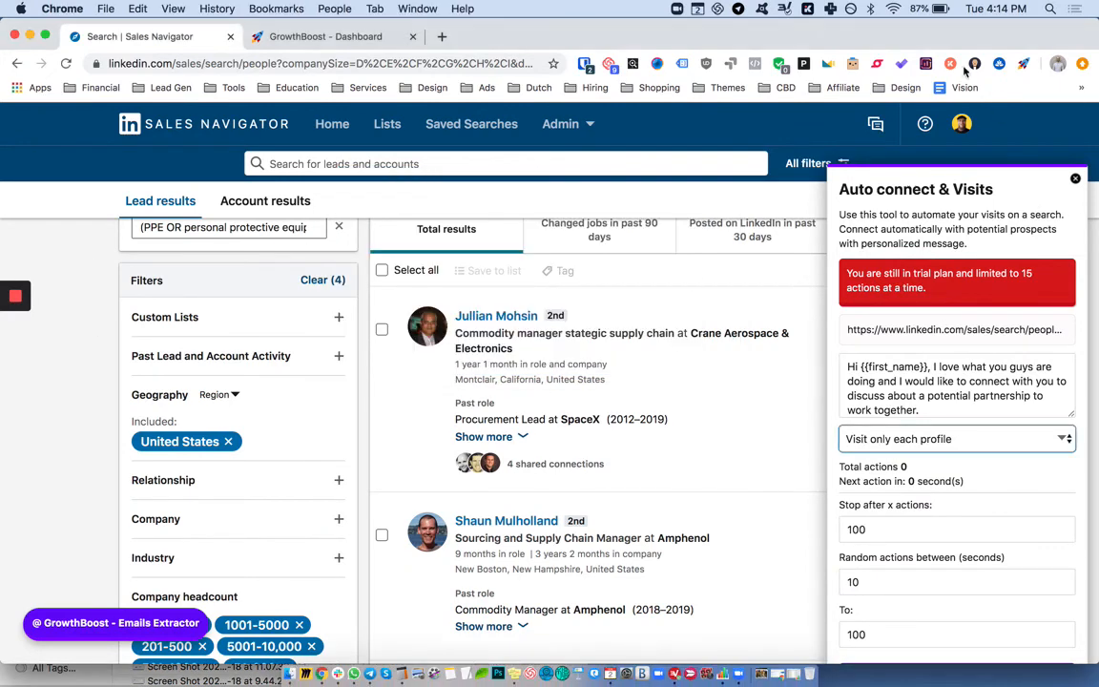
left_click(1075, 179)
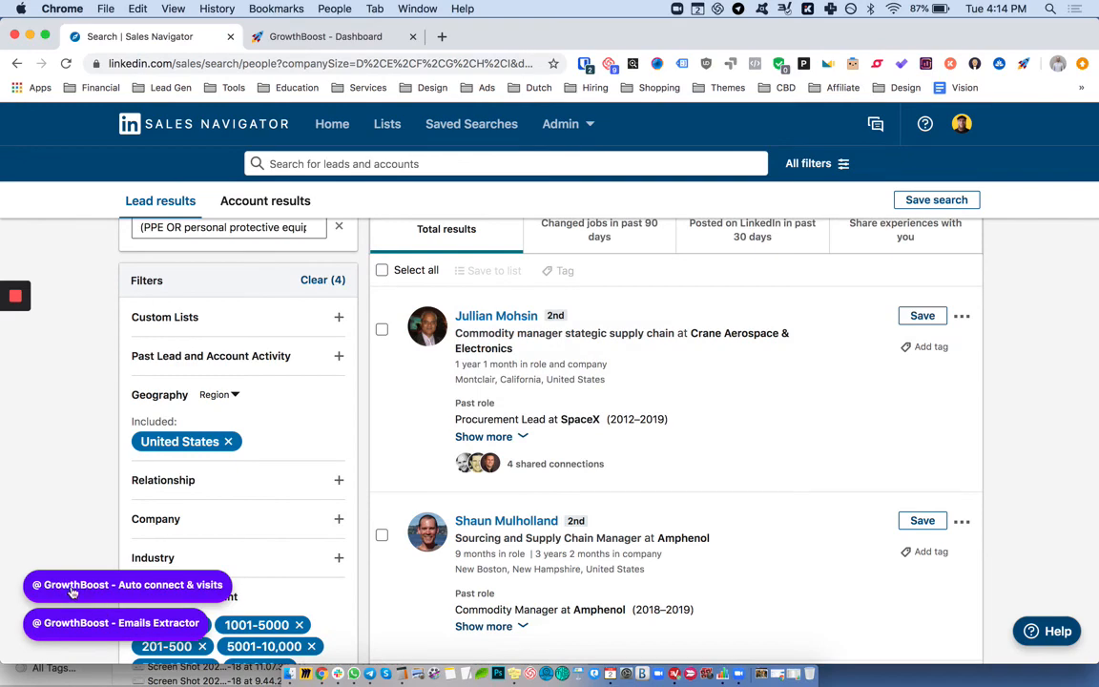
scroll(112, 553, "up", 2)
scroll(113, 554, "down", 1)
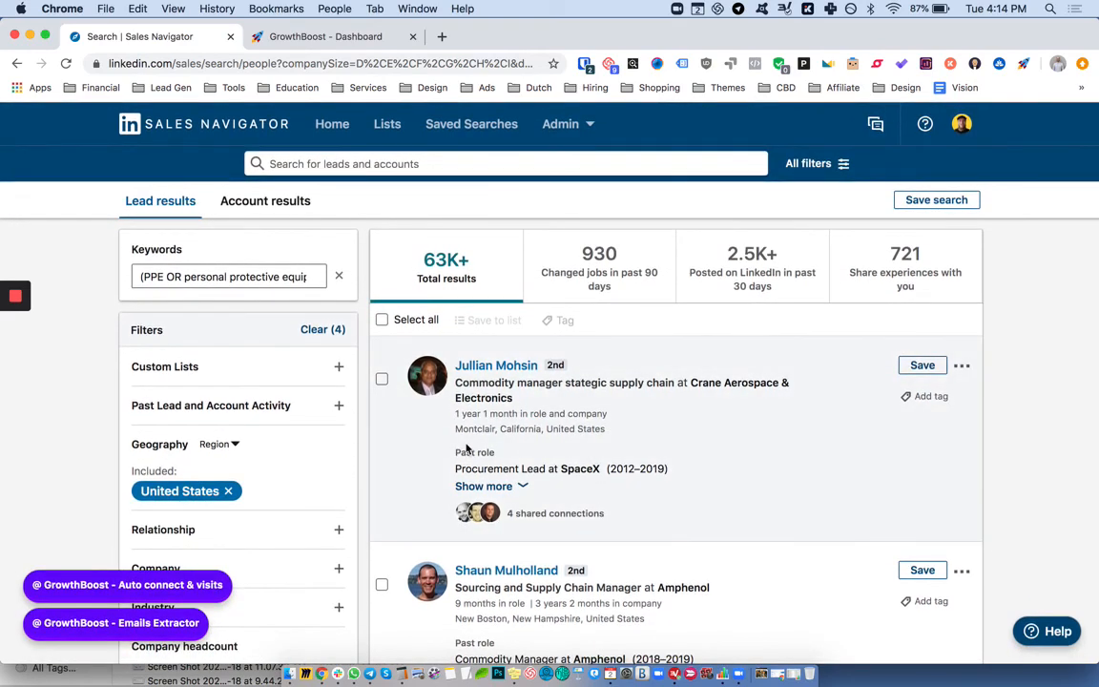
Check the prospecting tools on the GrowthBoost dashboard and view the Auto connect & visits settings on the Sales Navigator search, closing them again
left_click(325, 36)
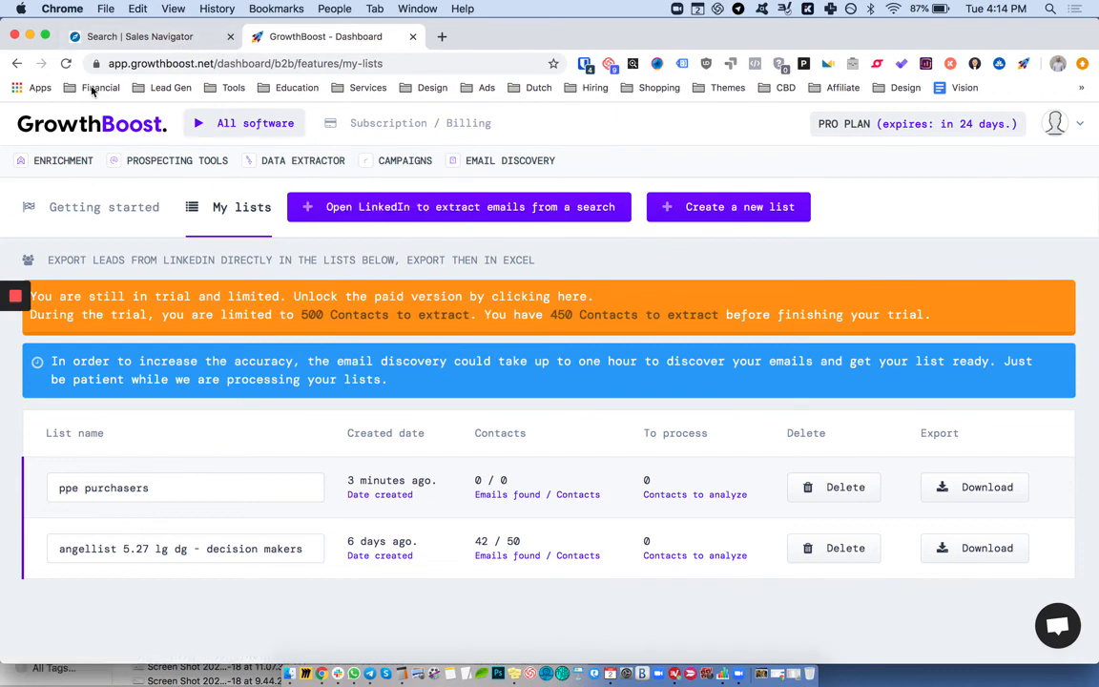
mouse_move(176, 160)
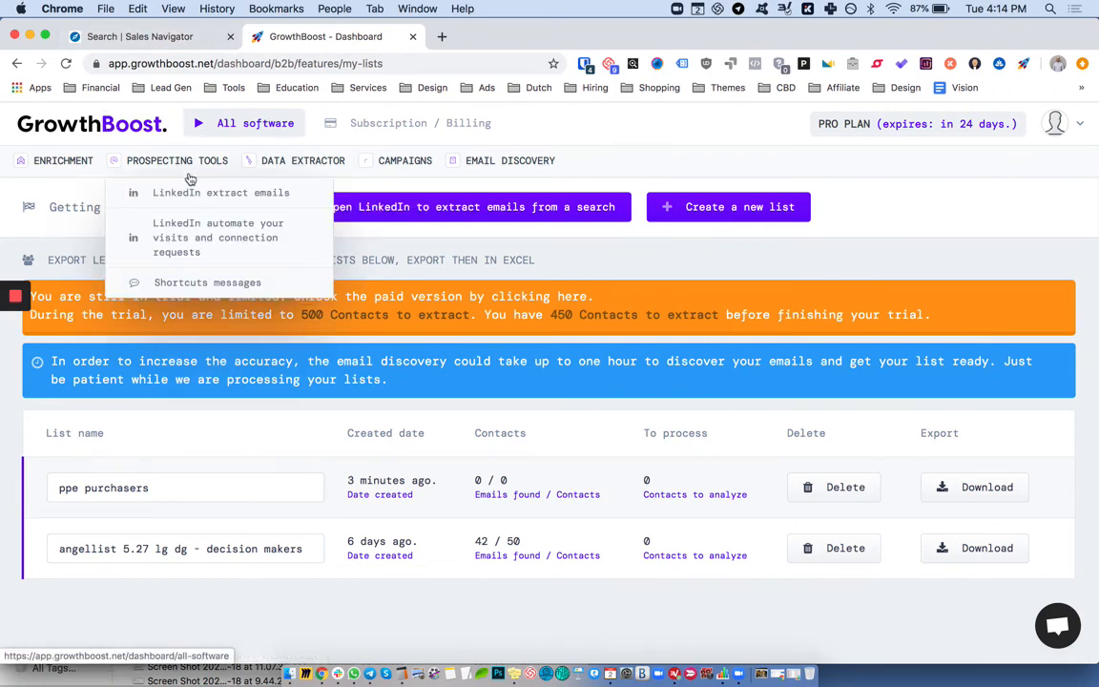
left_click(148, 36)
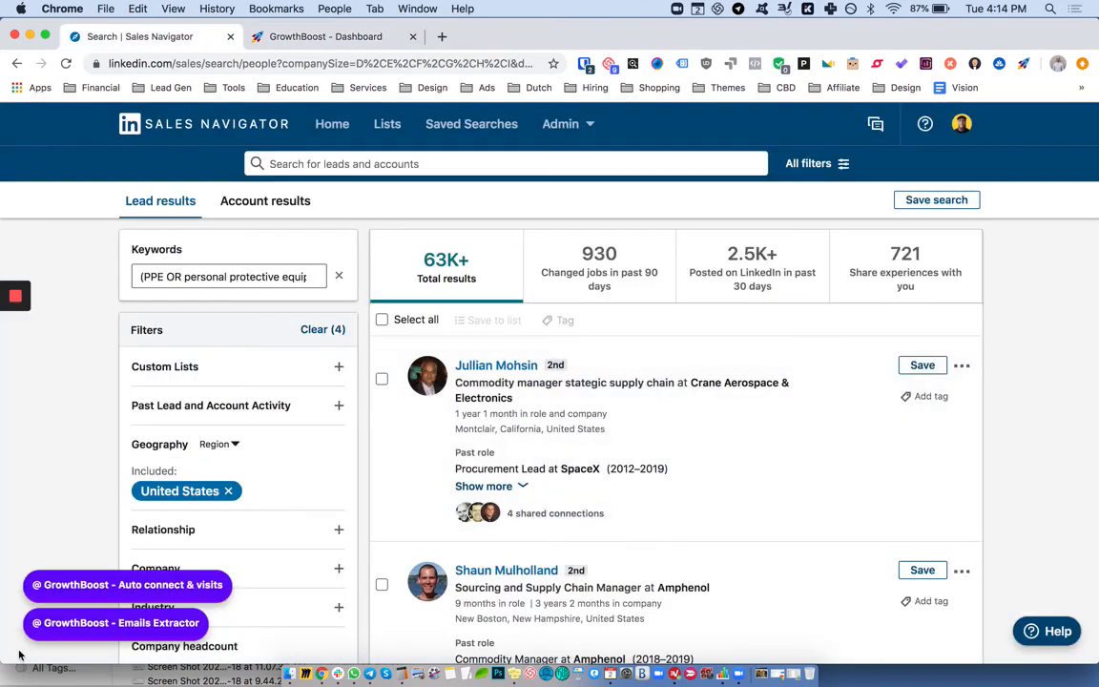
left_click(138, 589)
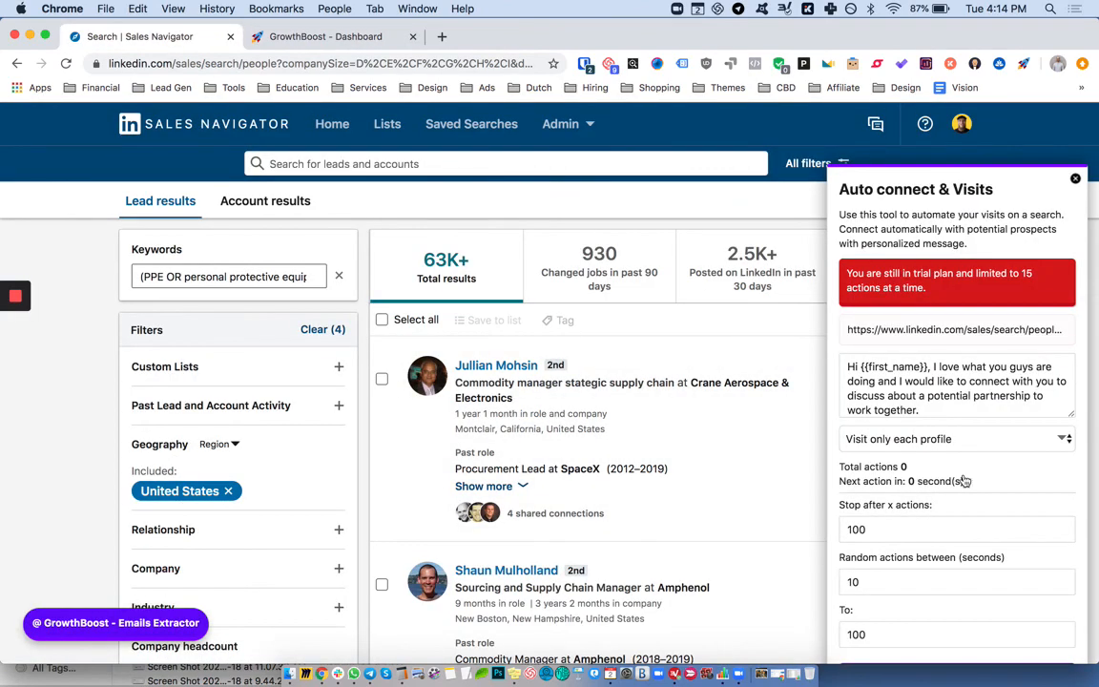
left_click(1076, 179)
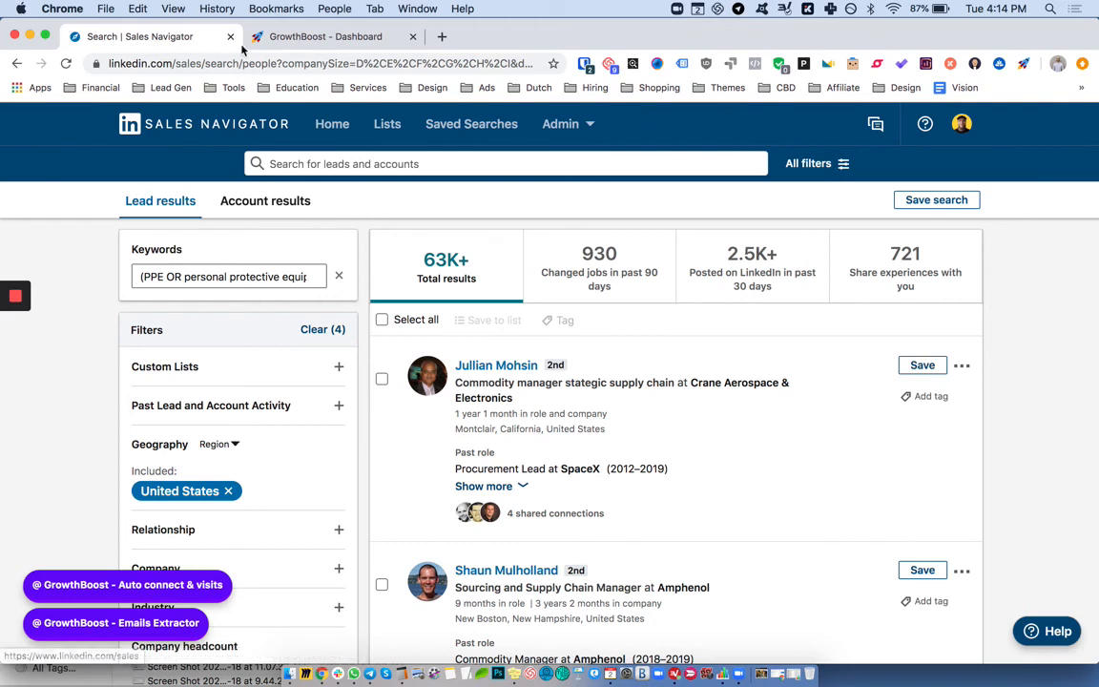